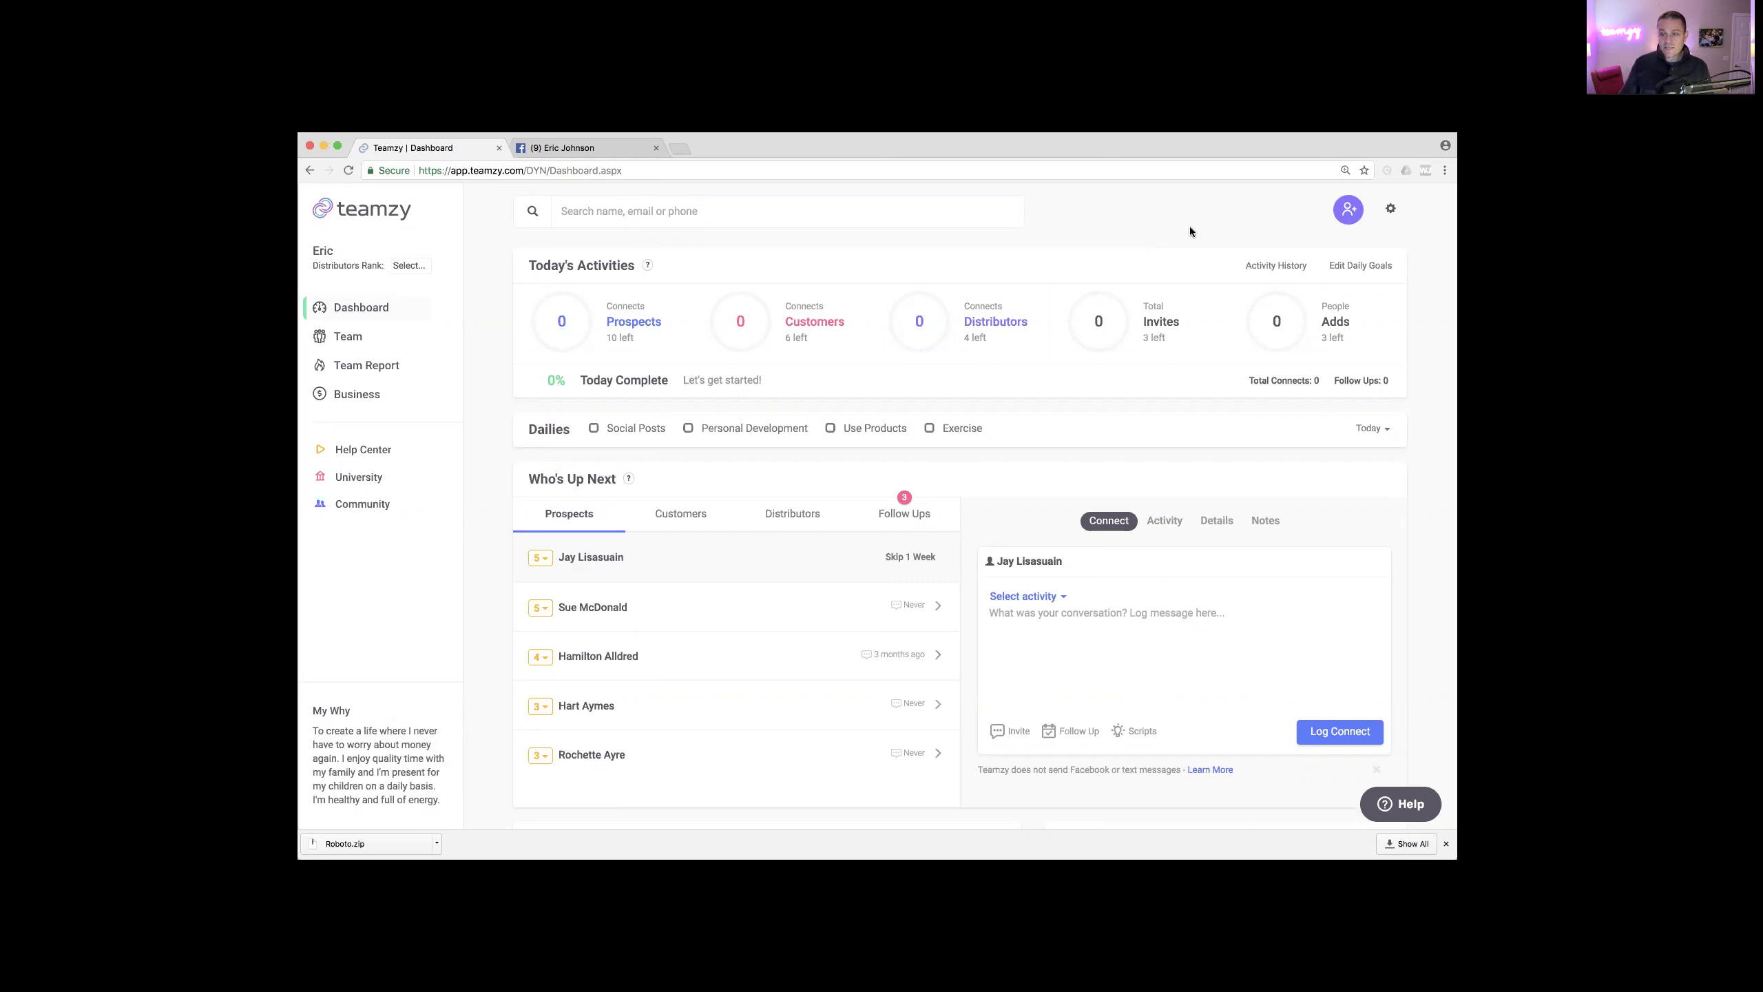
Launch the Setup Wizard from the gear menu to reach the Facebook Messenger updates step
{"action": "left_click", "coordinate": [1391, 210]}
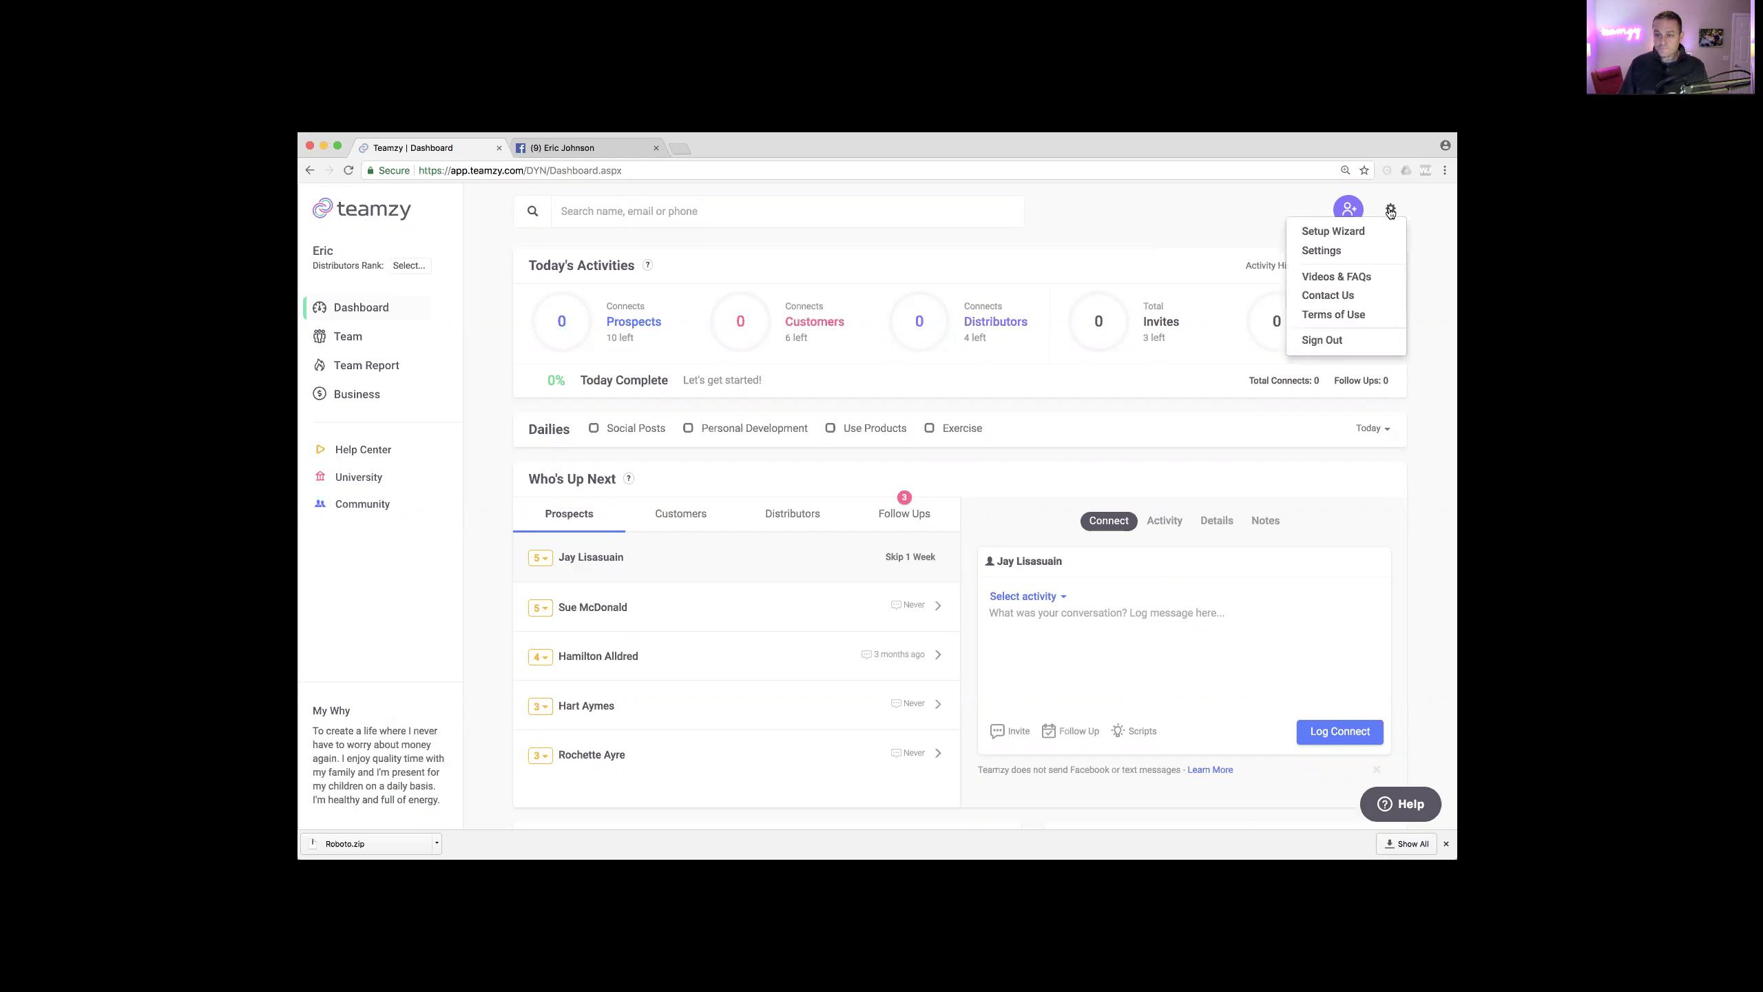
{"action": "left_click", "coordinate": [1339, 231]}
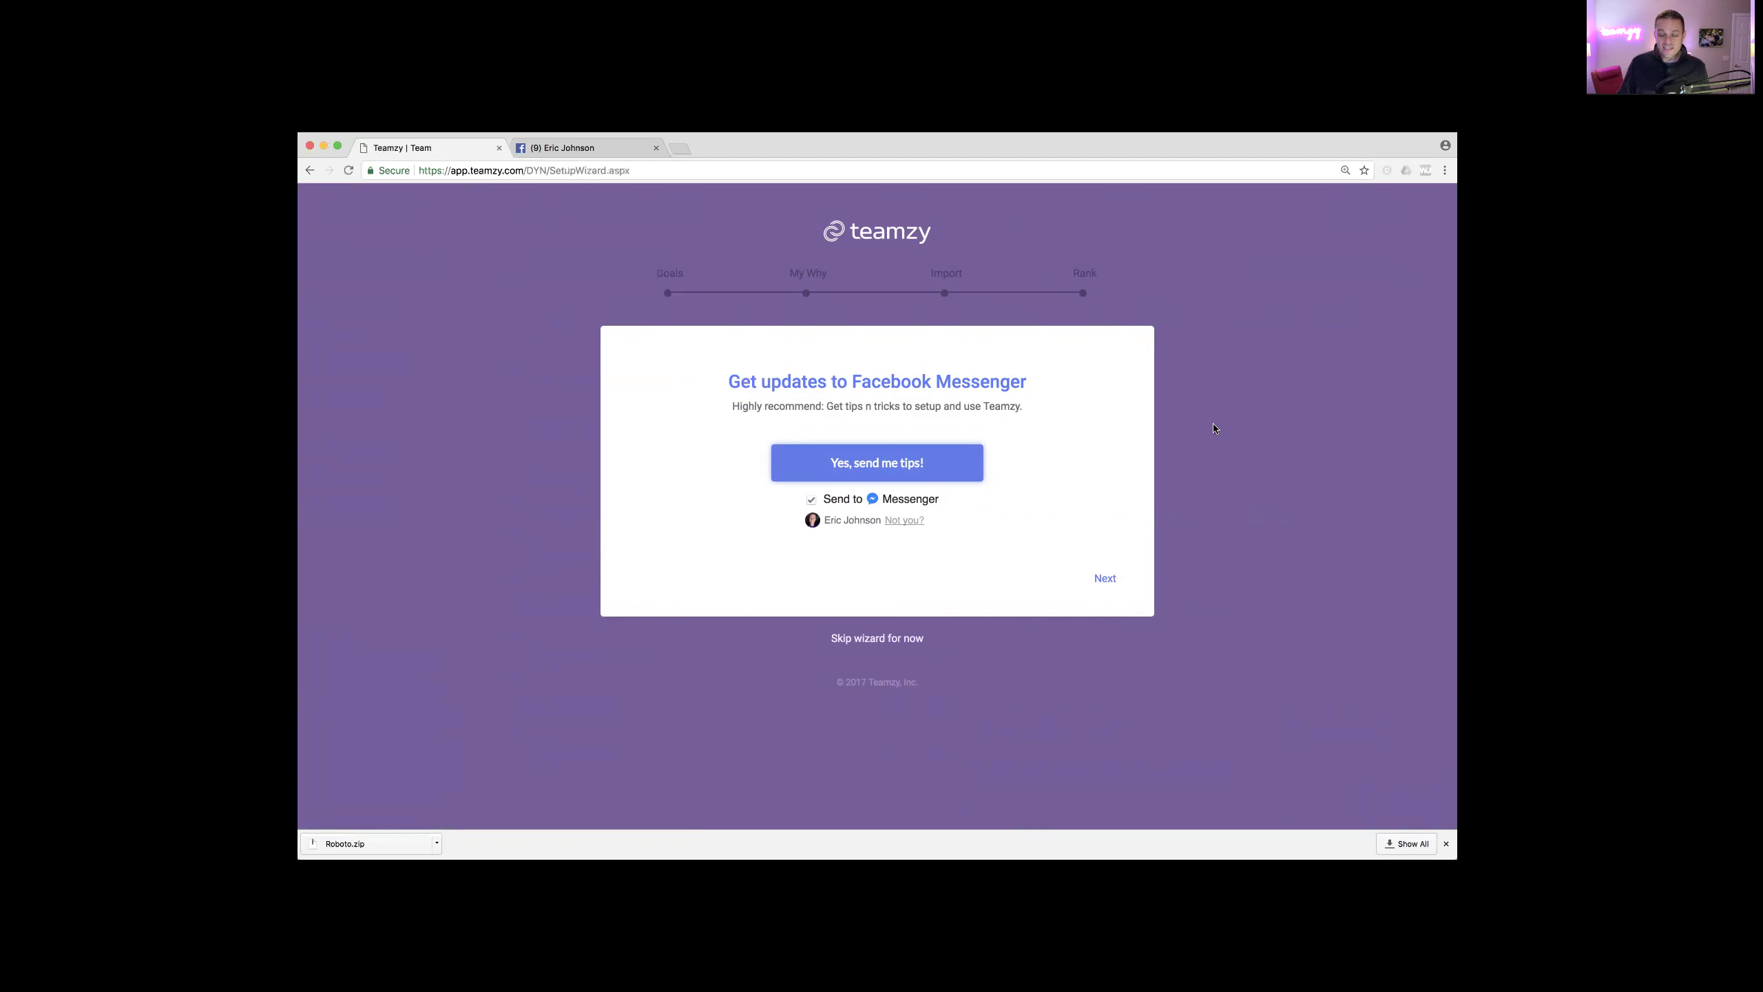
Skip the Messenger updates step and read through the Welcome to Teamzy intro page
{"action": "left_click", "coordinate": [1105, 579]}
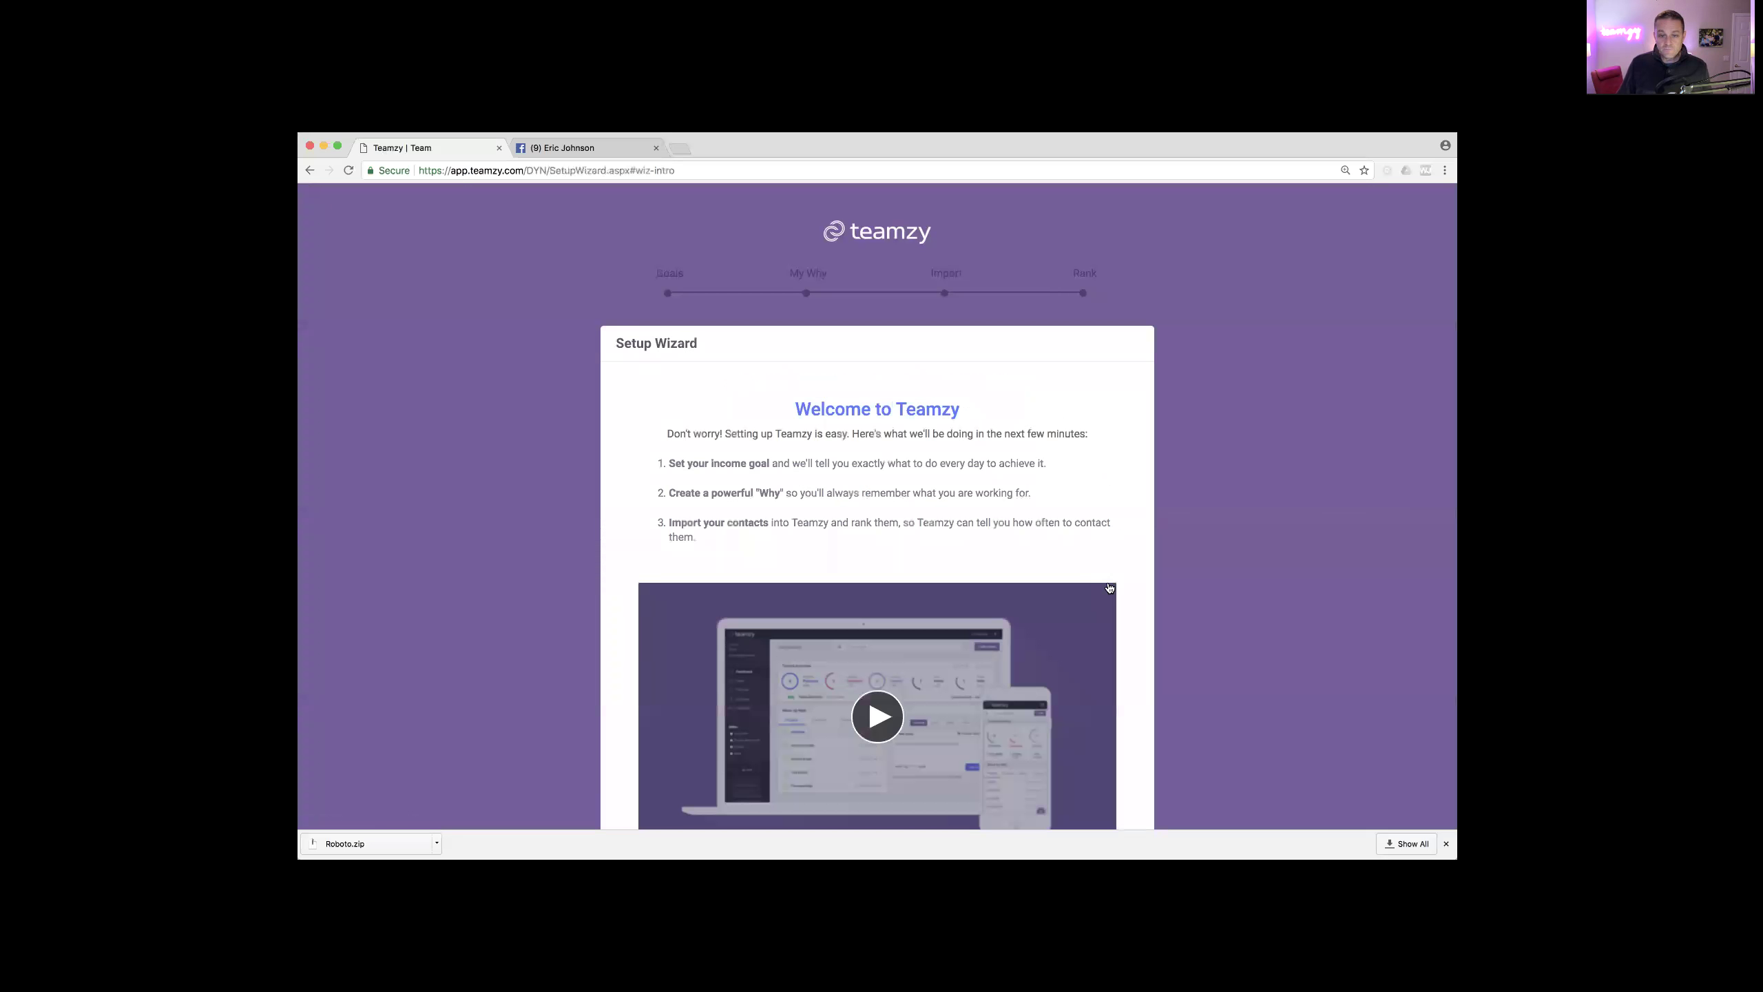
{"action": "scroll", "coordinate": [1129, 528], "scroll_direction": "down", "scroll_amount": 2}
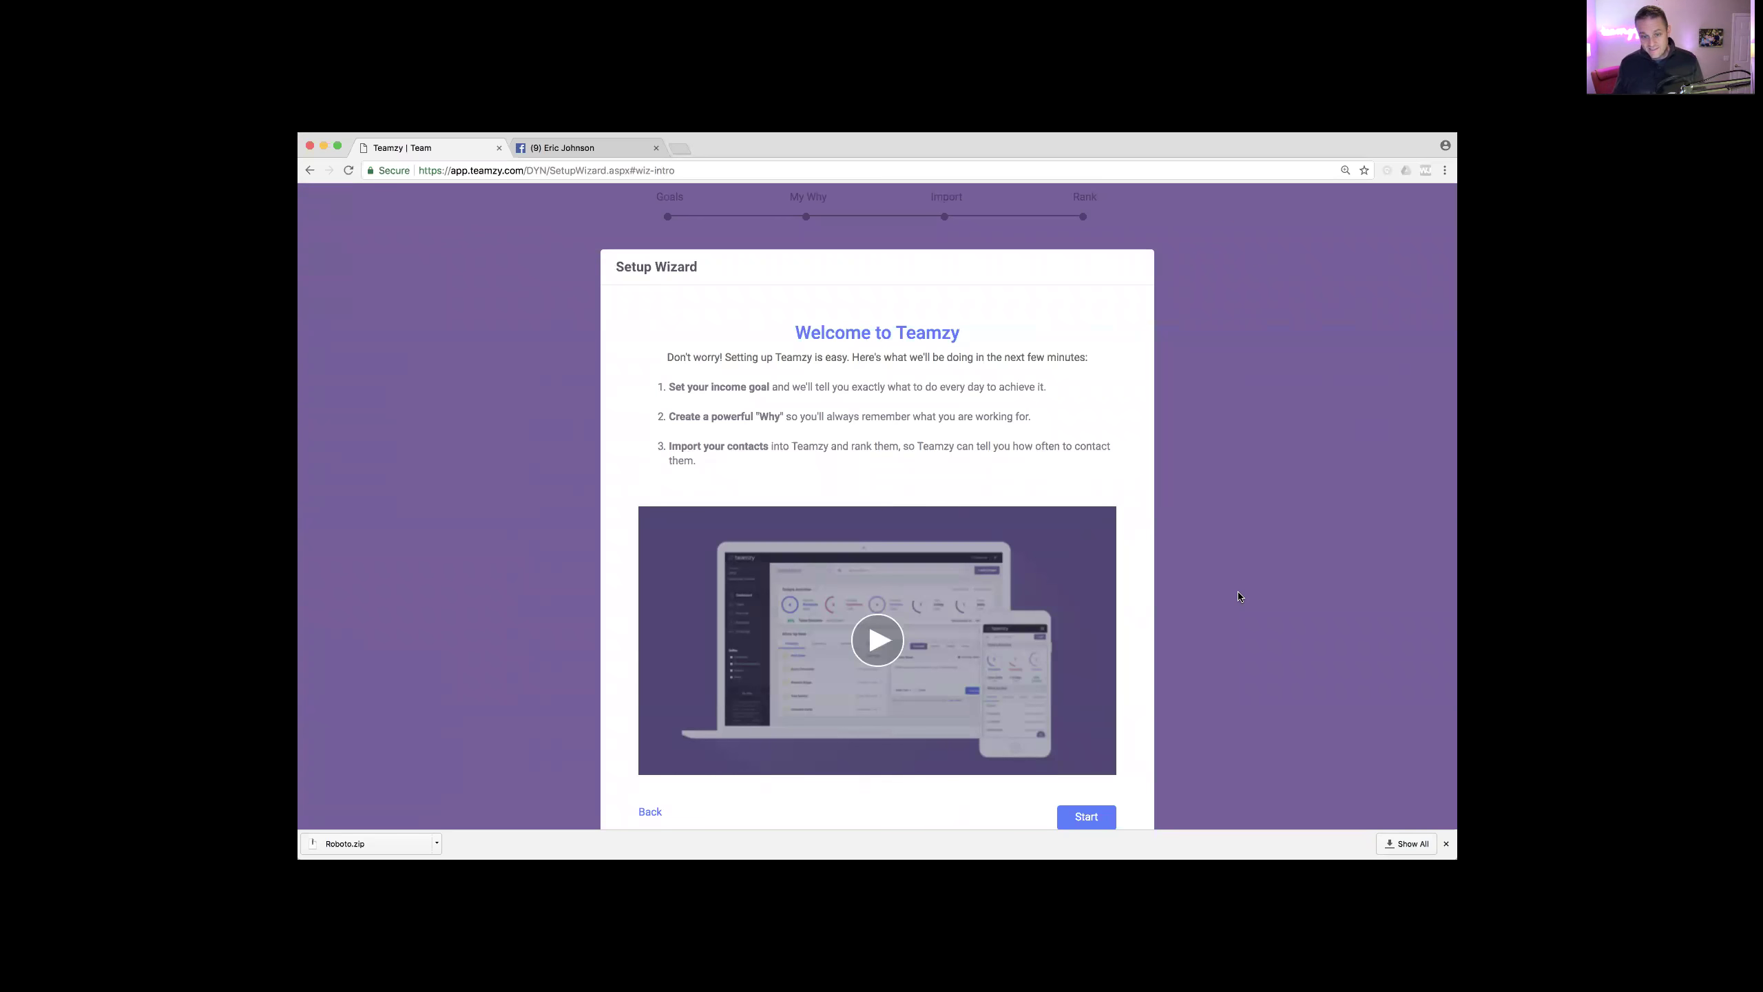
{"action": "scroll", "coordinate": [1216, 739], "scroll_direction": "down", "scroll_amount": 2}
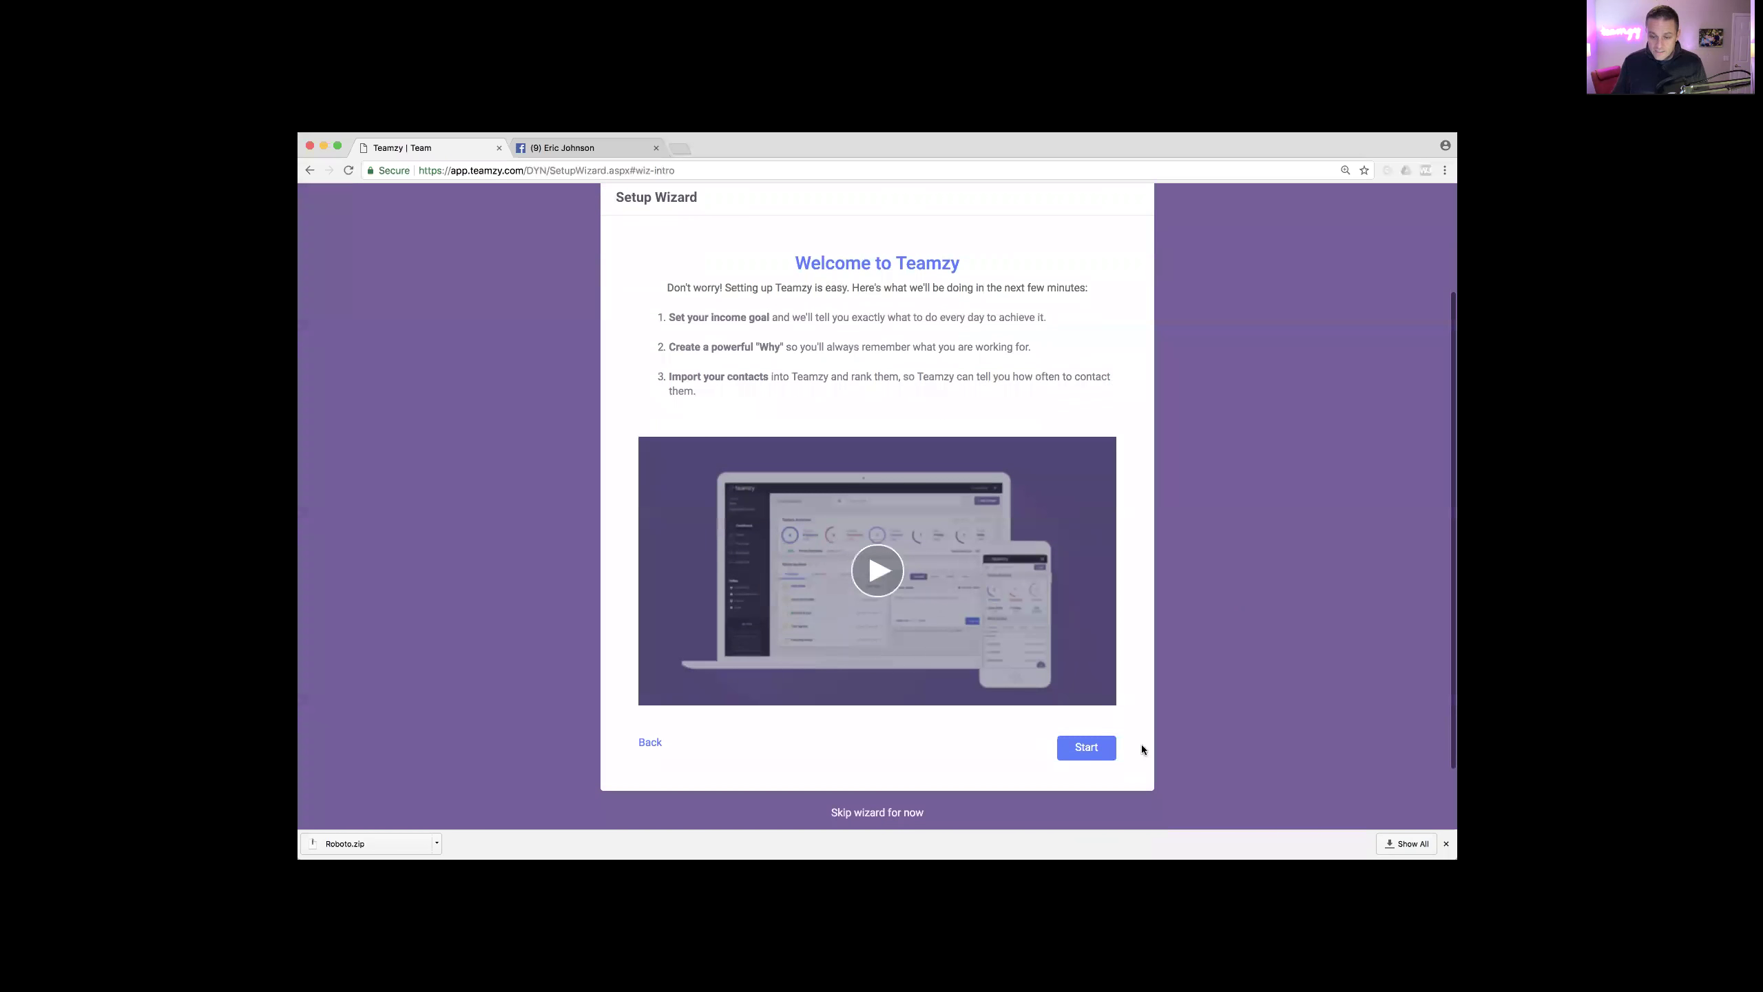
Start the wizard and submit a $150,000 income goal, getting a 4,348-connect target
{"action": "left_click", "coordinate": [1097, 749]}
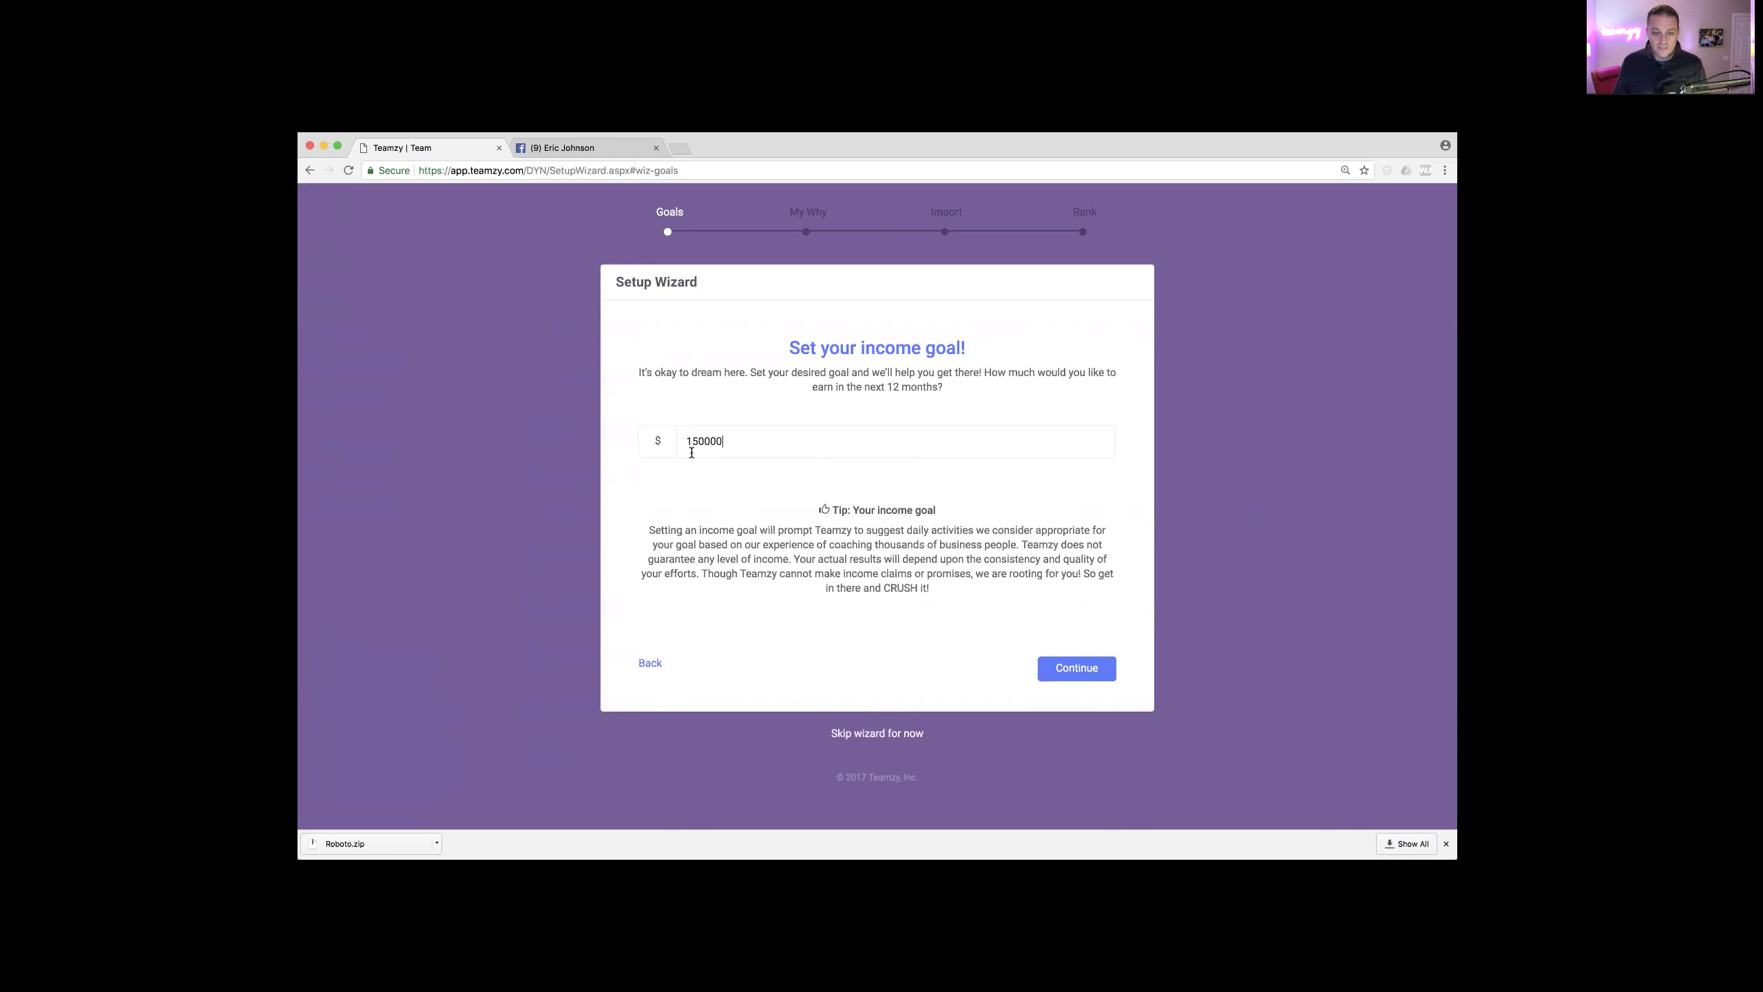
{"action": "left_click", "coordinate": [1046, 668]}
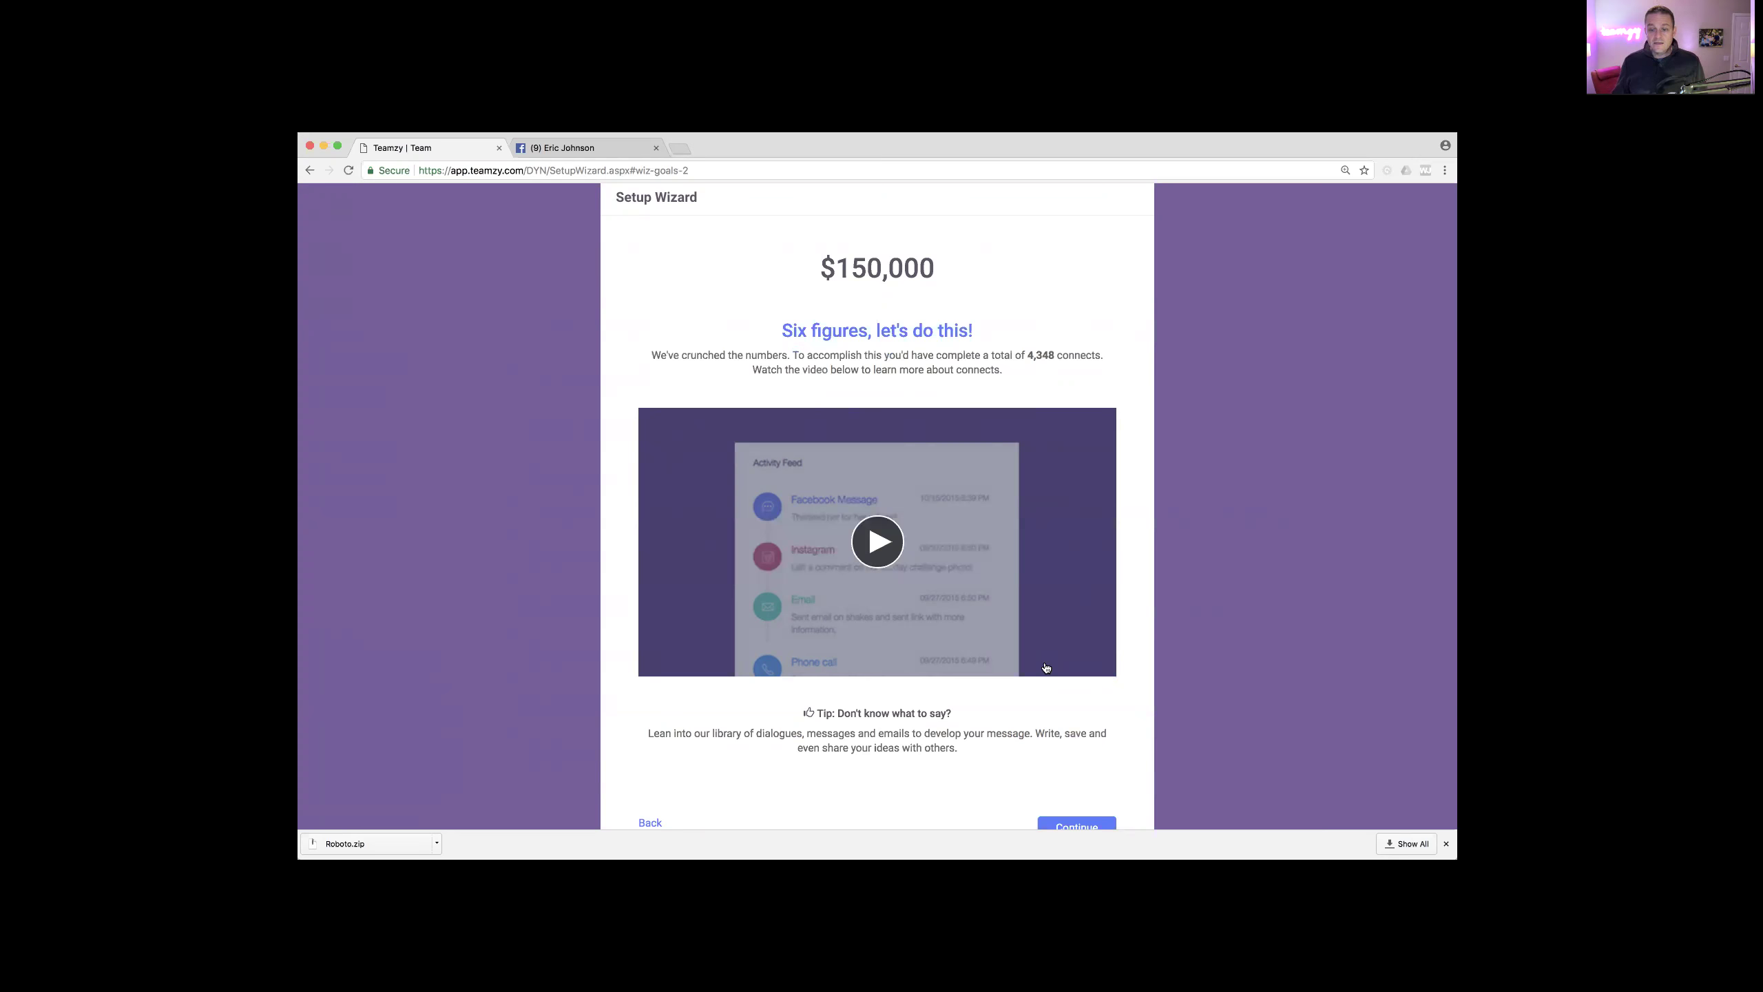
Continue to the breakdown showing 9 prospect, 6 customer and 4 distributor daily connects
{"action": "scroll", "coordinate": [1046, 667], "scroll_direction": "down", "scroll_amount": 2}
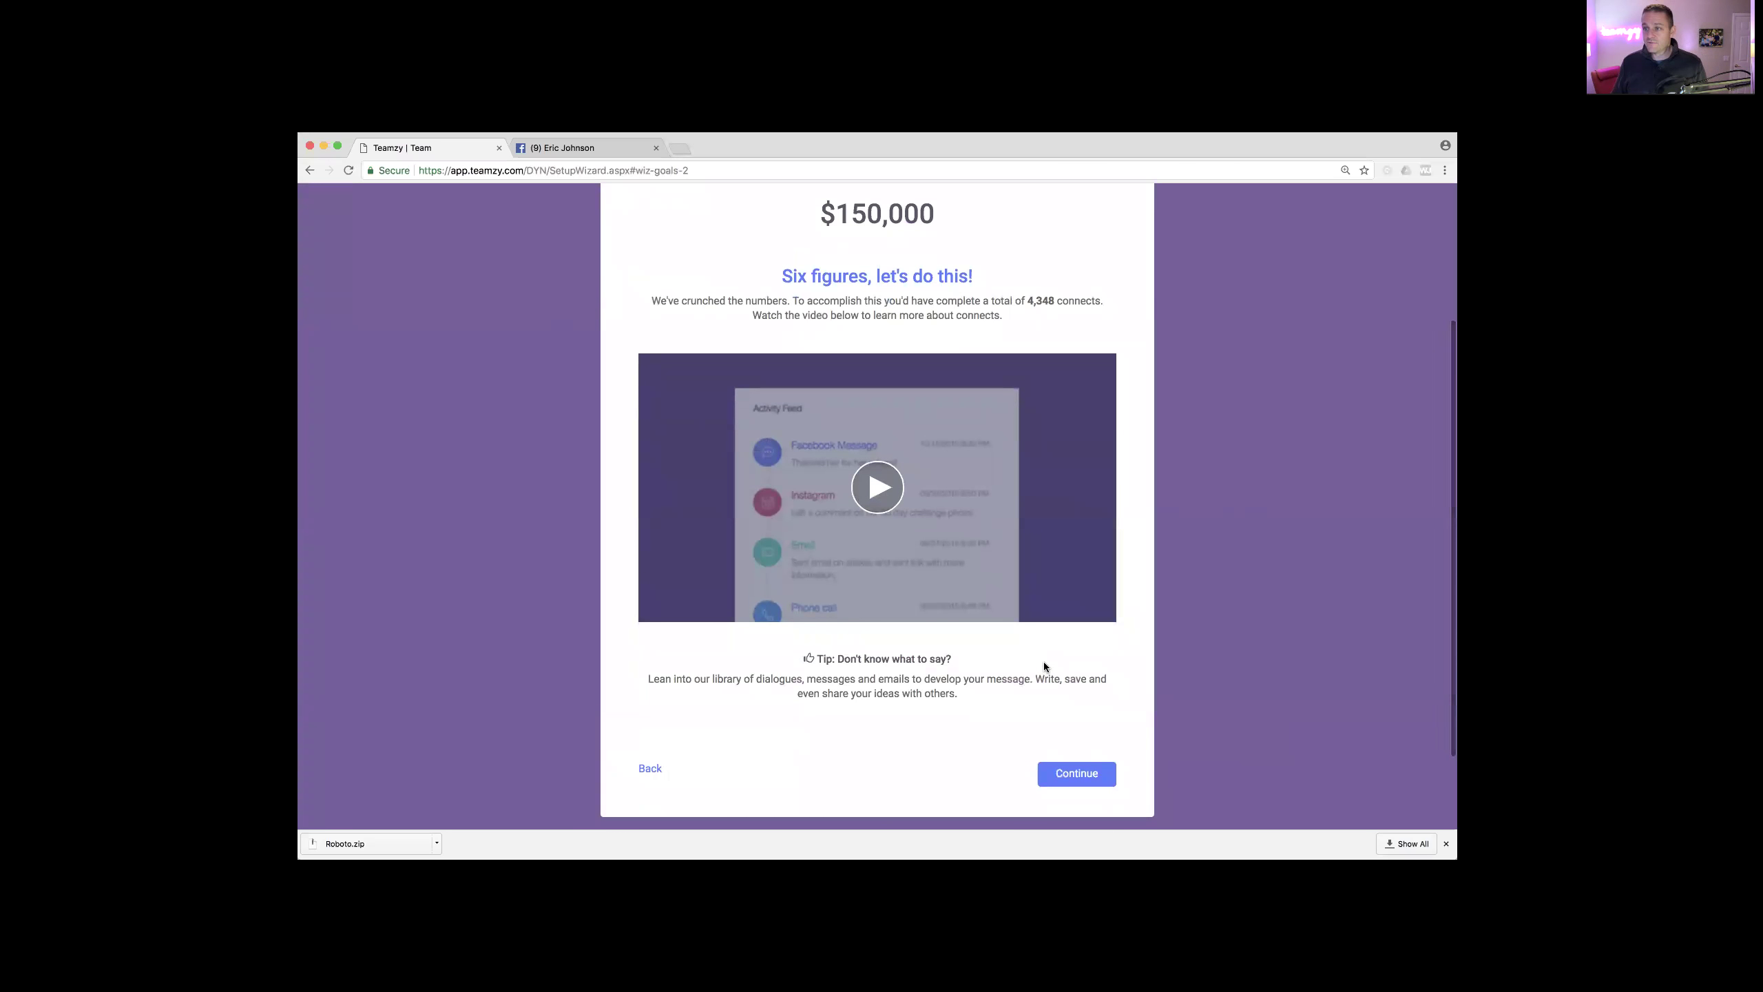
{"action": "left_click", "coordinate": [1092, 774]}
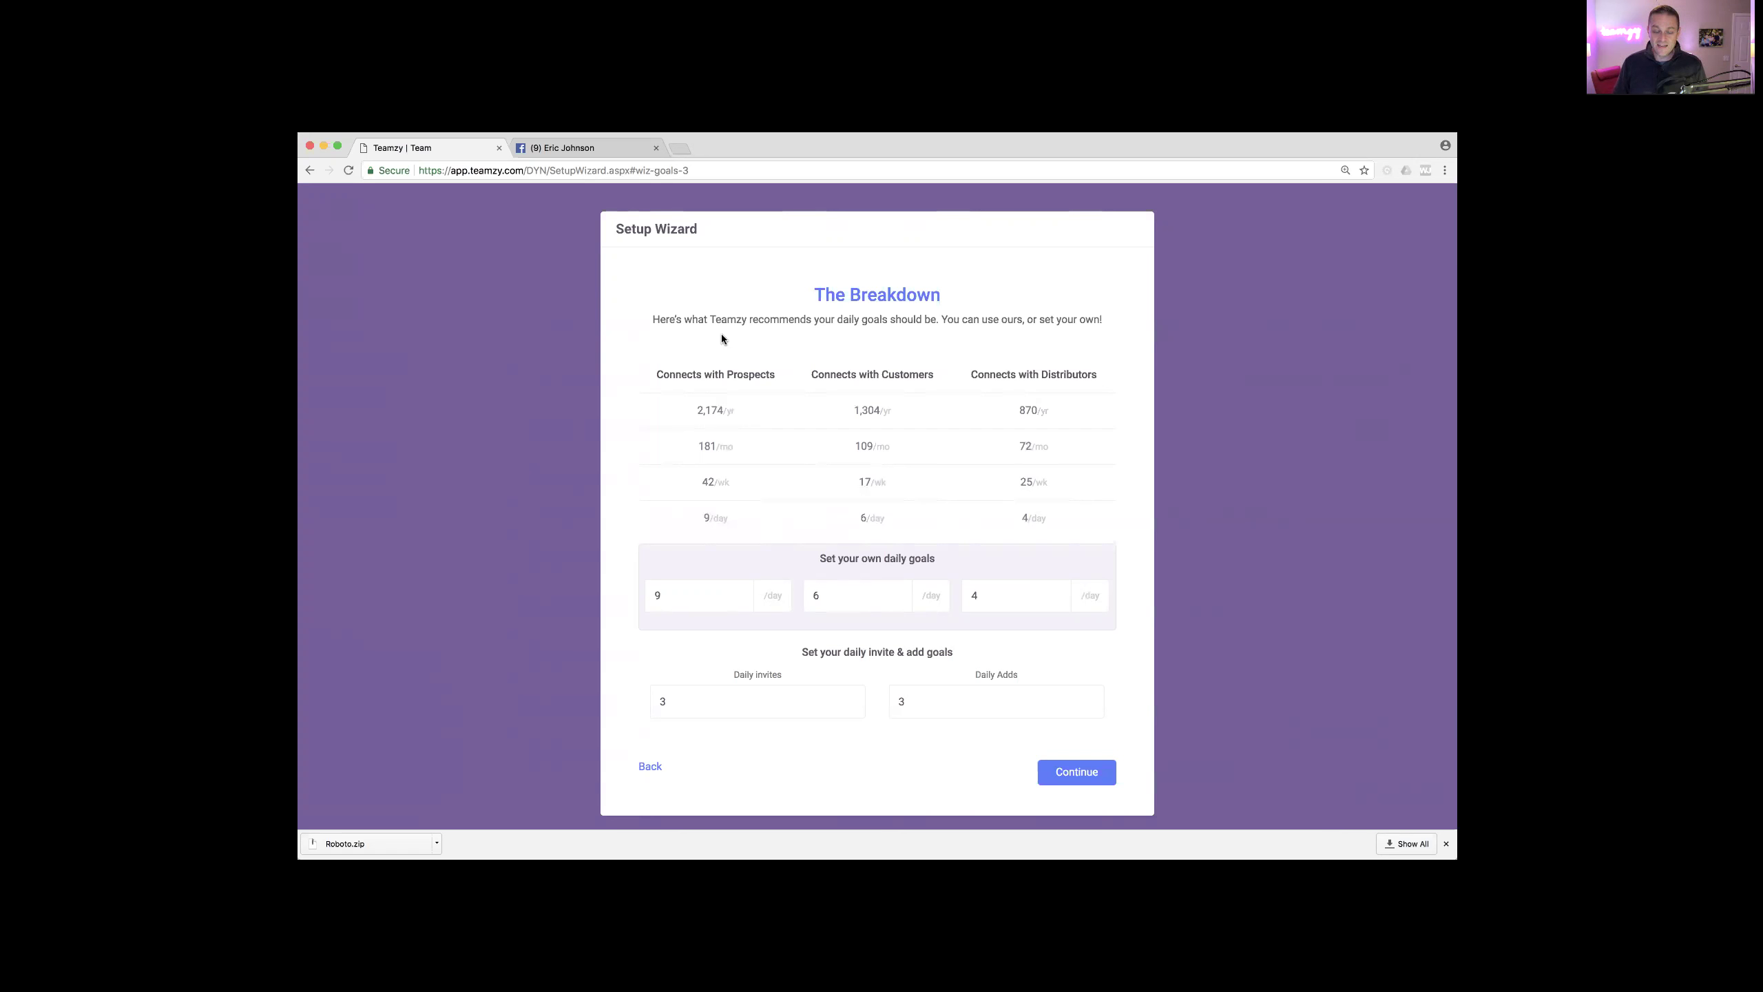
Keep the Distributors daily connect goal at 4 after retyping it
{"action": "scroll", "coordinate": [742, 437], "scroll_direction": "down", "scroll_amount": 2}
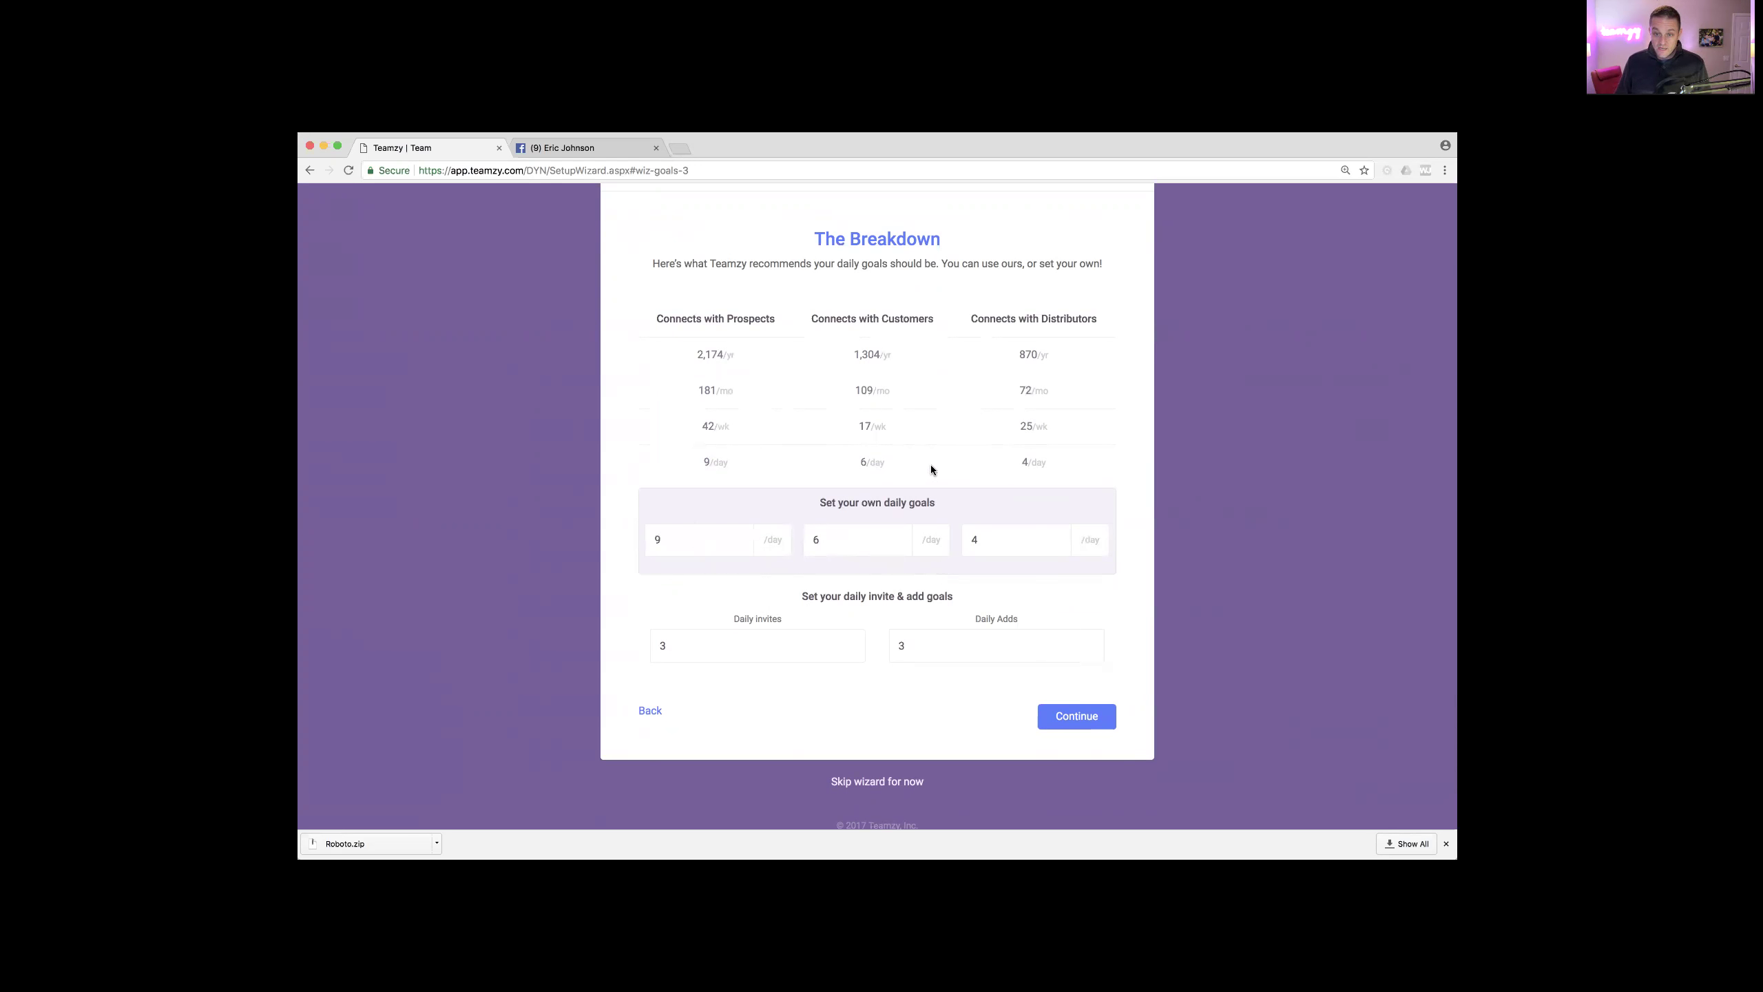
{"action": "key", "text": "BackSpace"}
{"action": "type", "text": "0"}
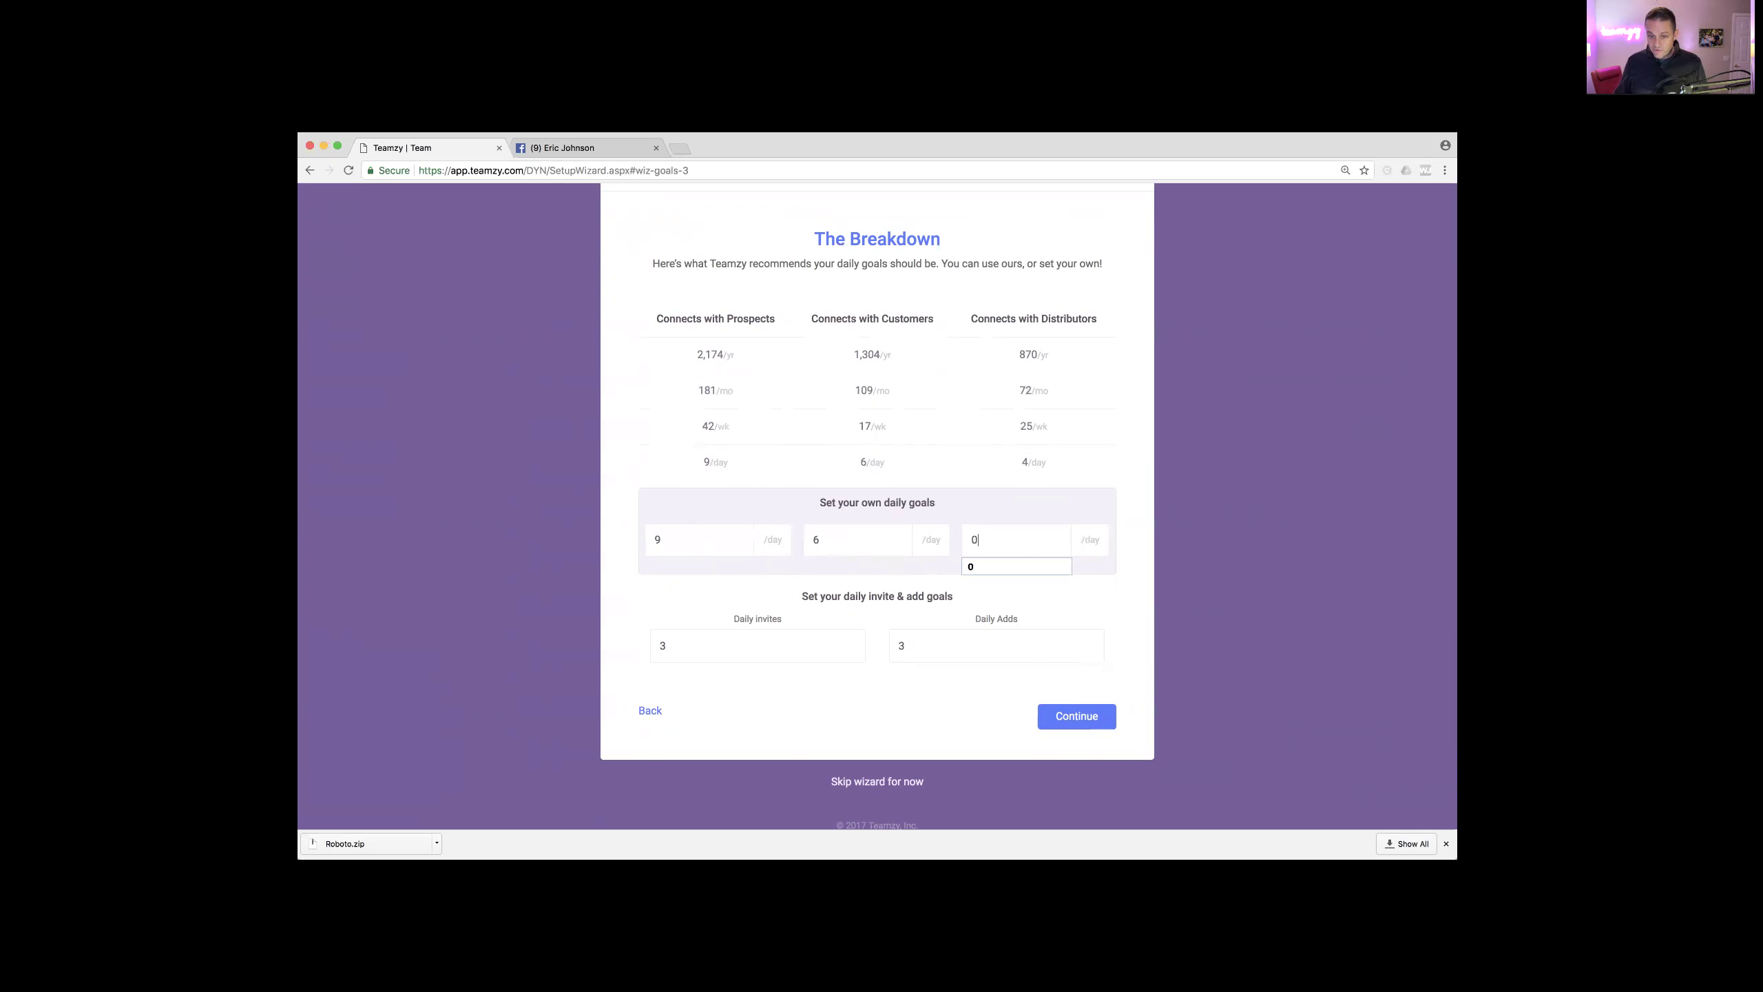
{"action": "key", "text": "BackSpace"}
{"action": "type", "text": "4"}
{"action": "left_click", "coordinate": [694, 540]}
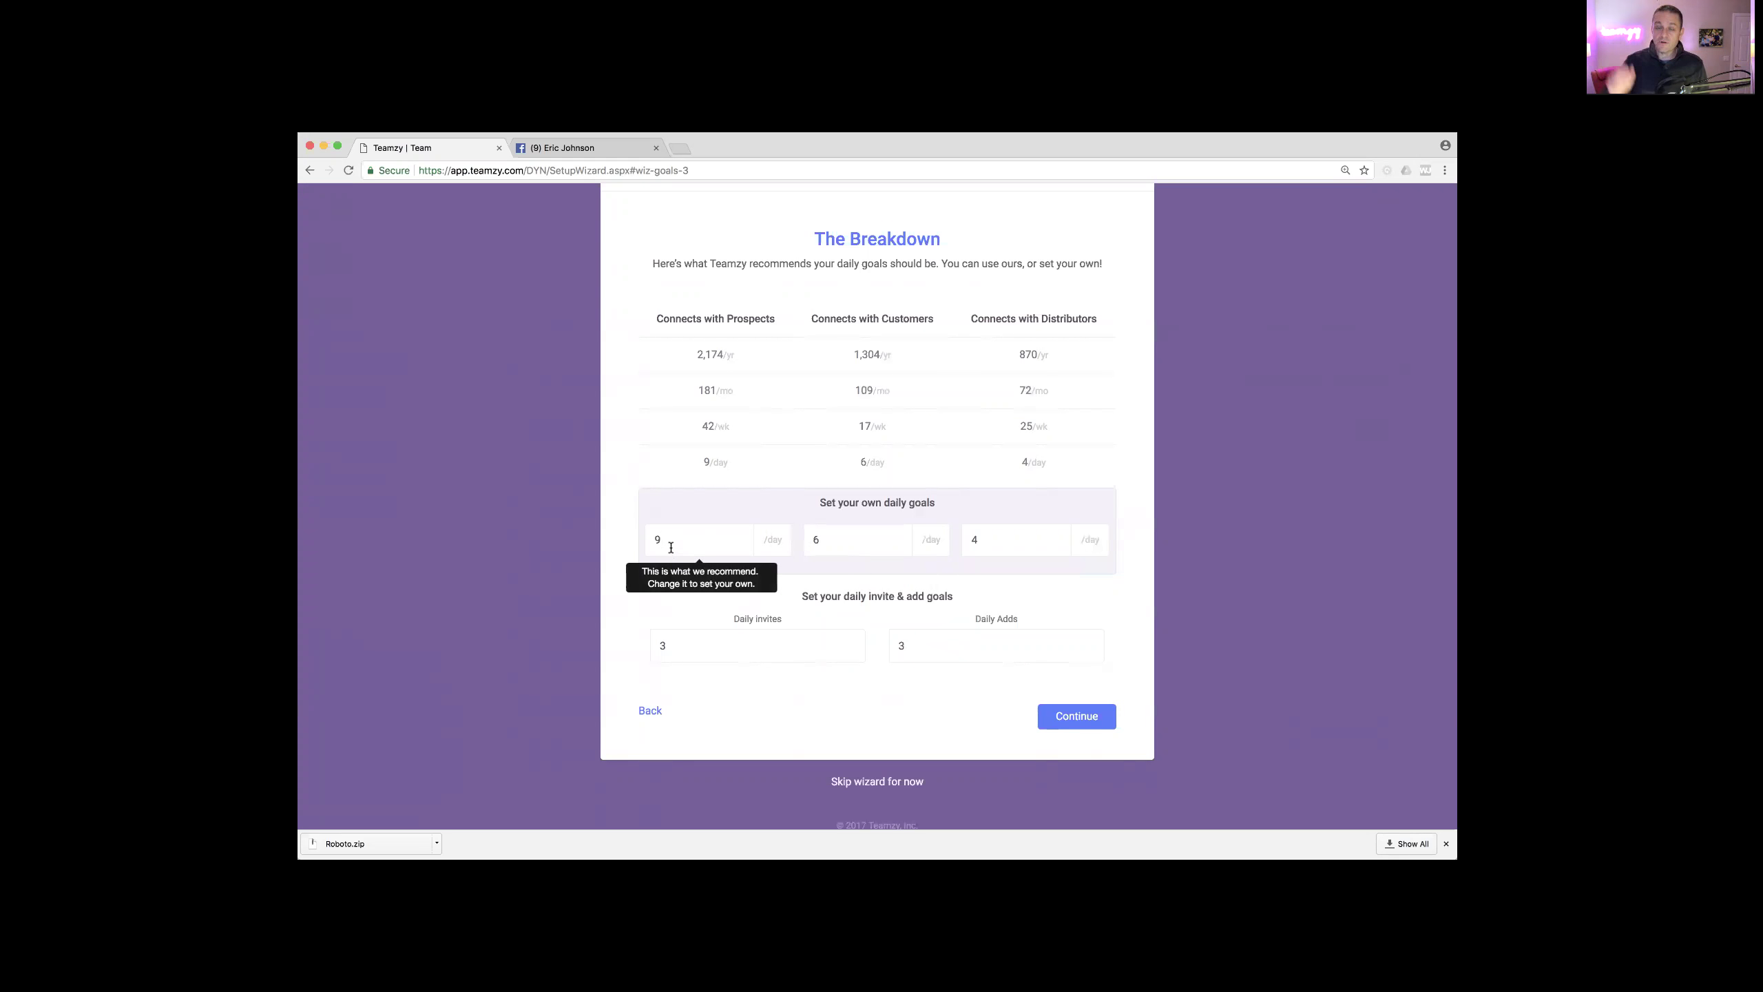
Change the Prospects daily connect goal from the recommended 9 to 10
{"action": "key", "text": "BackSpace"}
{"action": "type", "text": "10"}
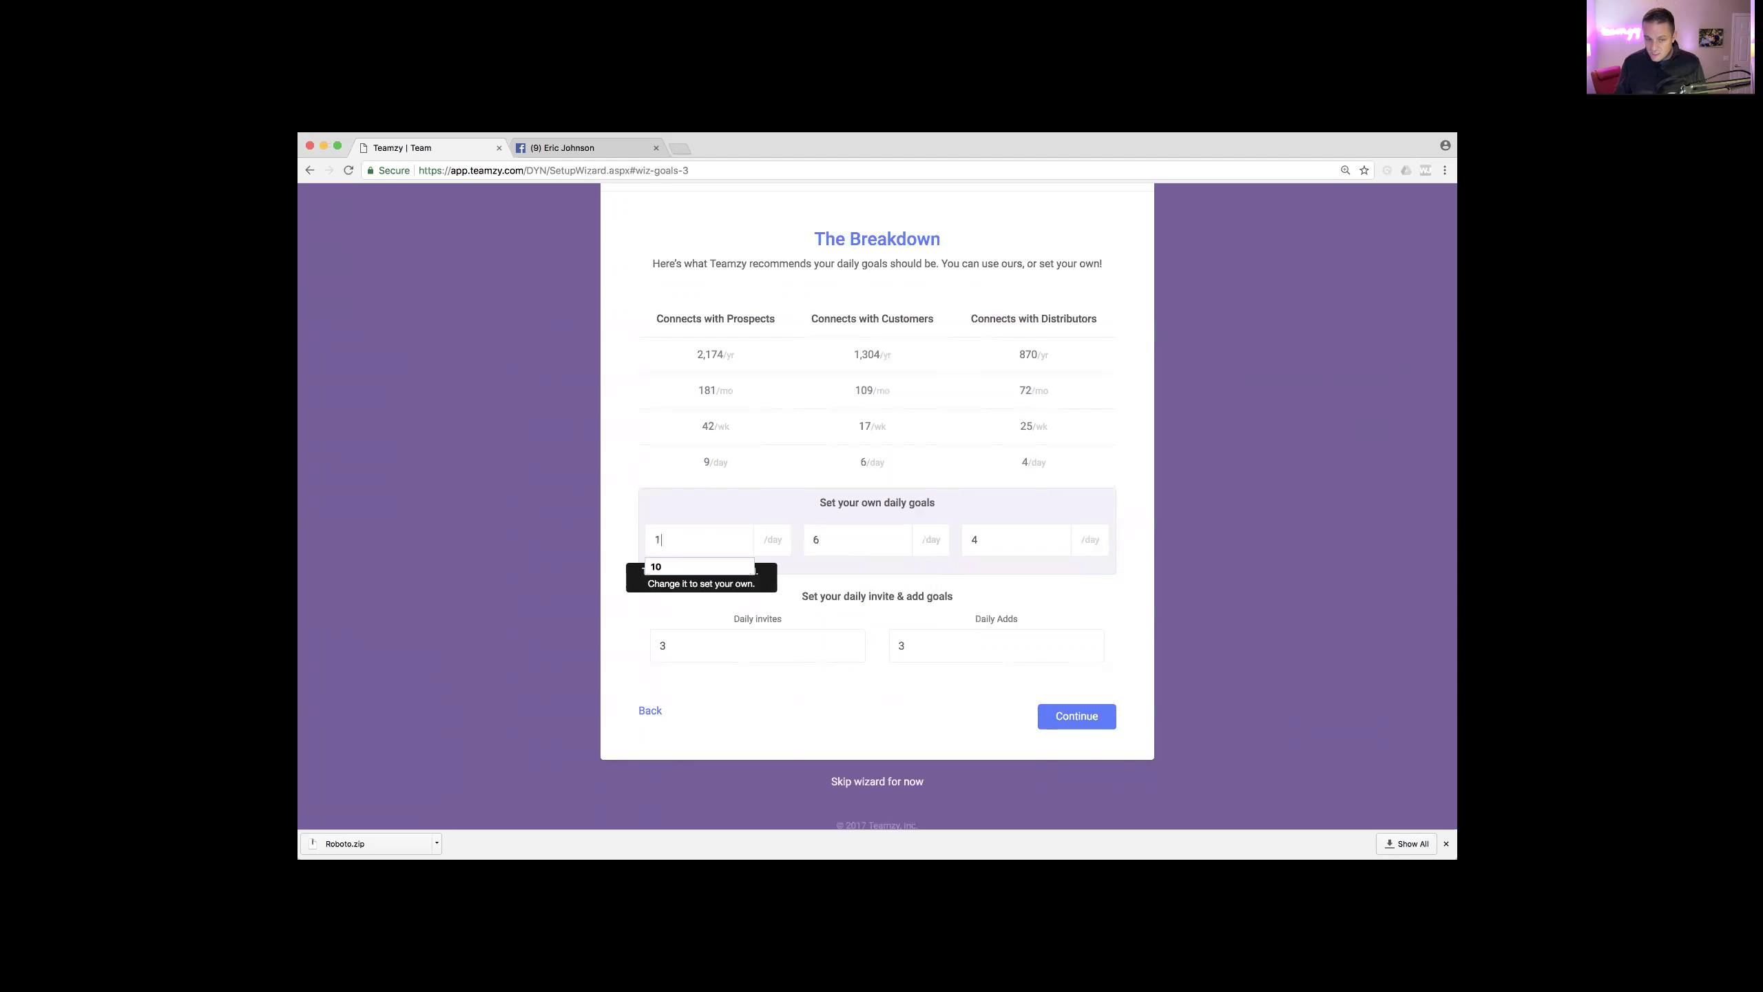
{"action": "left_click", "coordinate": [648, 488]}
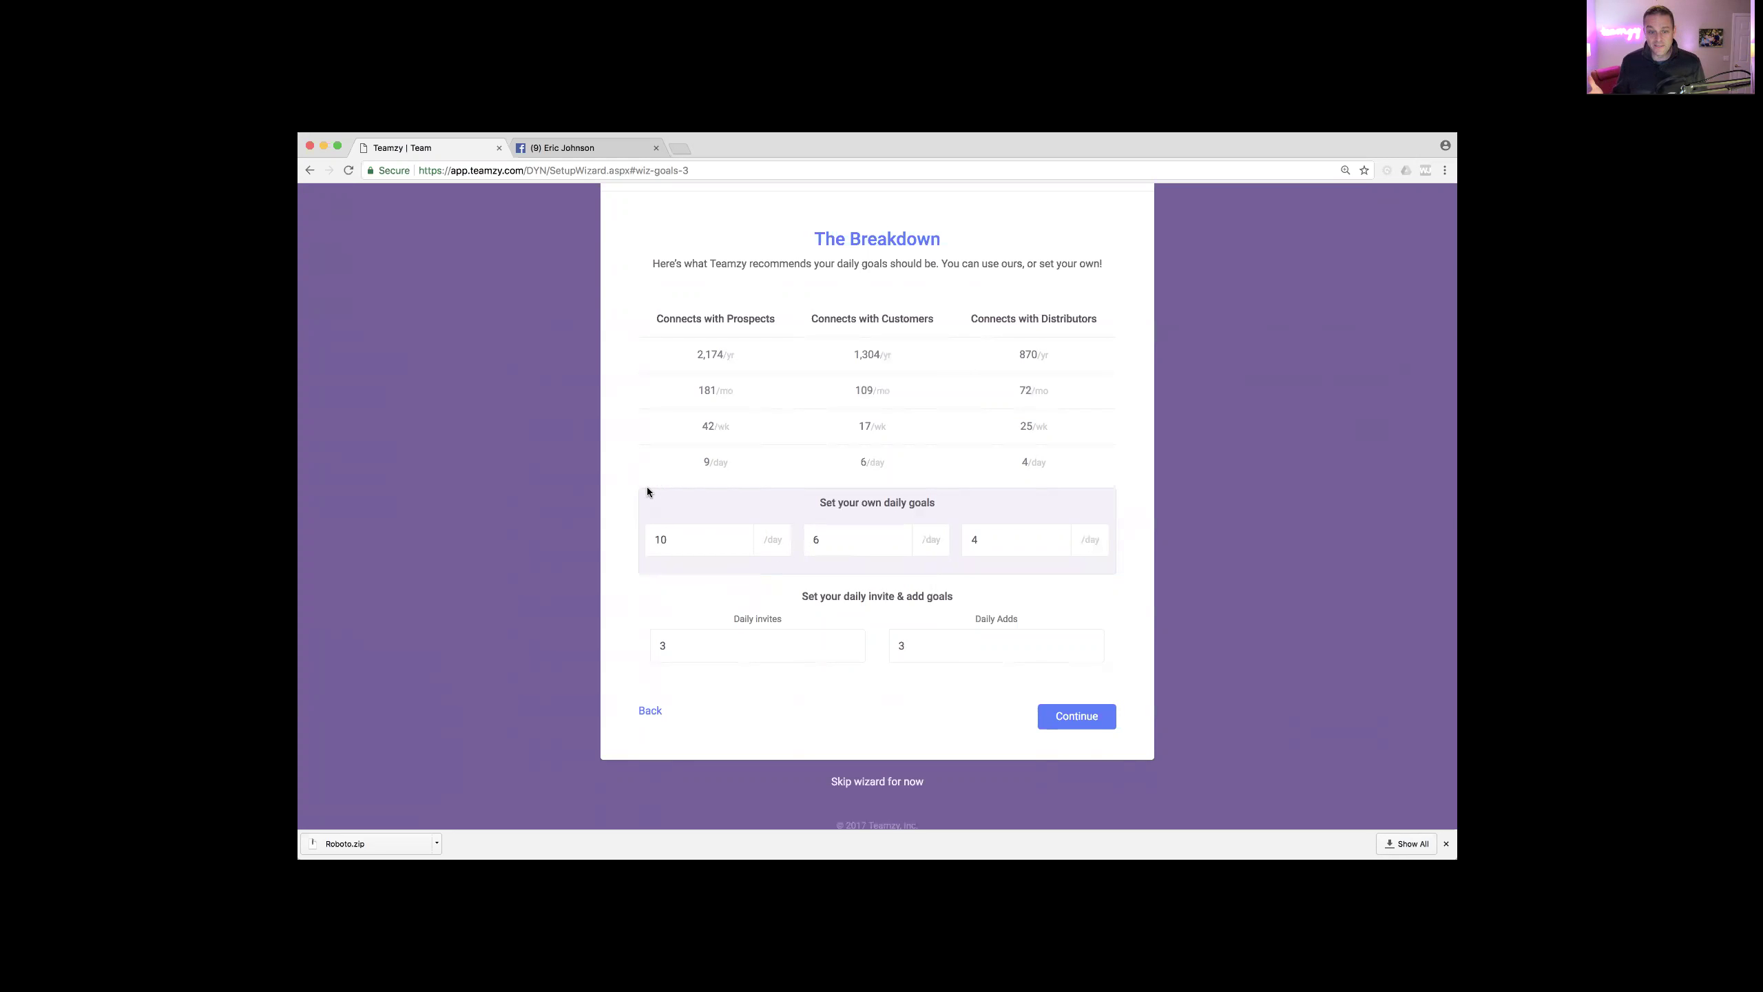
{"action": "mouse_move", "coordinate": [742, 648]}
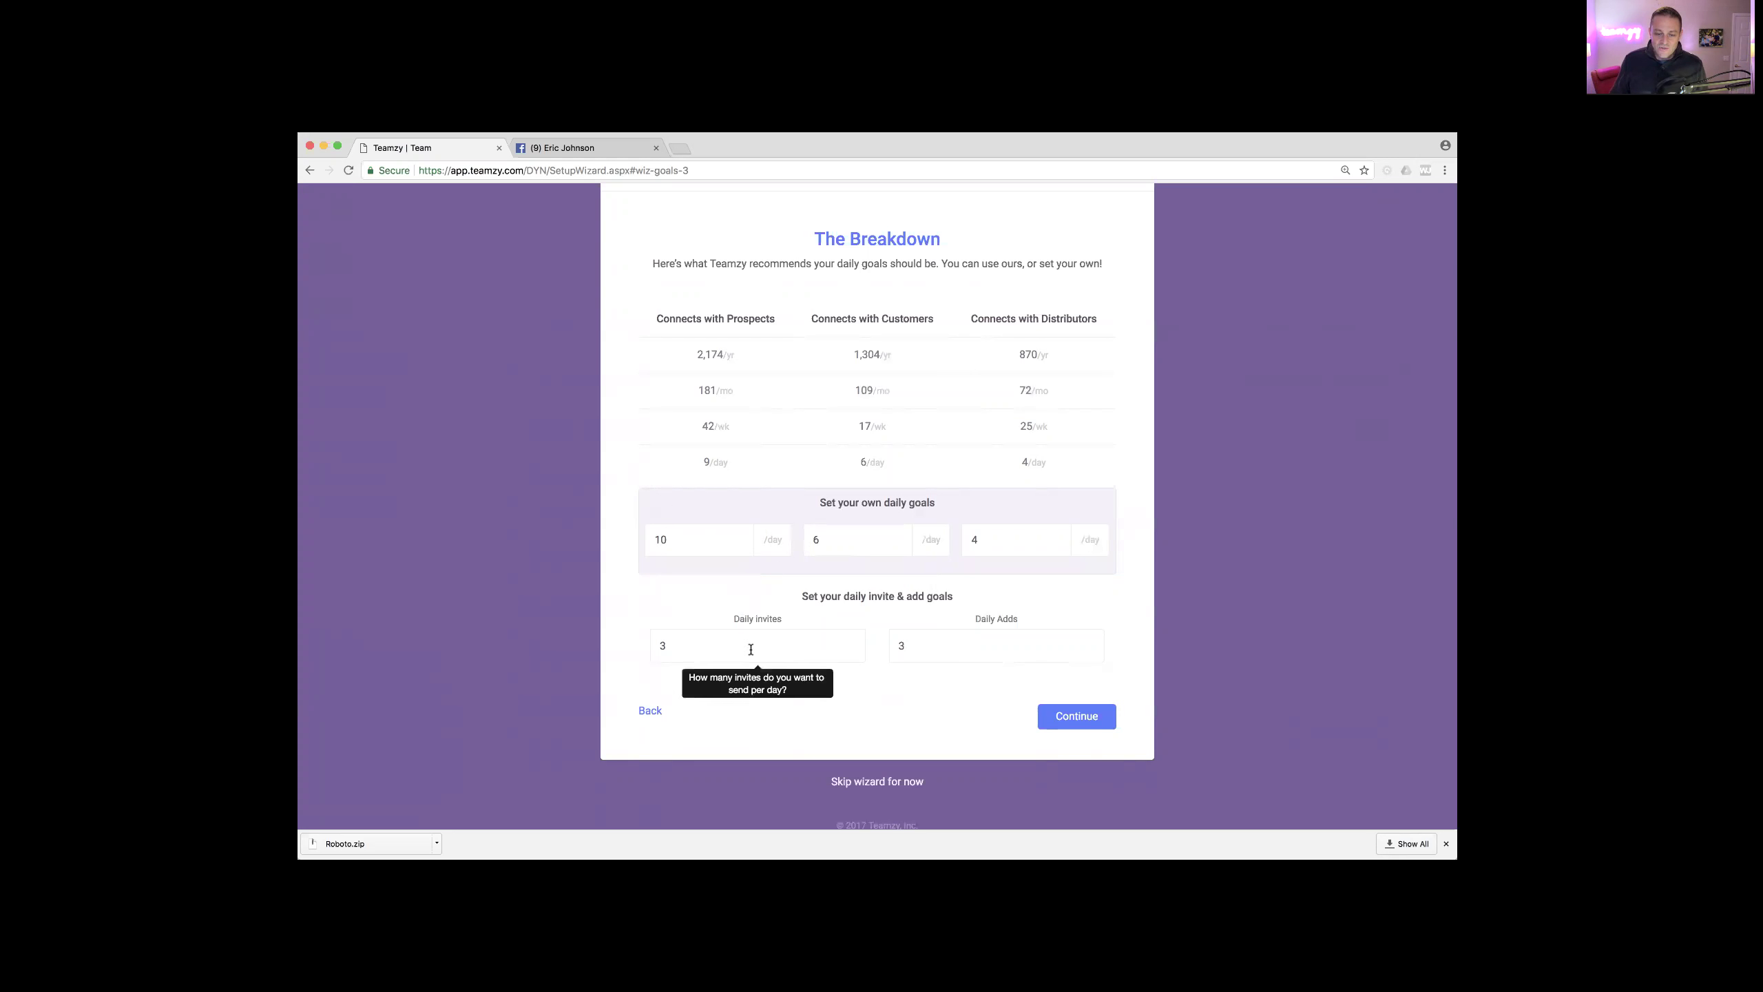
{"action": "left_click", "coordinate": [697, 659]}
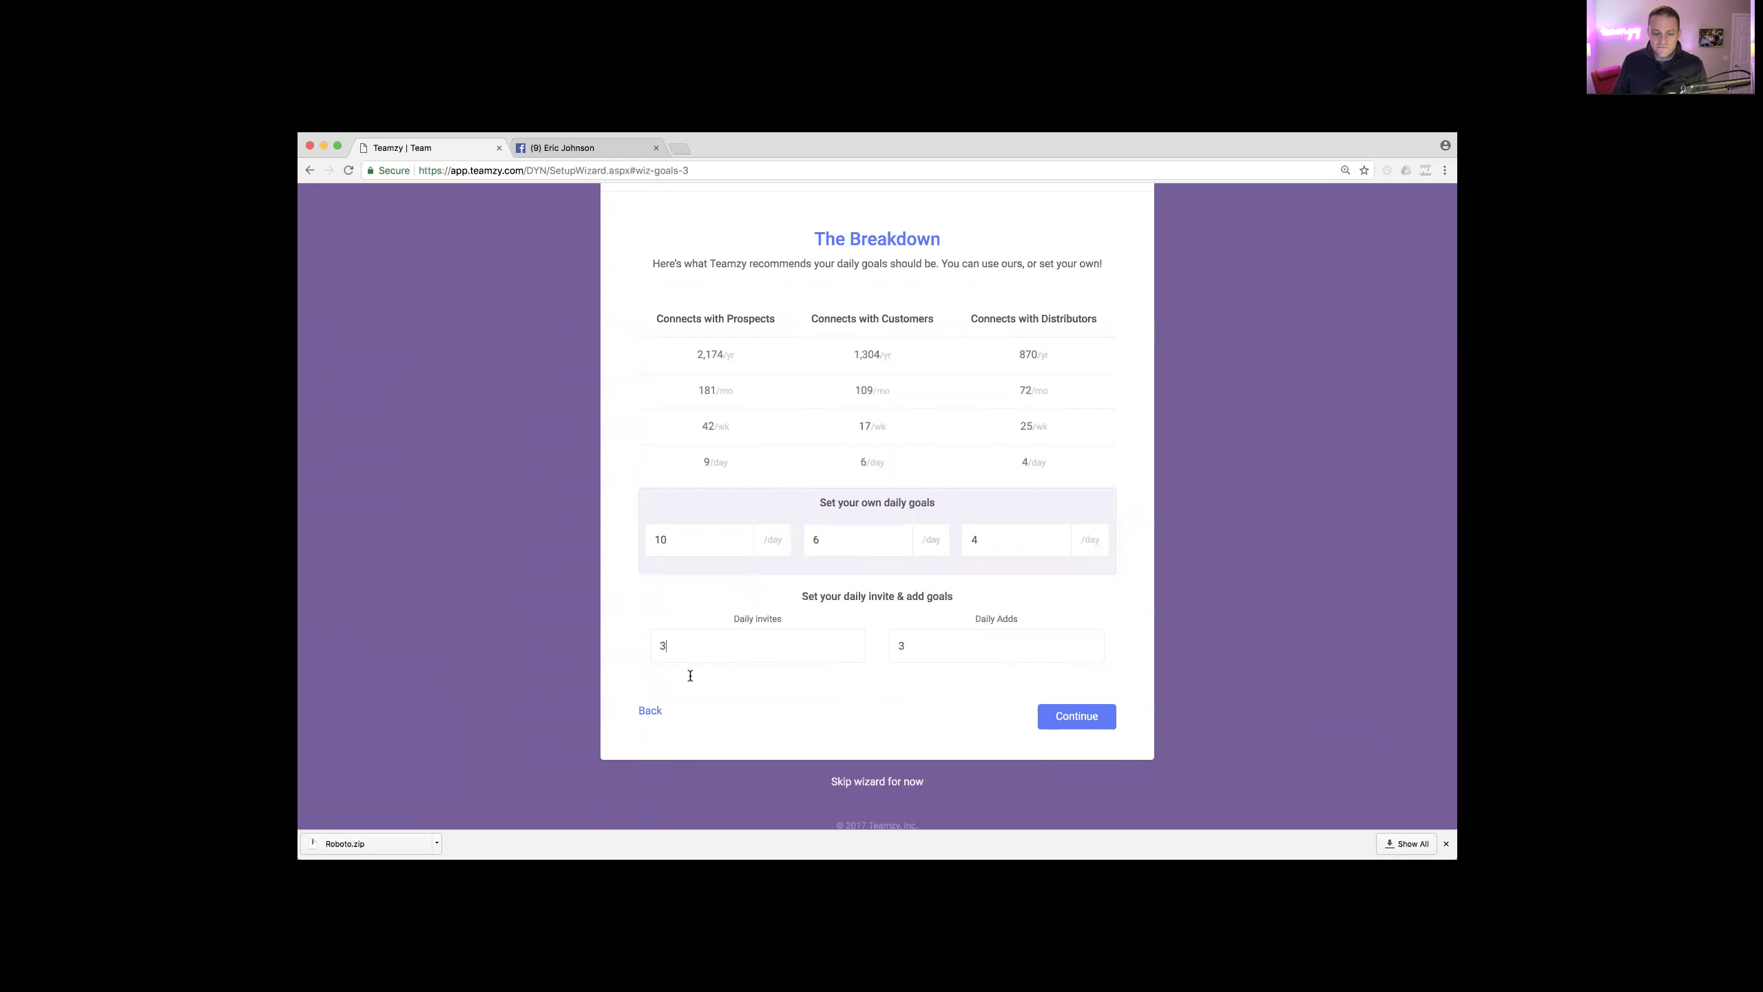
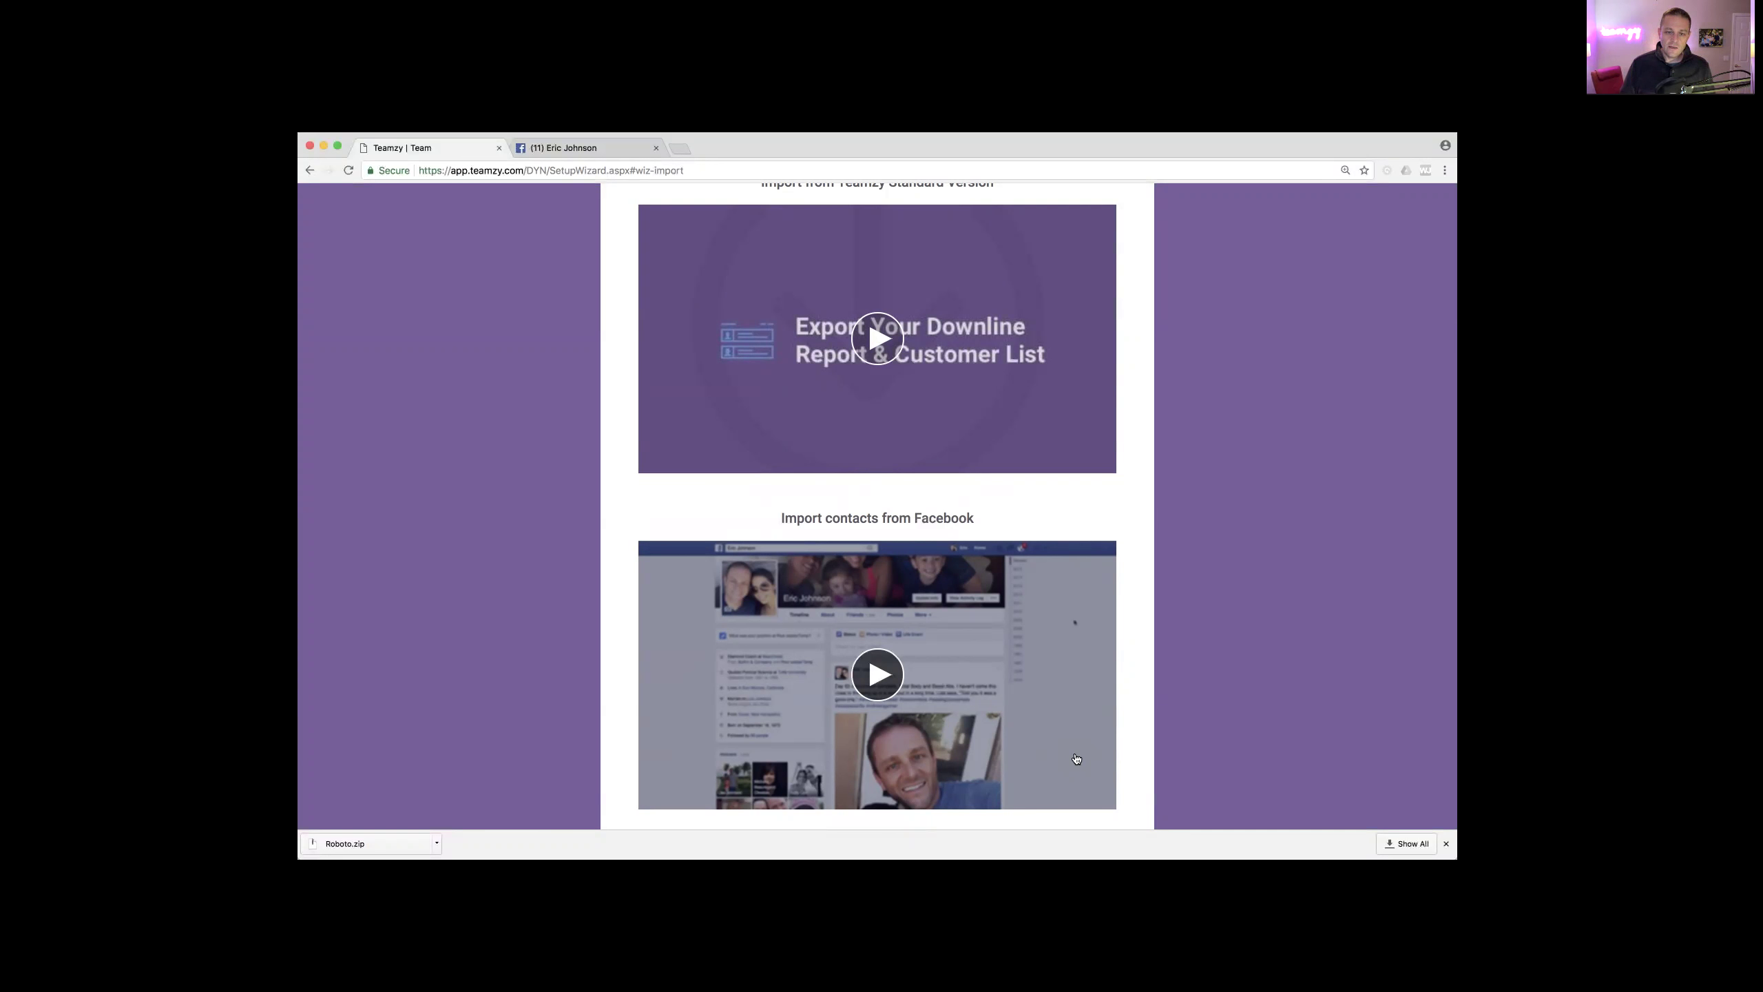
Look over the import page, then choose 'Skip wizard for now' without importing any contacts
{"action": "scroll", "coordinate": [980, 578], "scroll_direction": "up", "scroll_amount": 3}
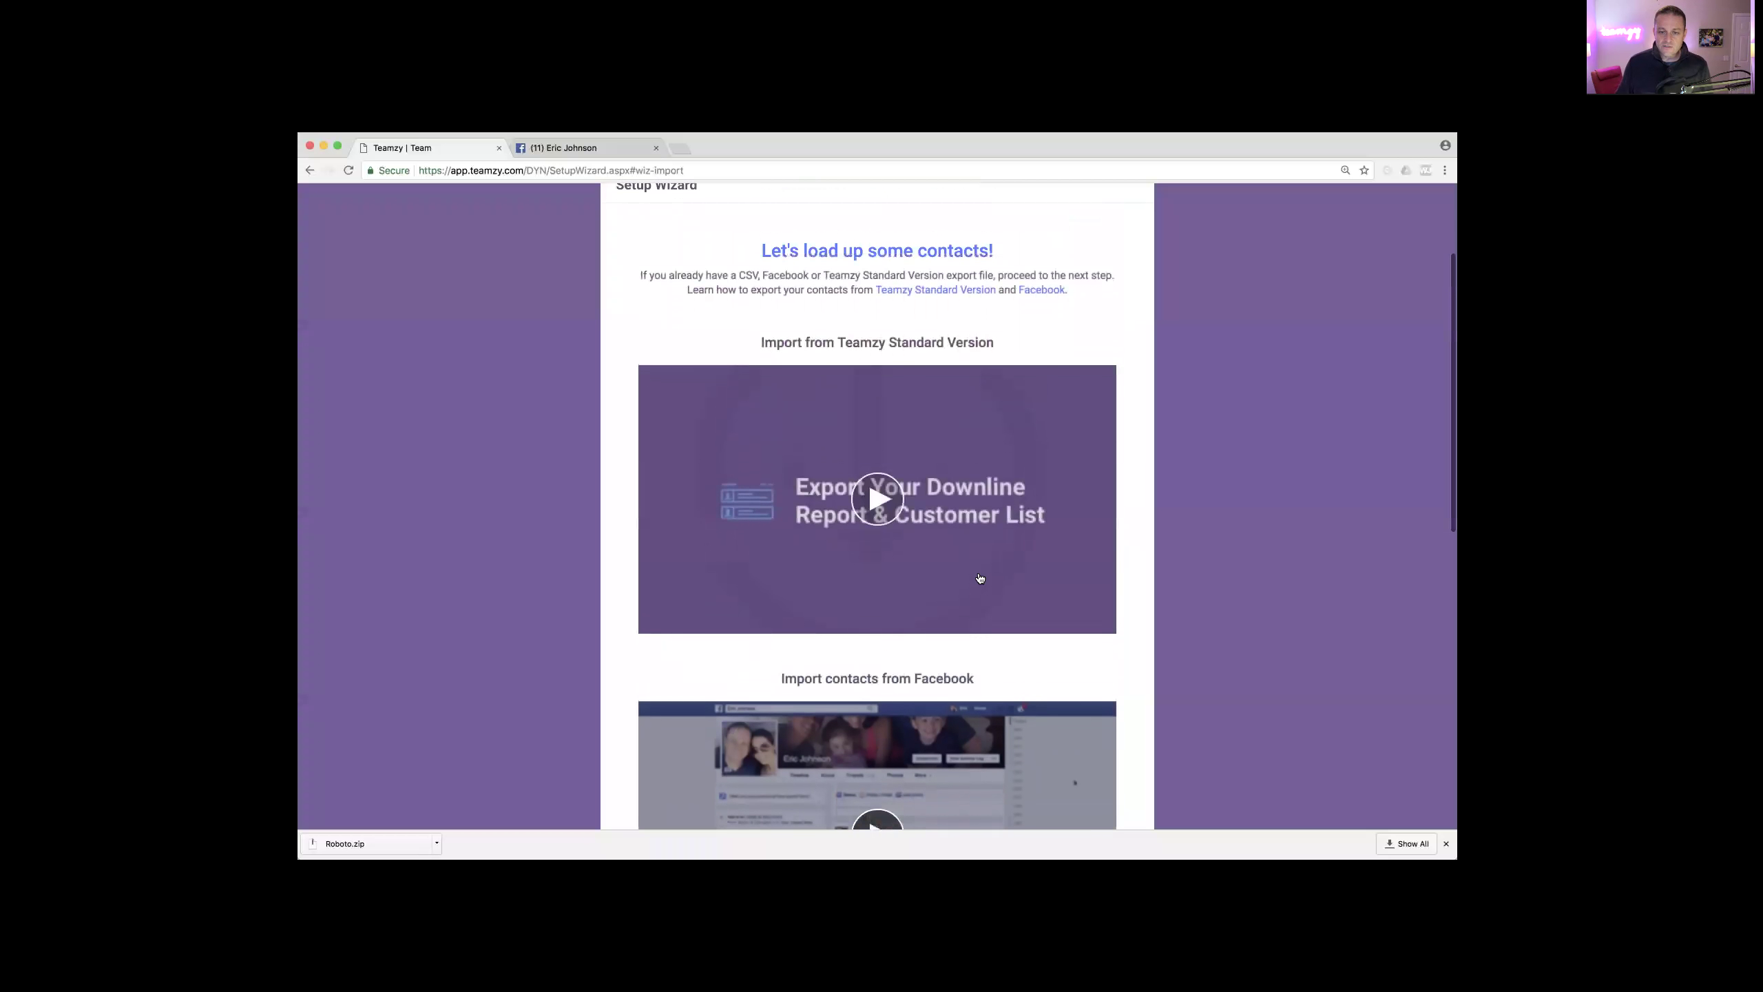
{"action": "scroll", "coordinate": [979, 577], "scroll_direction": "down", "scroll_amount": 5}
{"action": "scroll", "coordinate": [980, 577], "scroll_direction": "down", "scroll_amount": 3}
{"action": "scroll", "coordinate": [979, 578], "scroll_direction": "up", "scroll_amount": 6}
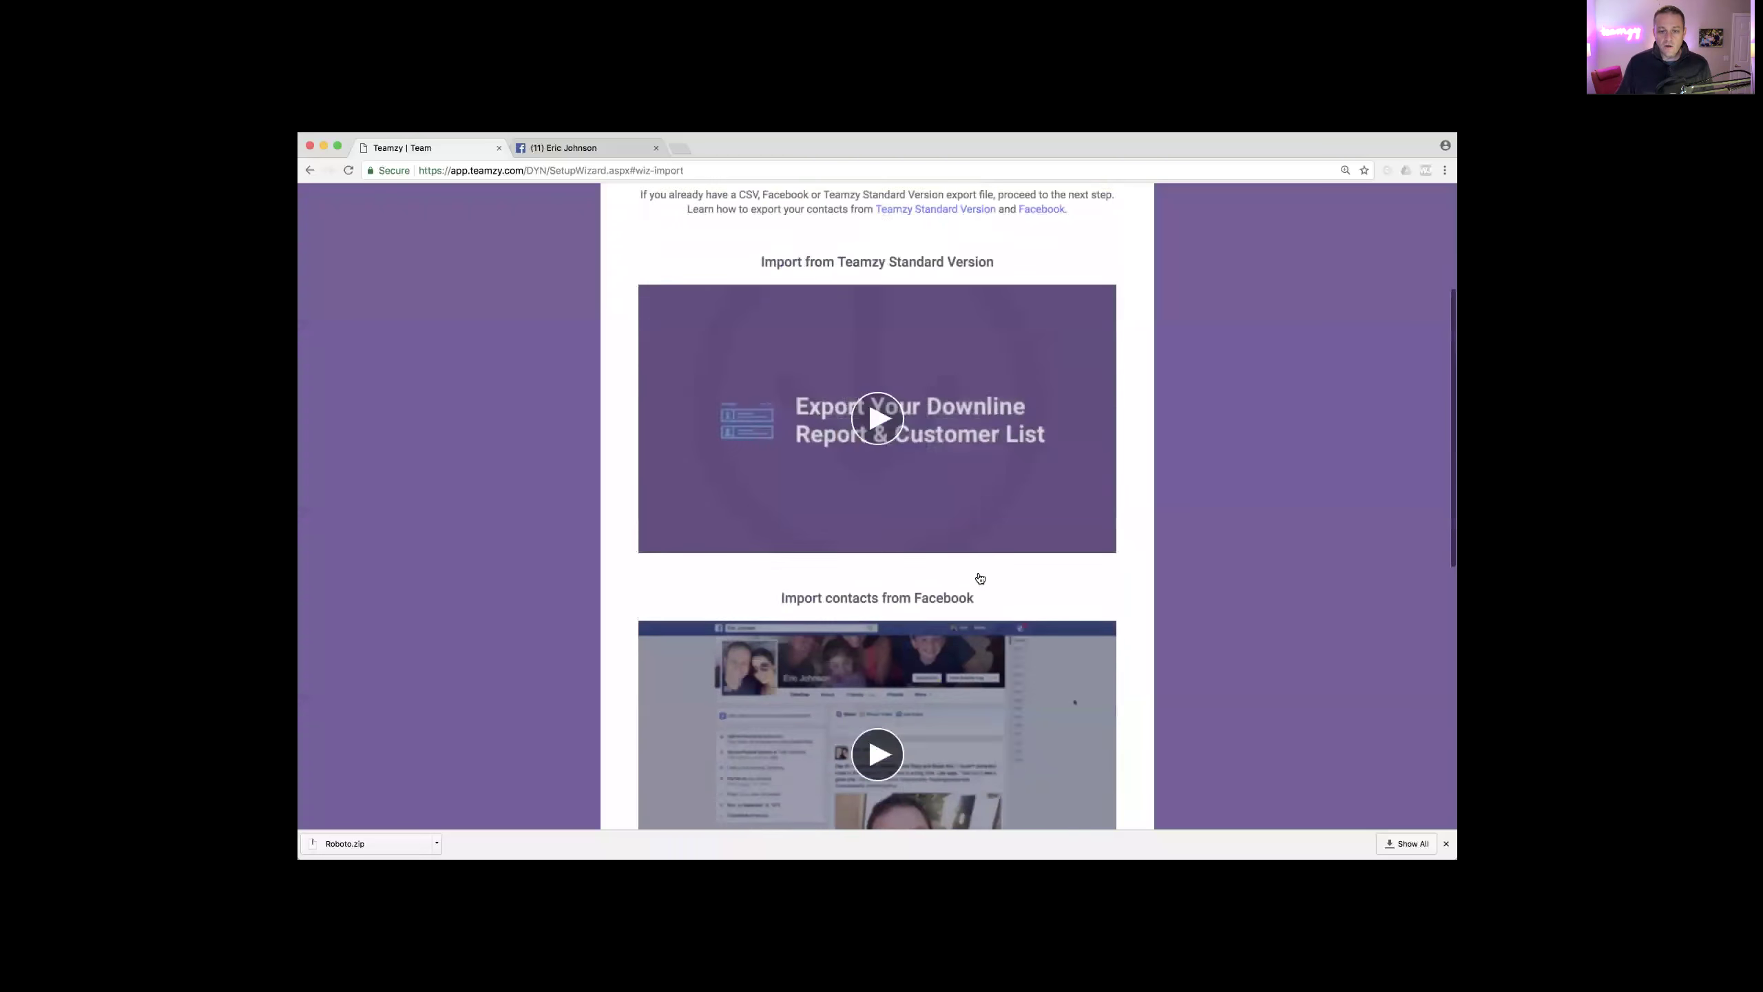
{"action": "scroll", "coordinate": [976, 579], "scroll_direction": "down", "scroll_amount": 8}
{"action": "left_click", "coordinate": [877, 725]}
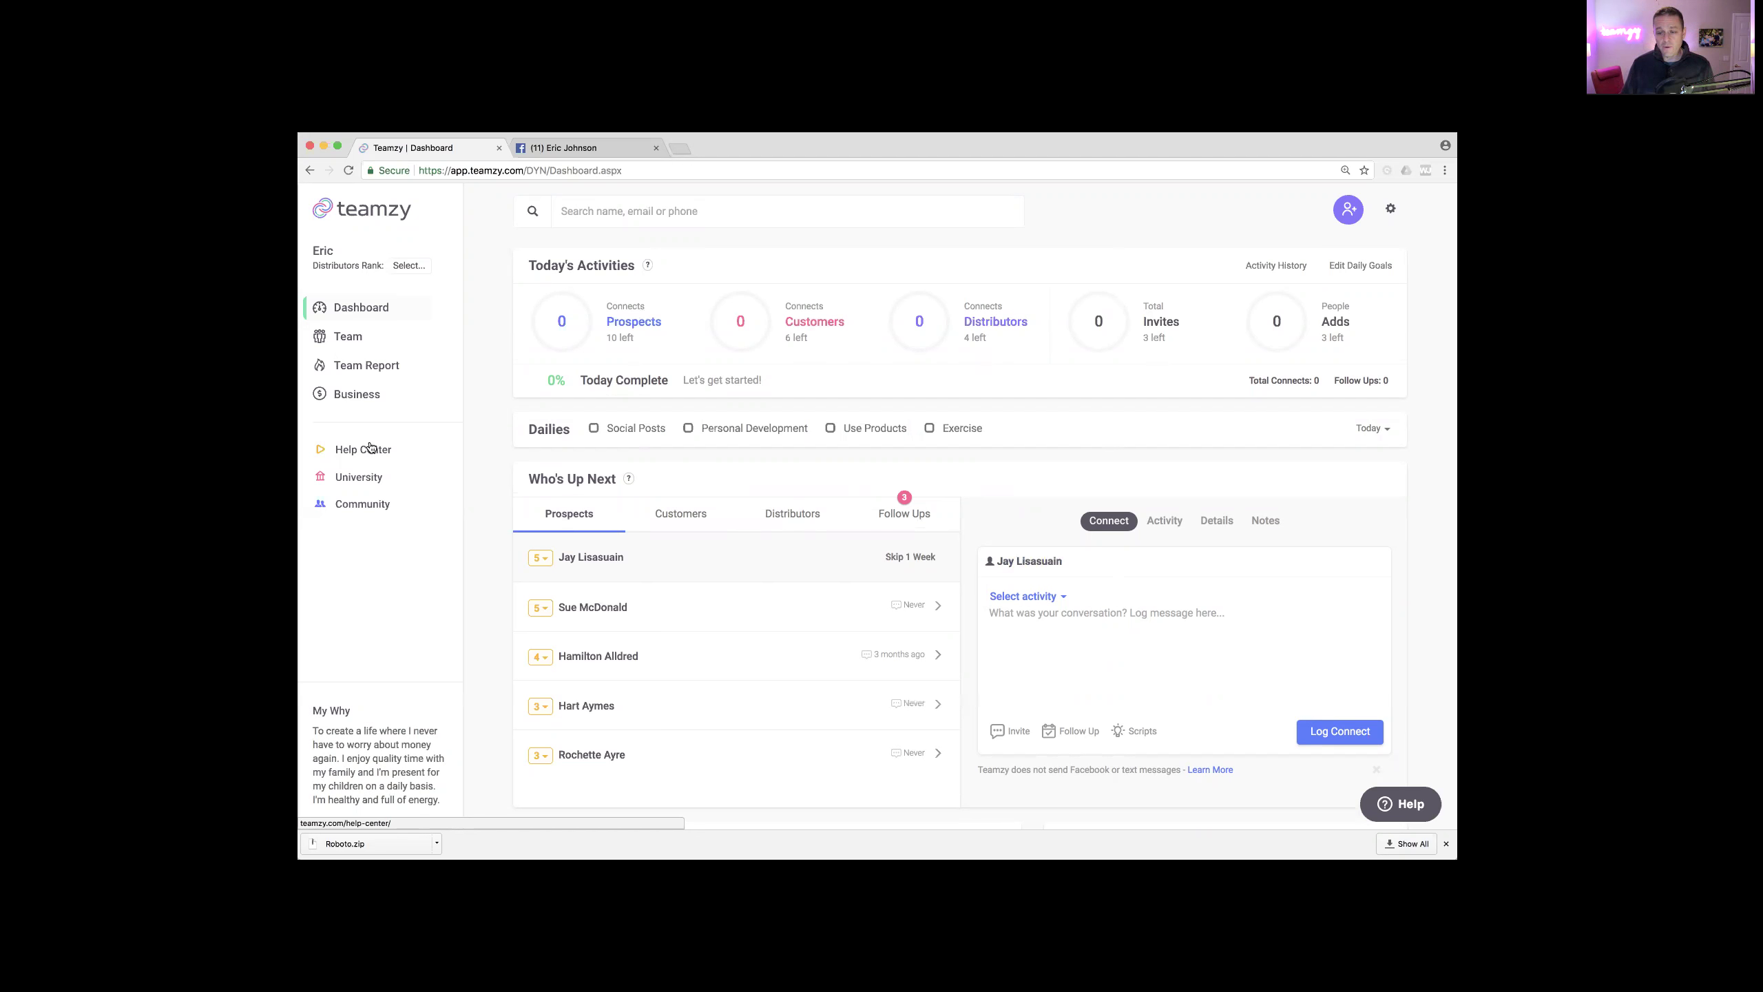
{"action": "left_click", "coordinate": [1397, 806]}
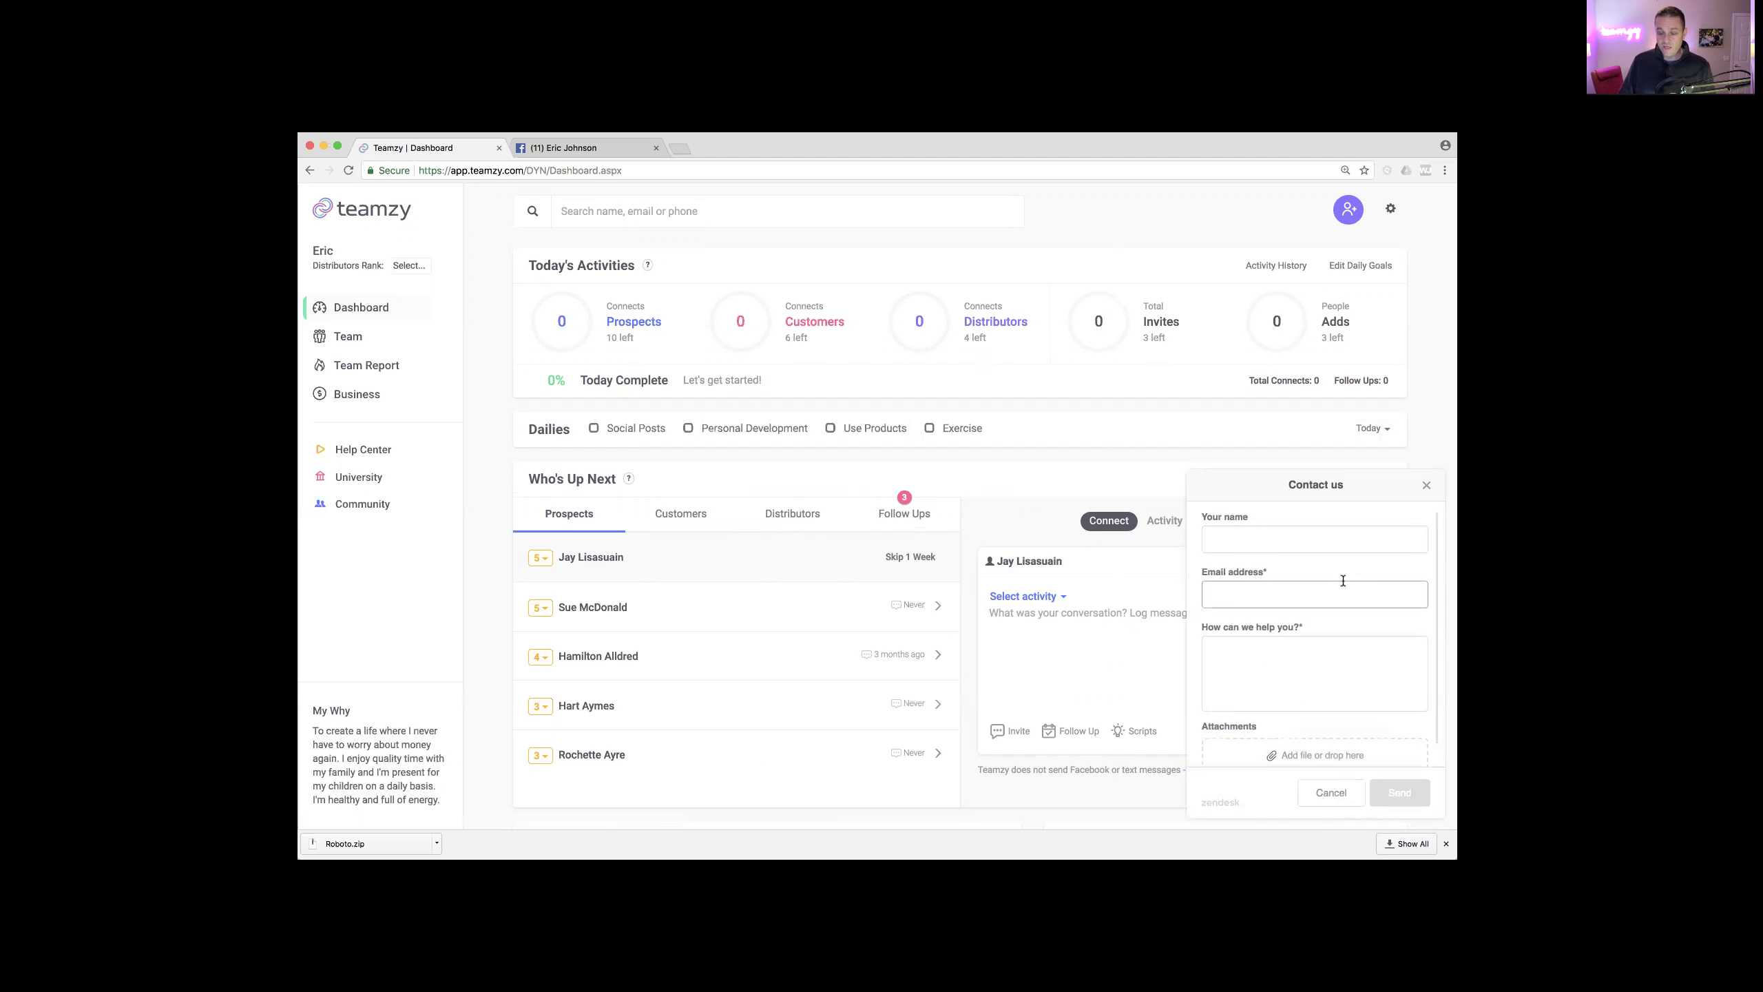
{"action": "left_click", "coordinate": [1426, 486]}
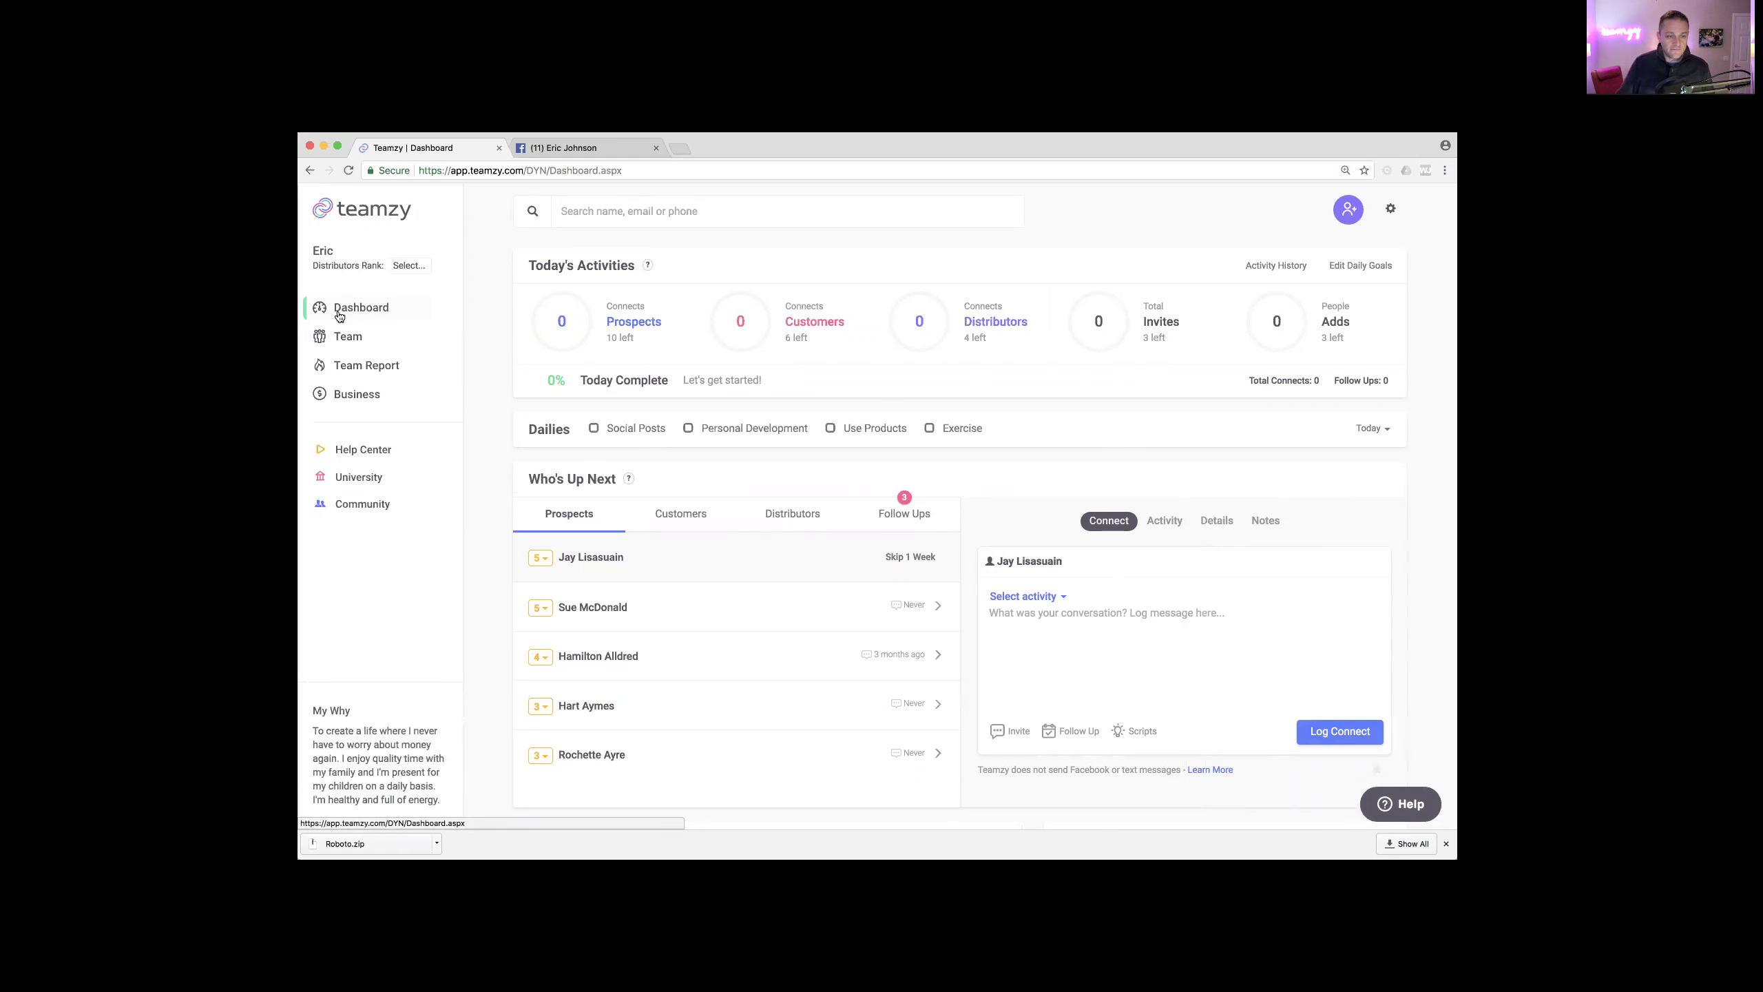
{"action": "left_click", "coordinate": [347, 336]}
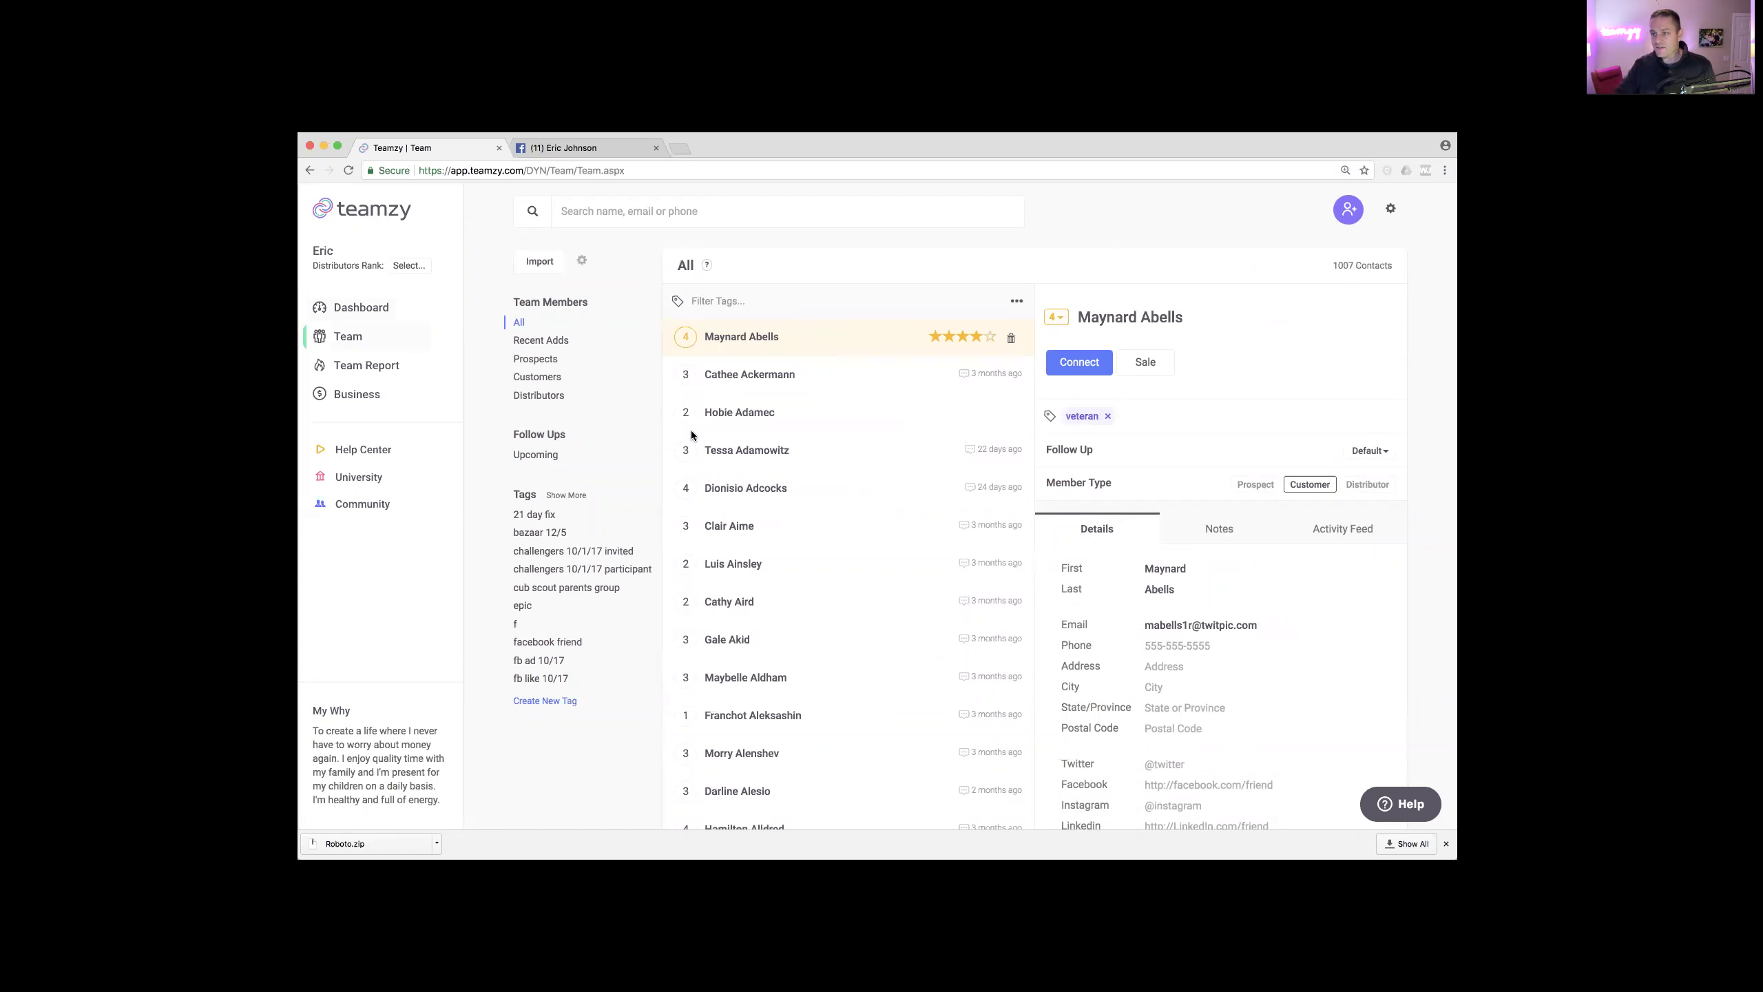
Try the Prospects, Customers, Distributors and Recent Adds filters on the Team page, then settle on the 952 Prospects
{"action": "scroll", "coordinate": [796, 563], "scroll_direction": "down", "scroll_amount": 10}
{"action": "scroll", "coordinate": [813, 499], "scroll_direction": "up", "scroll_amount": 10}
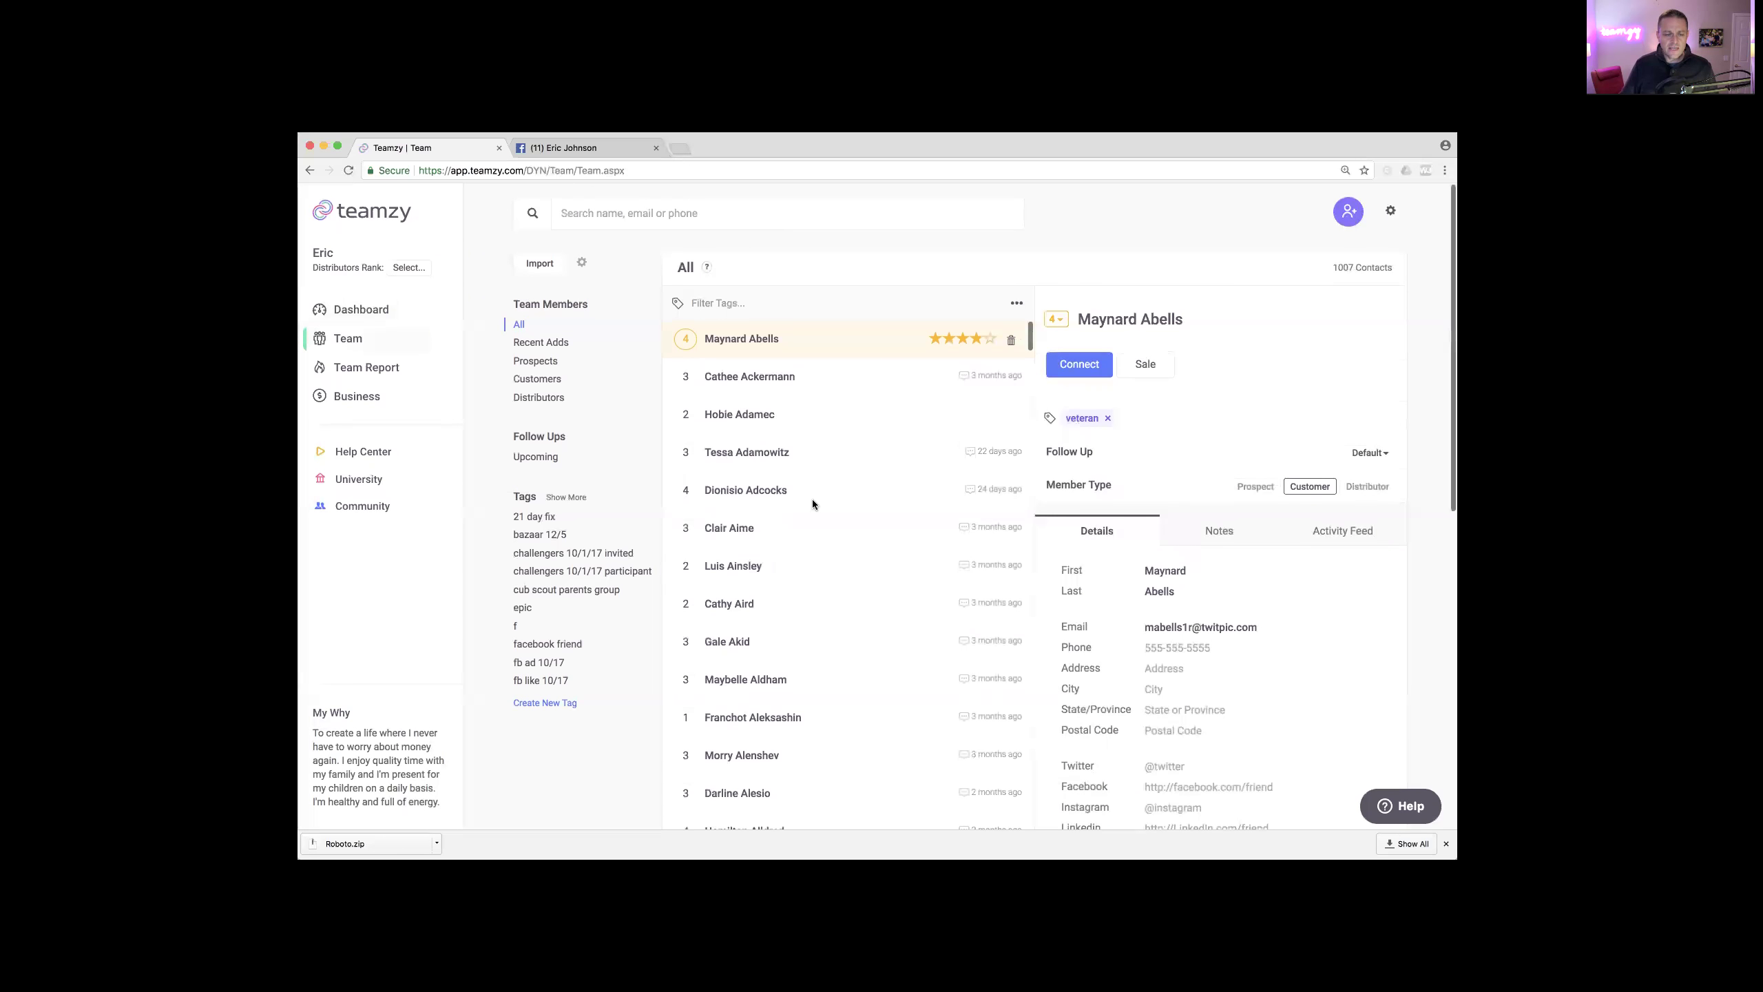
{"action": "left_click", "coordinate": [528, 359]}
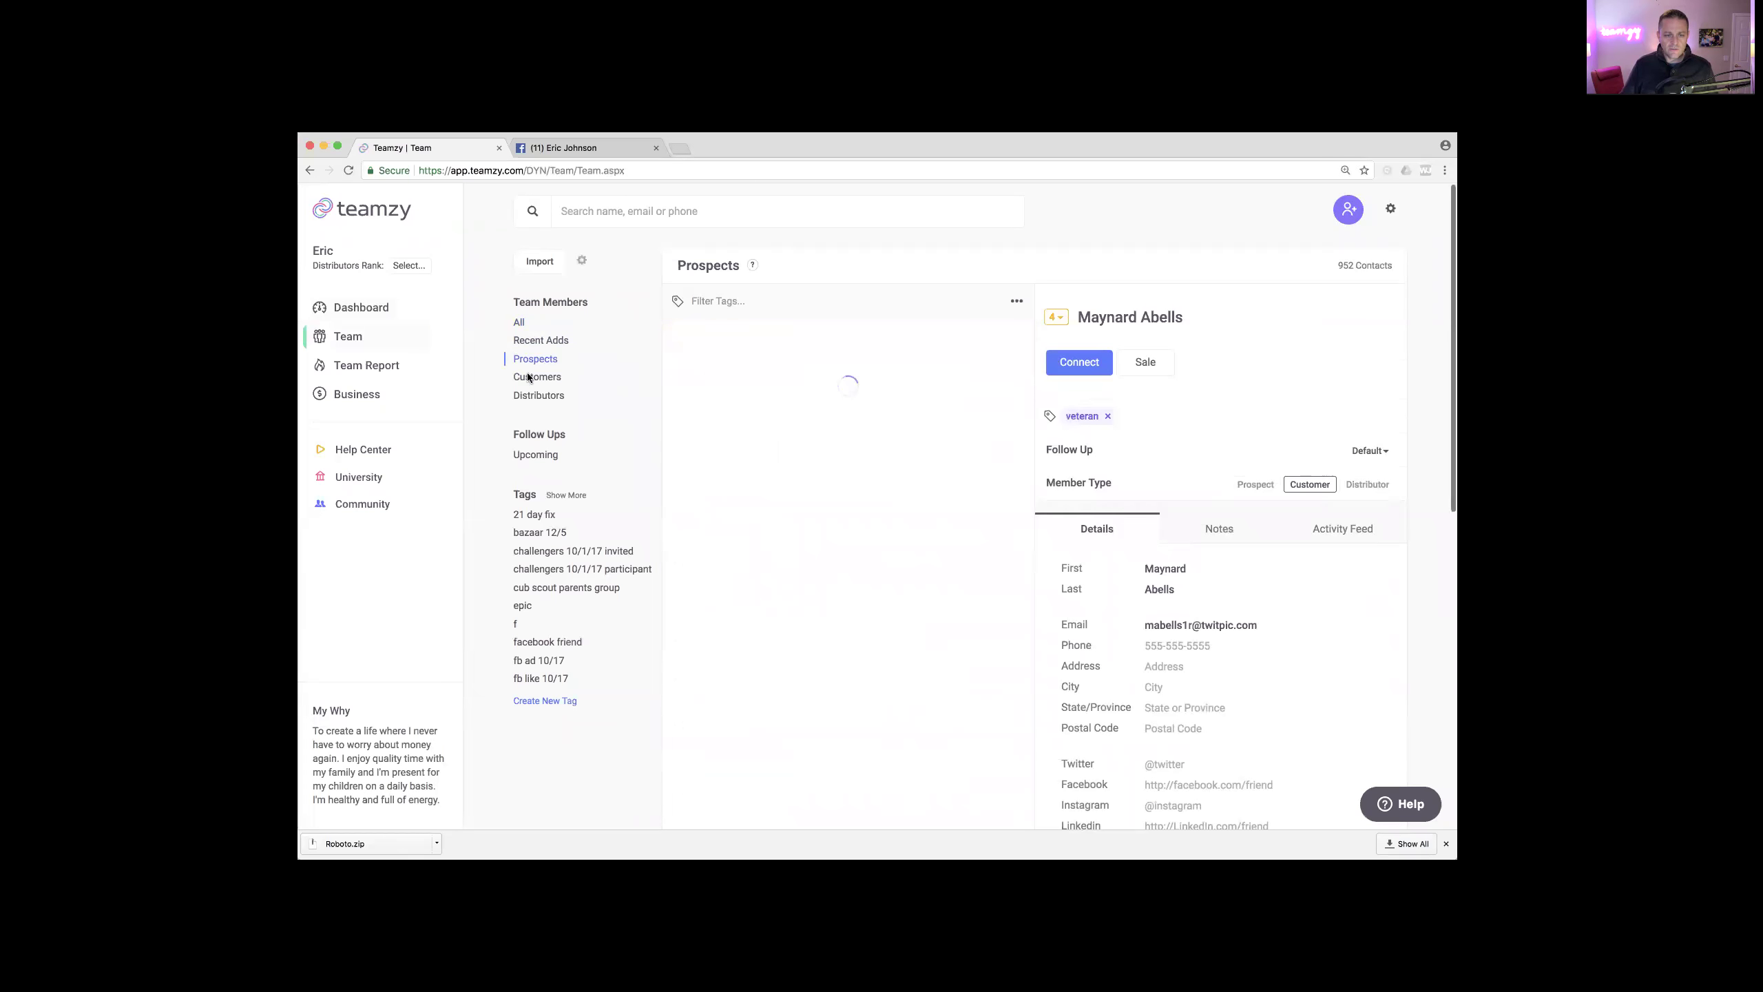
{"action": "left_click", "coordinate": [533, 377]}
{"action": "left_click", "coordinate": [545, 396]}
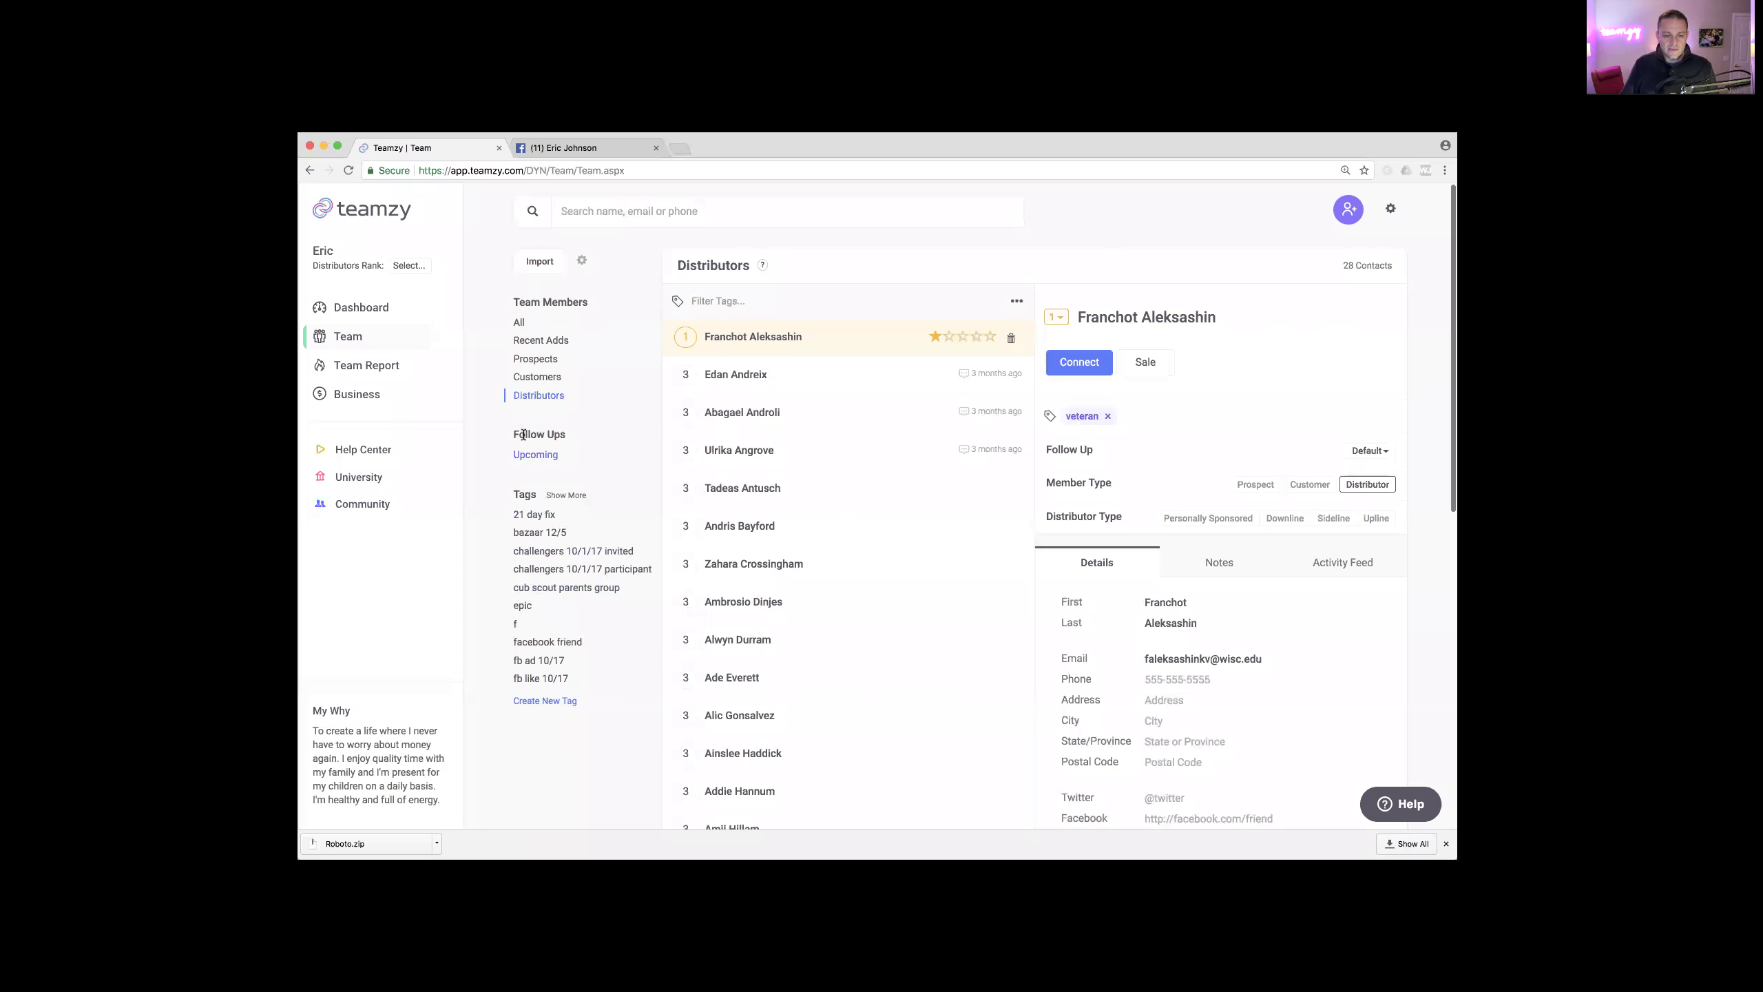
{"action": "left_click", "coordinate": [542, 342]}
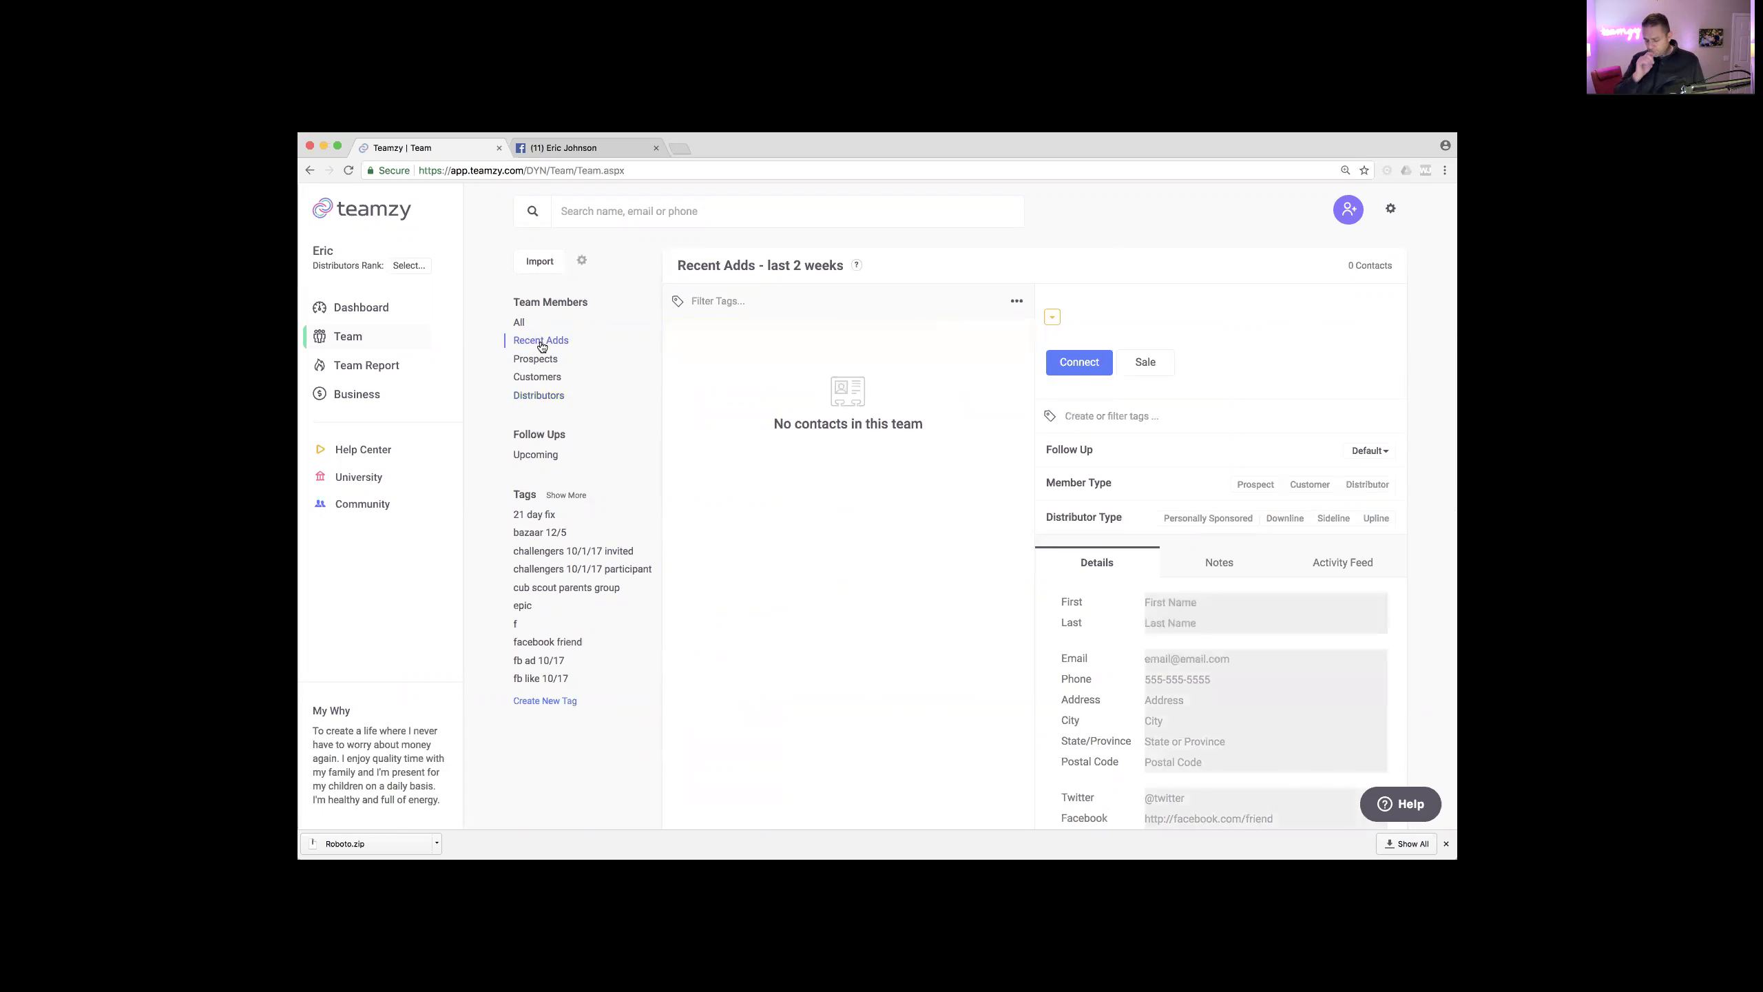
{"action": "left_click", "coordinate": [536, 361]}
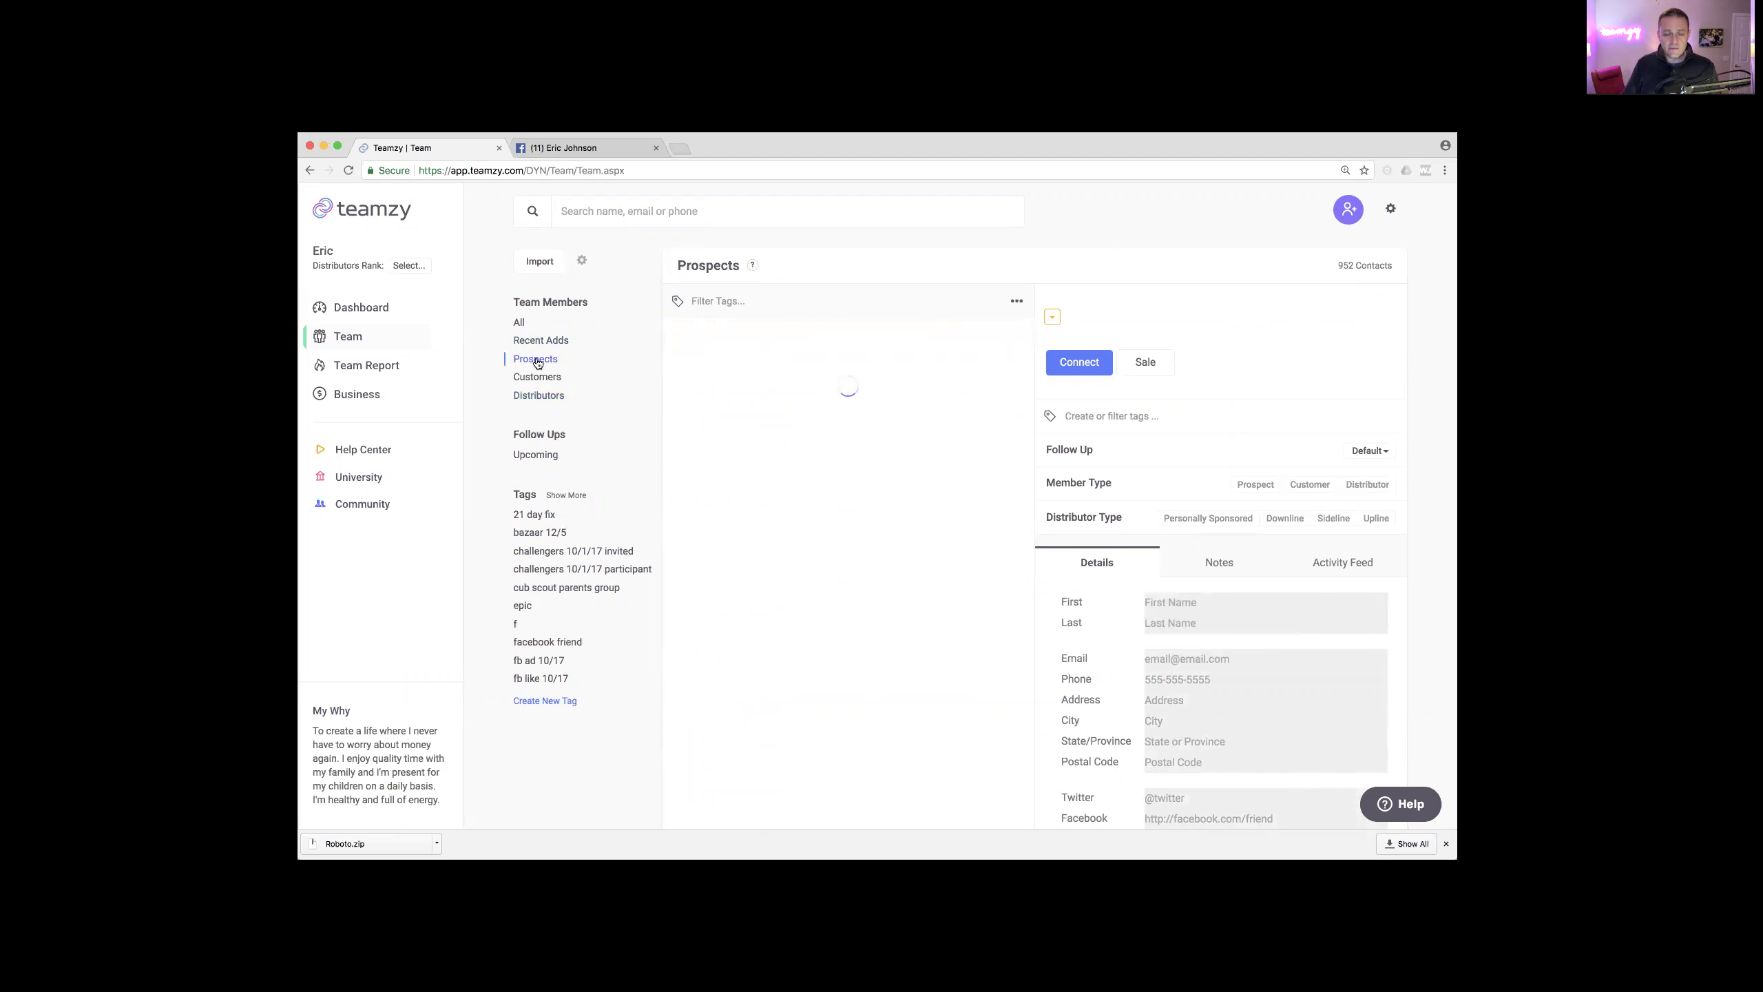
{"action": "left_click", "coordinate": [1016, 304]}
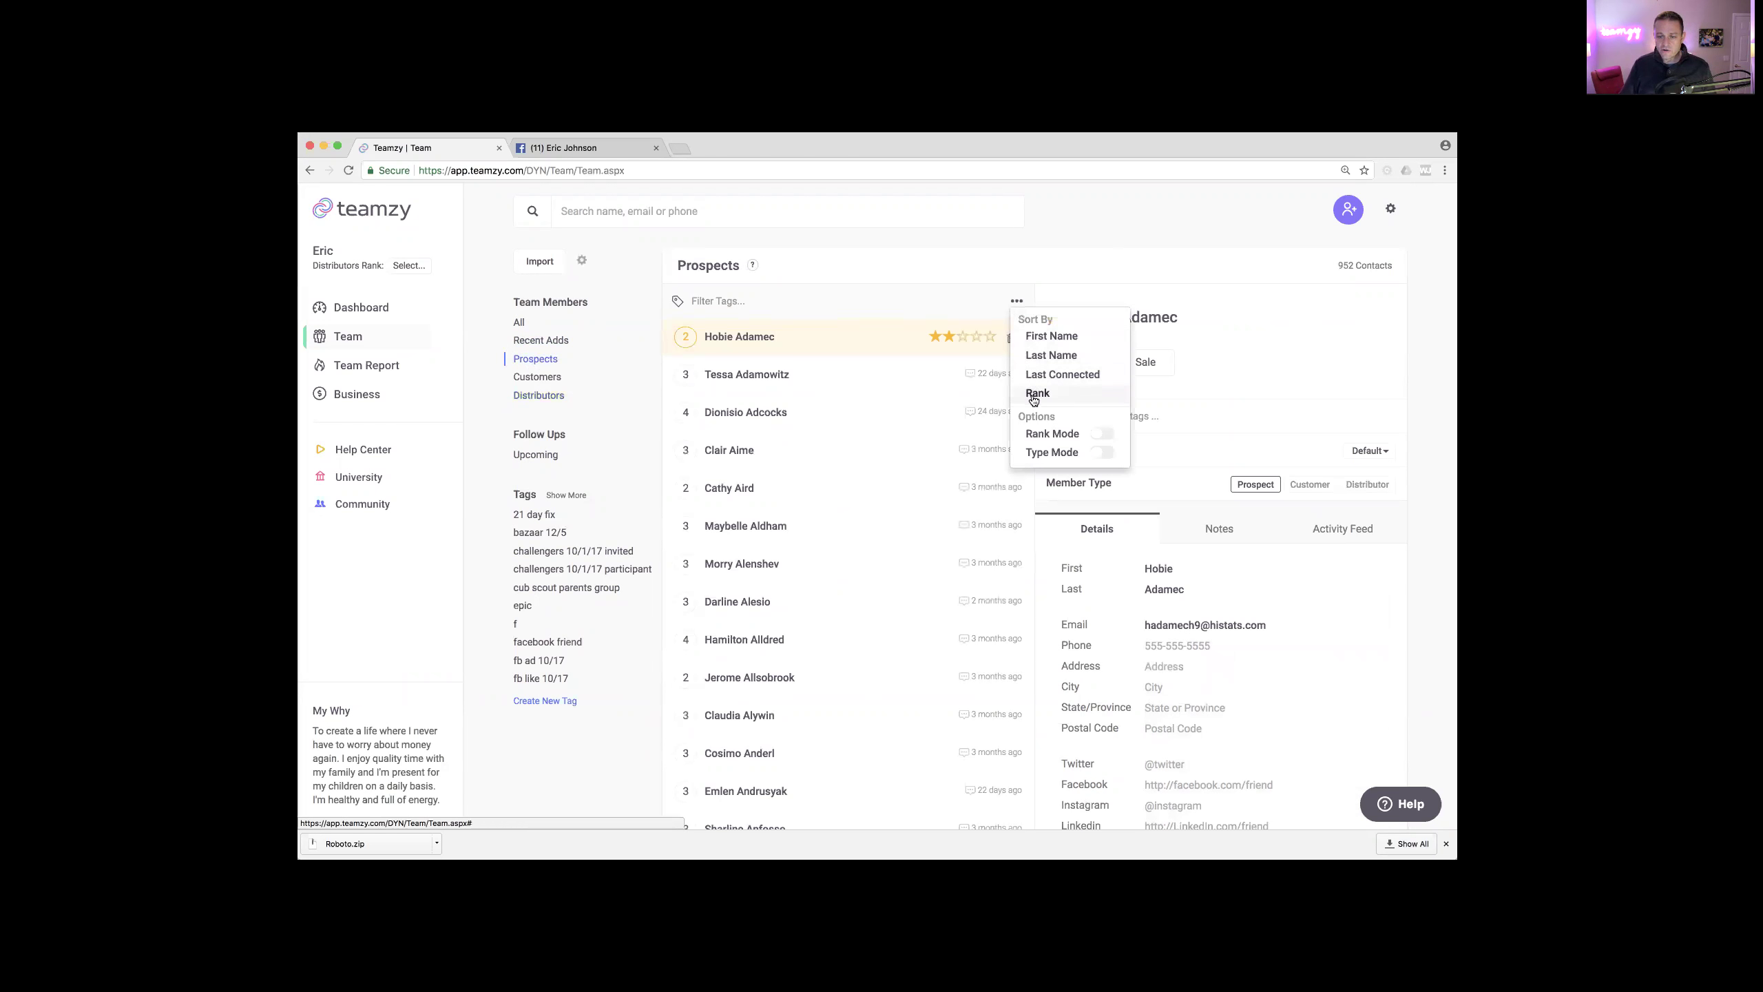
Switch on Rank Mode so every prospect shows a three-star rating, then scroll the list
{"action": "left_click", "coordinate": [1094, 442]}
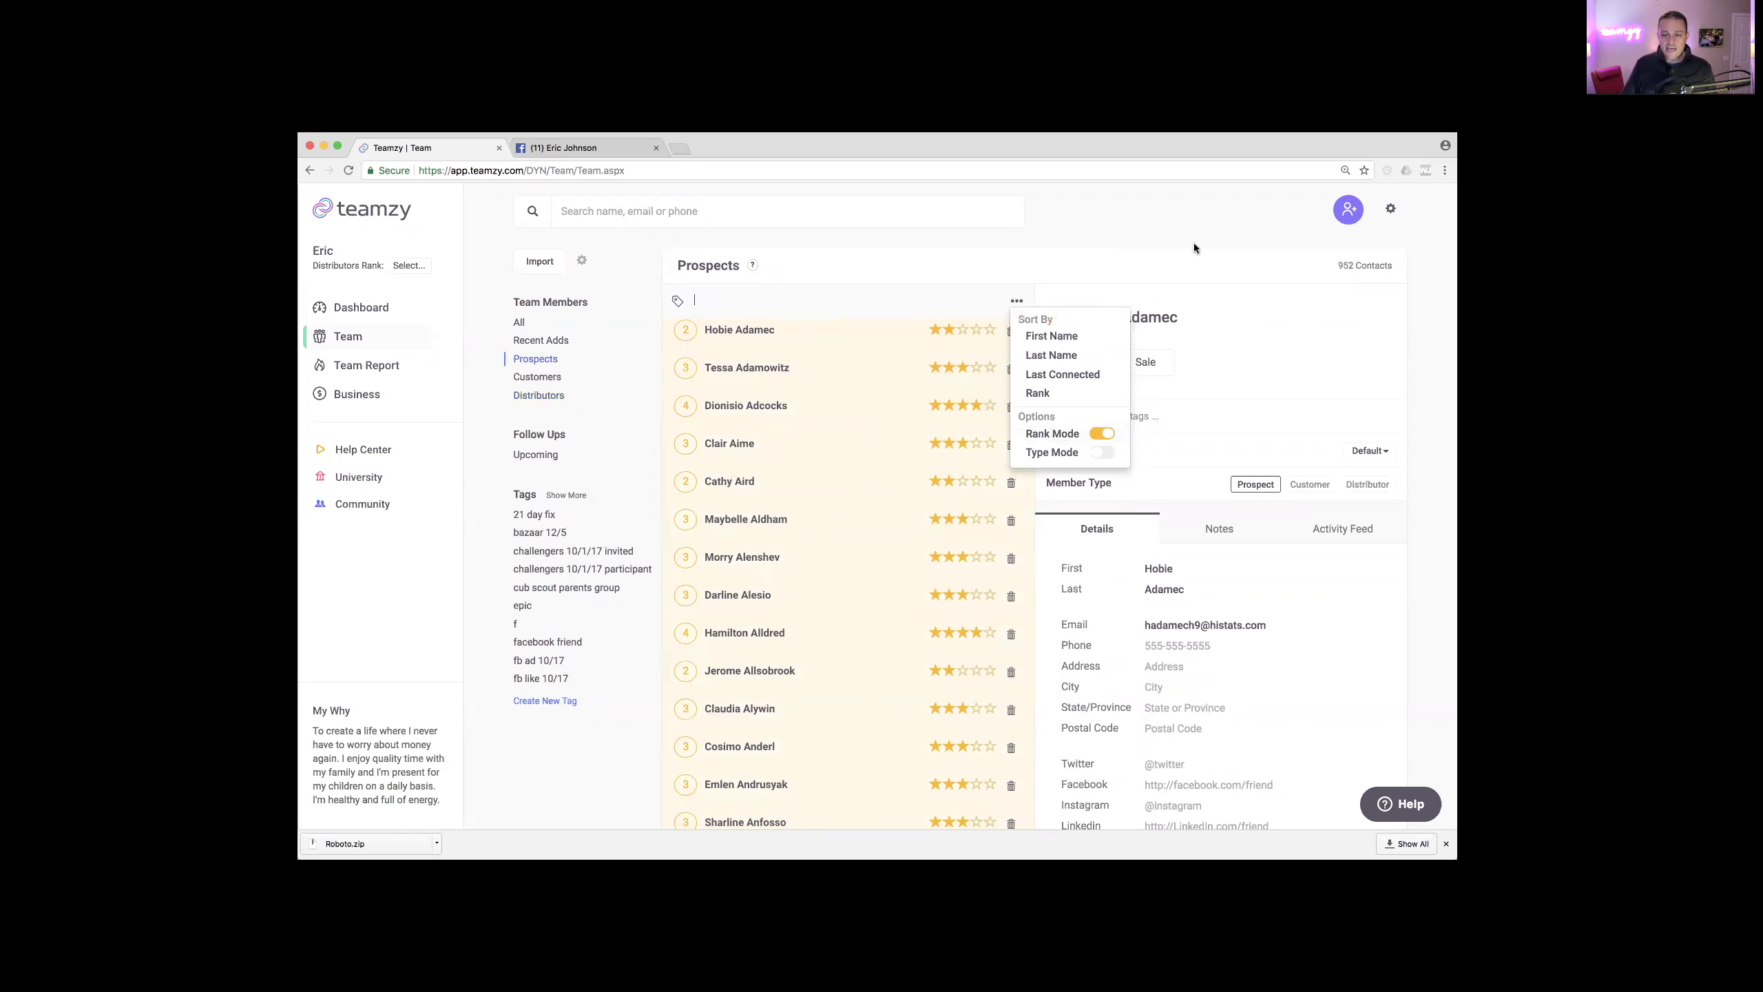
{"action": "left_click", "coordinate": [1169, 263]}
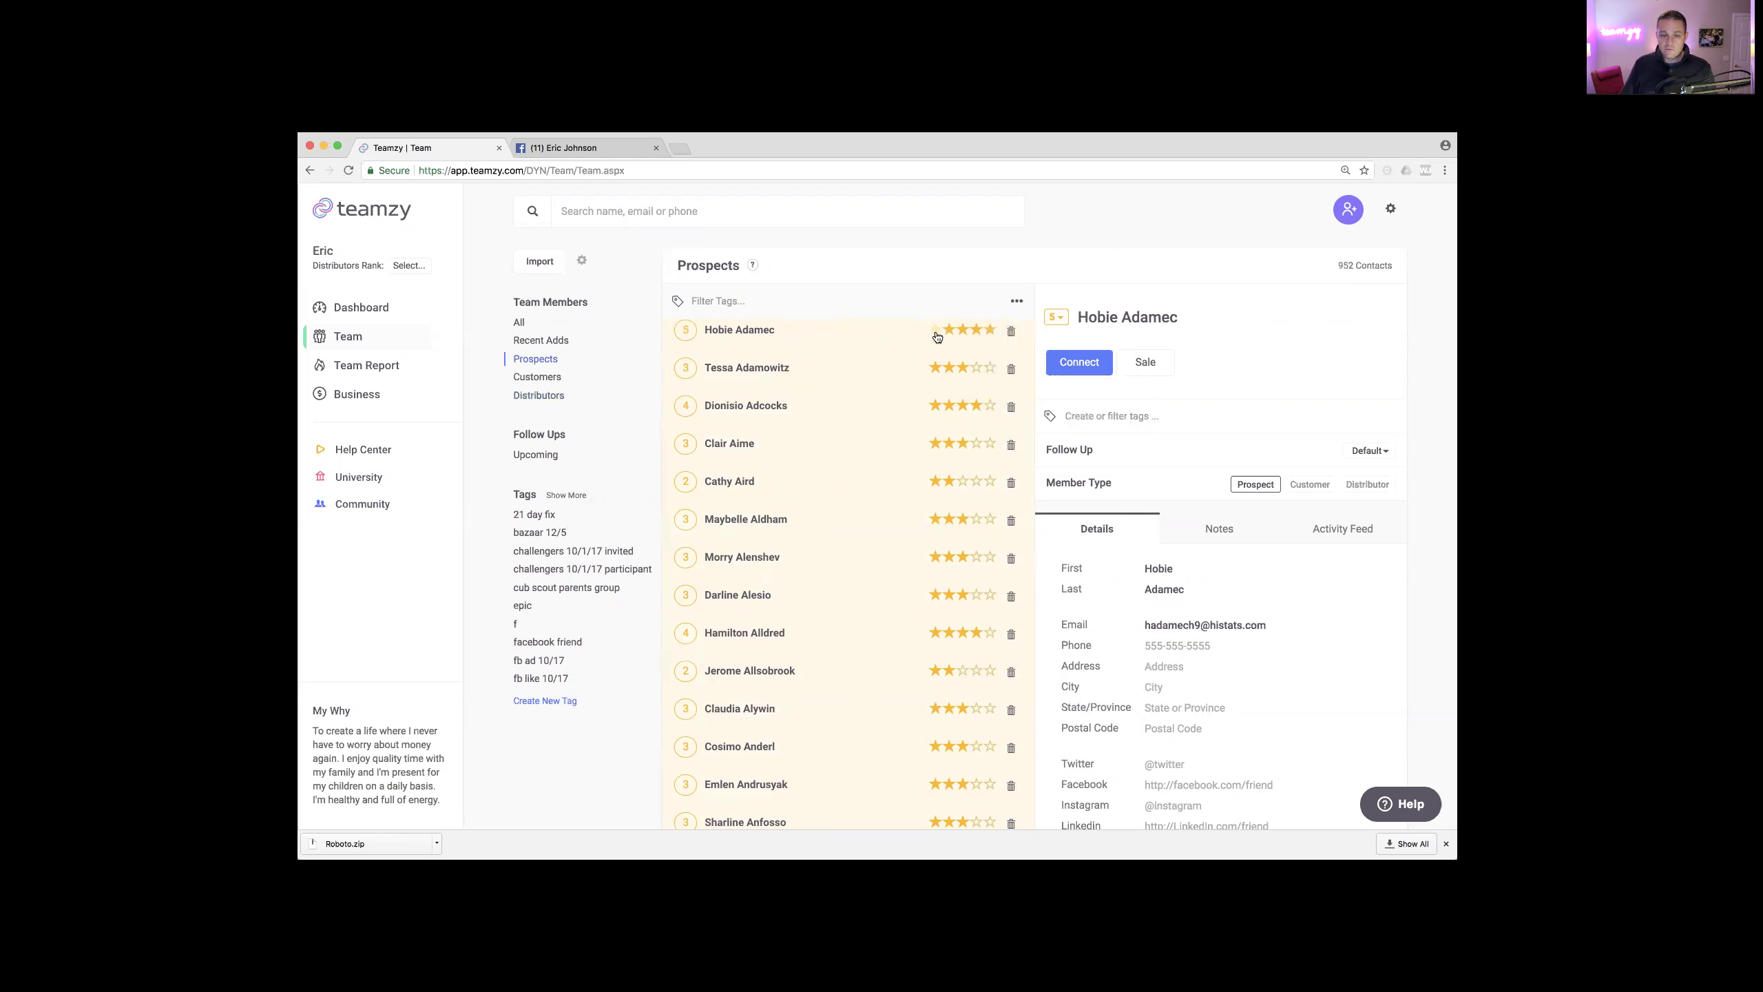
{"action": "scroll", "coordinate": [920, 442], "scroll_direction": "down", "scroll_amount": 5}
{"action": "scroll", "coordinate": [927, 488], "scroll_direction": "down", "scroll_amount": 3}
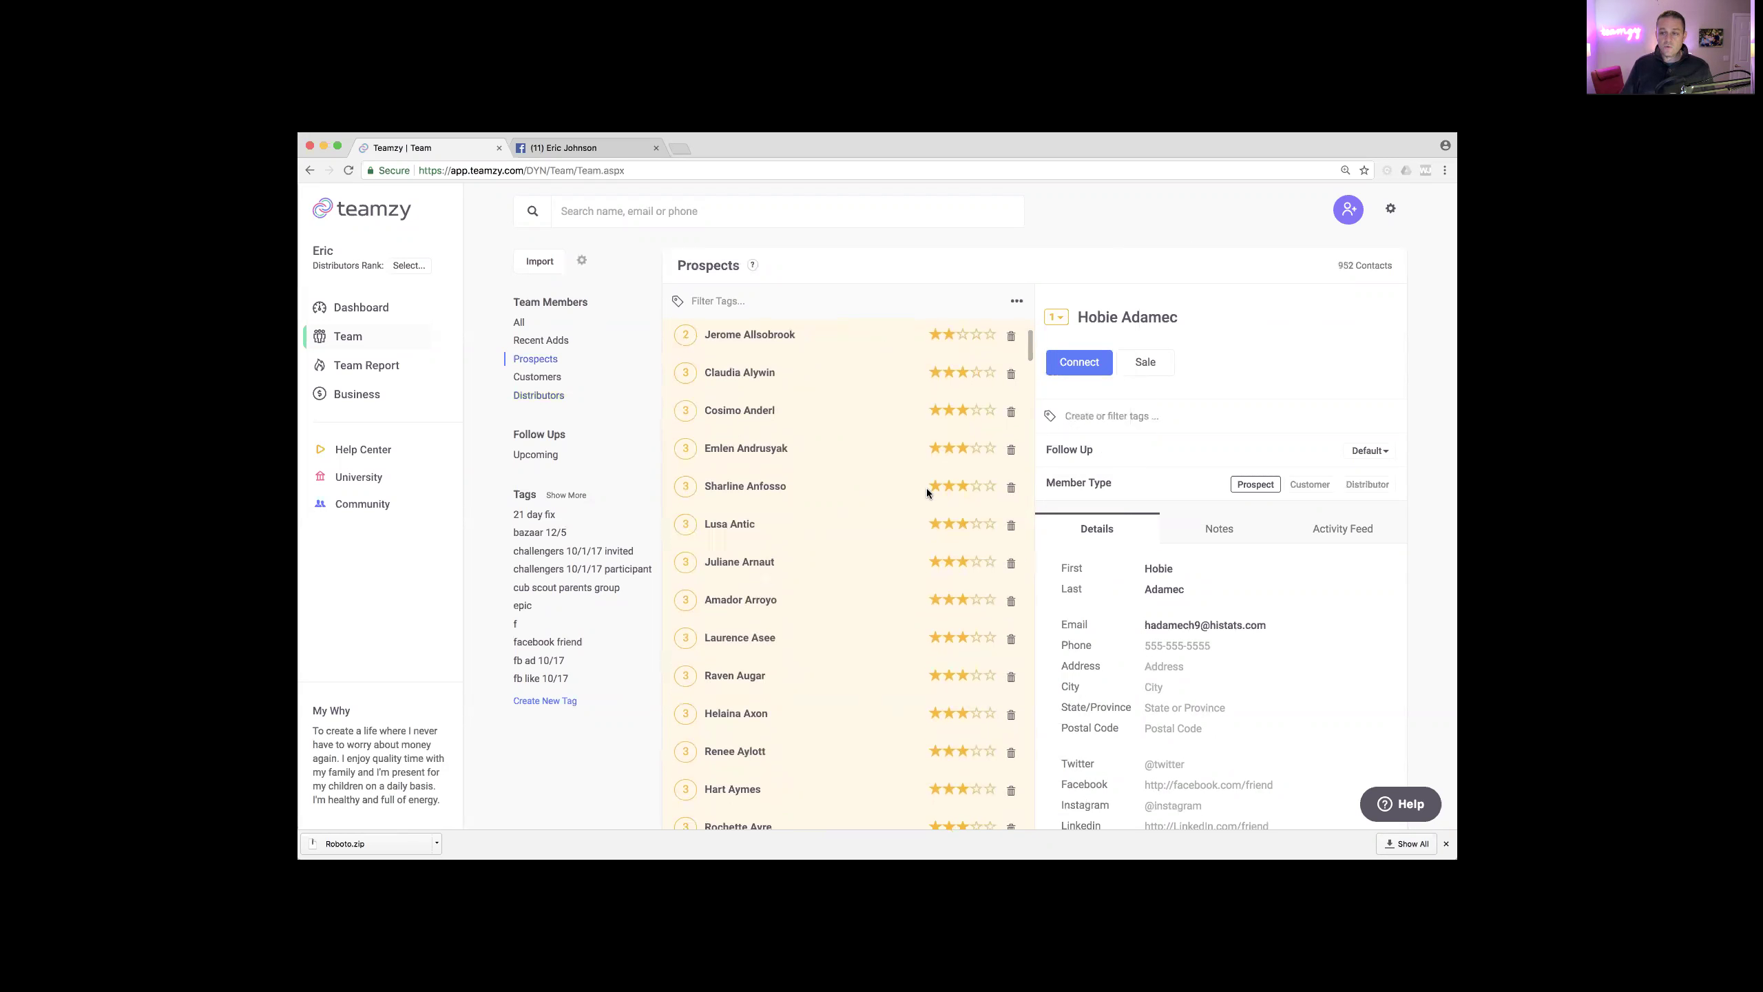
{"action": "scroll", "coordinate": [926, 493], "scroll_direction": "down", "scroll_amount": 2}
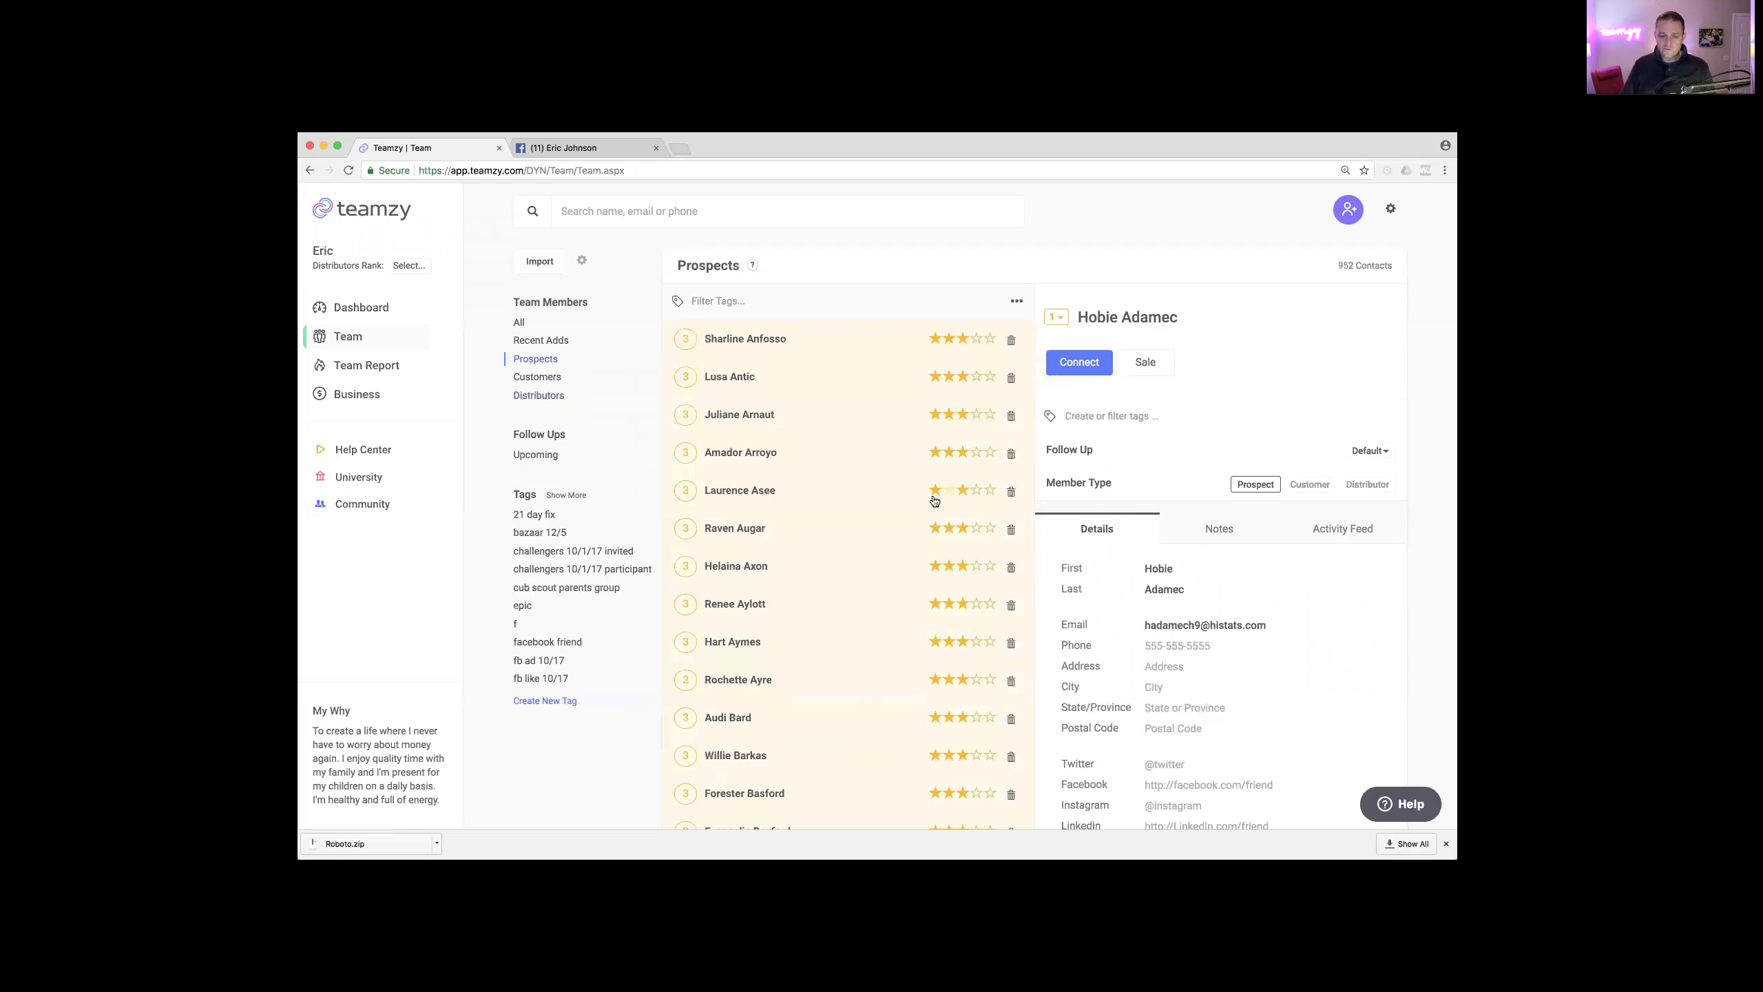
{"action": "scroll", "coordinate": [961, 560], "scroll_direction": "down", "scroll_amount": 2}
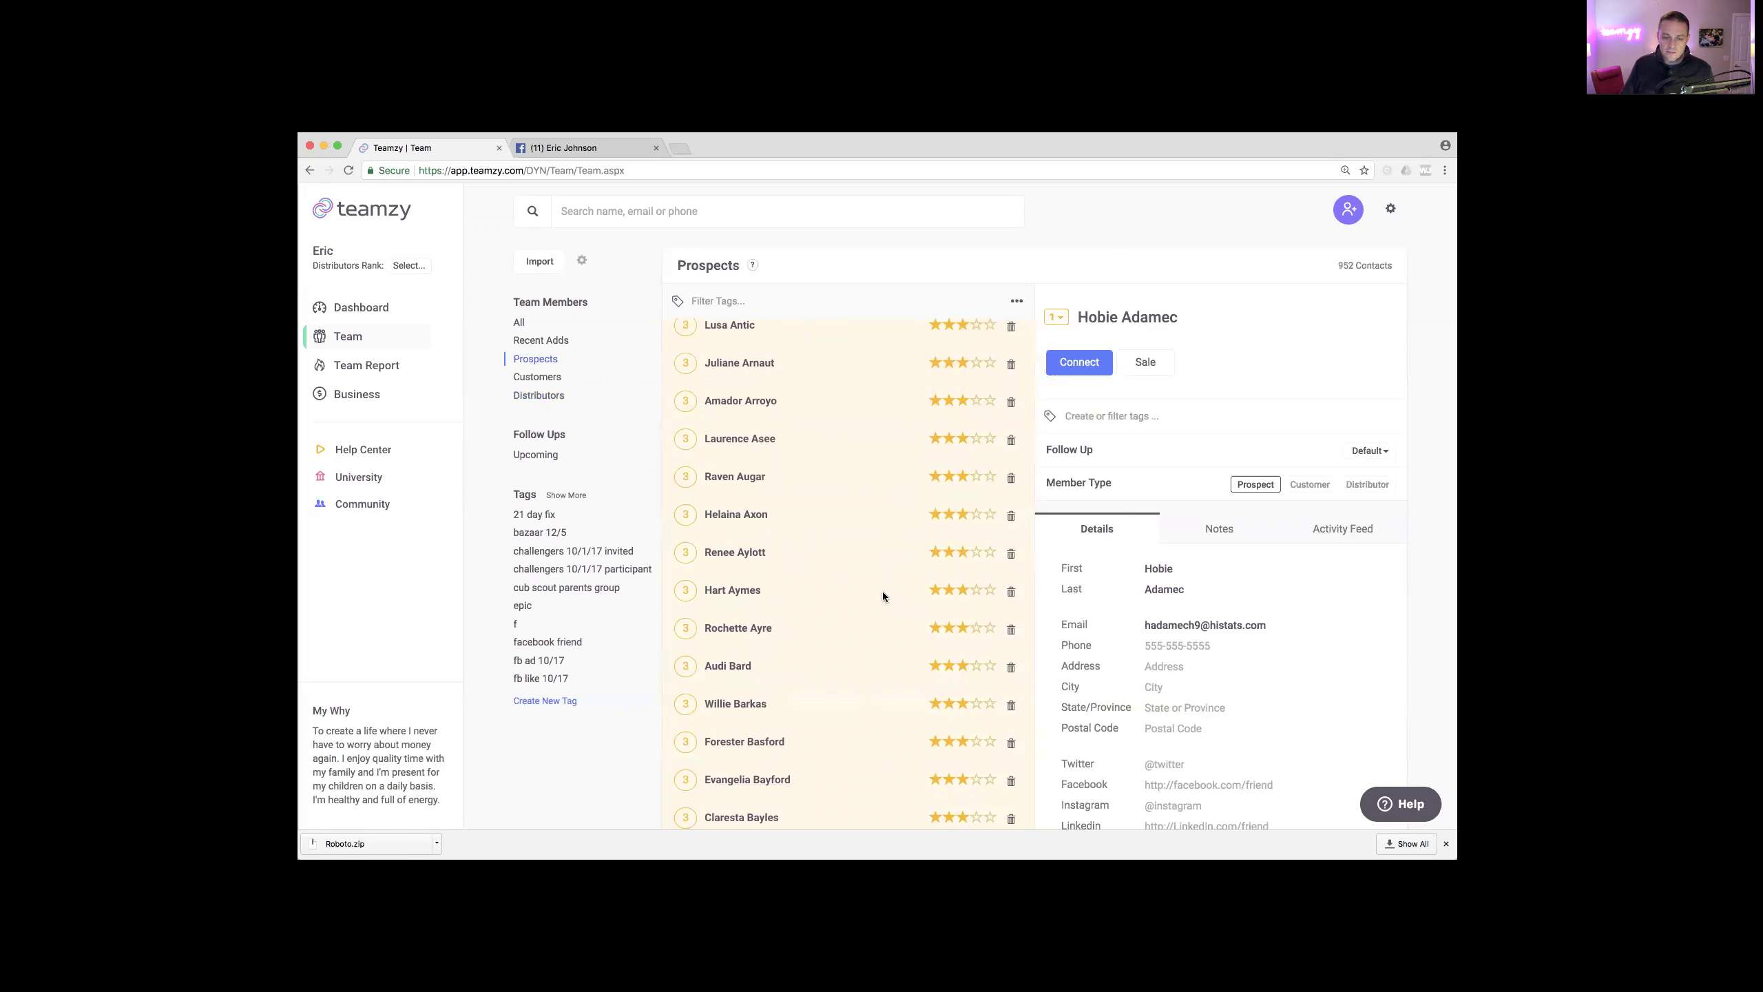
{"action": "scroll", "coordinate": [883, 596], "scroll_direction": "down", "scroll_amount": 2}
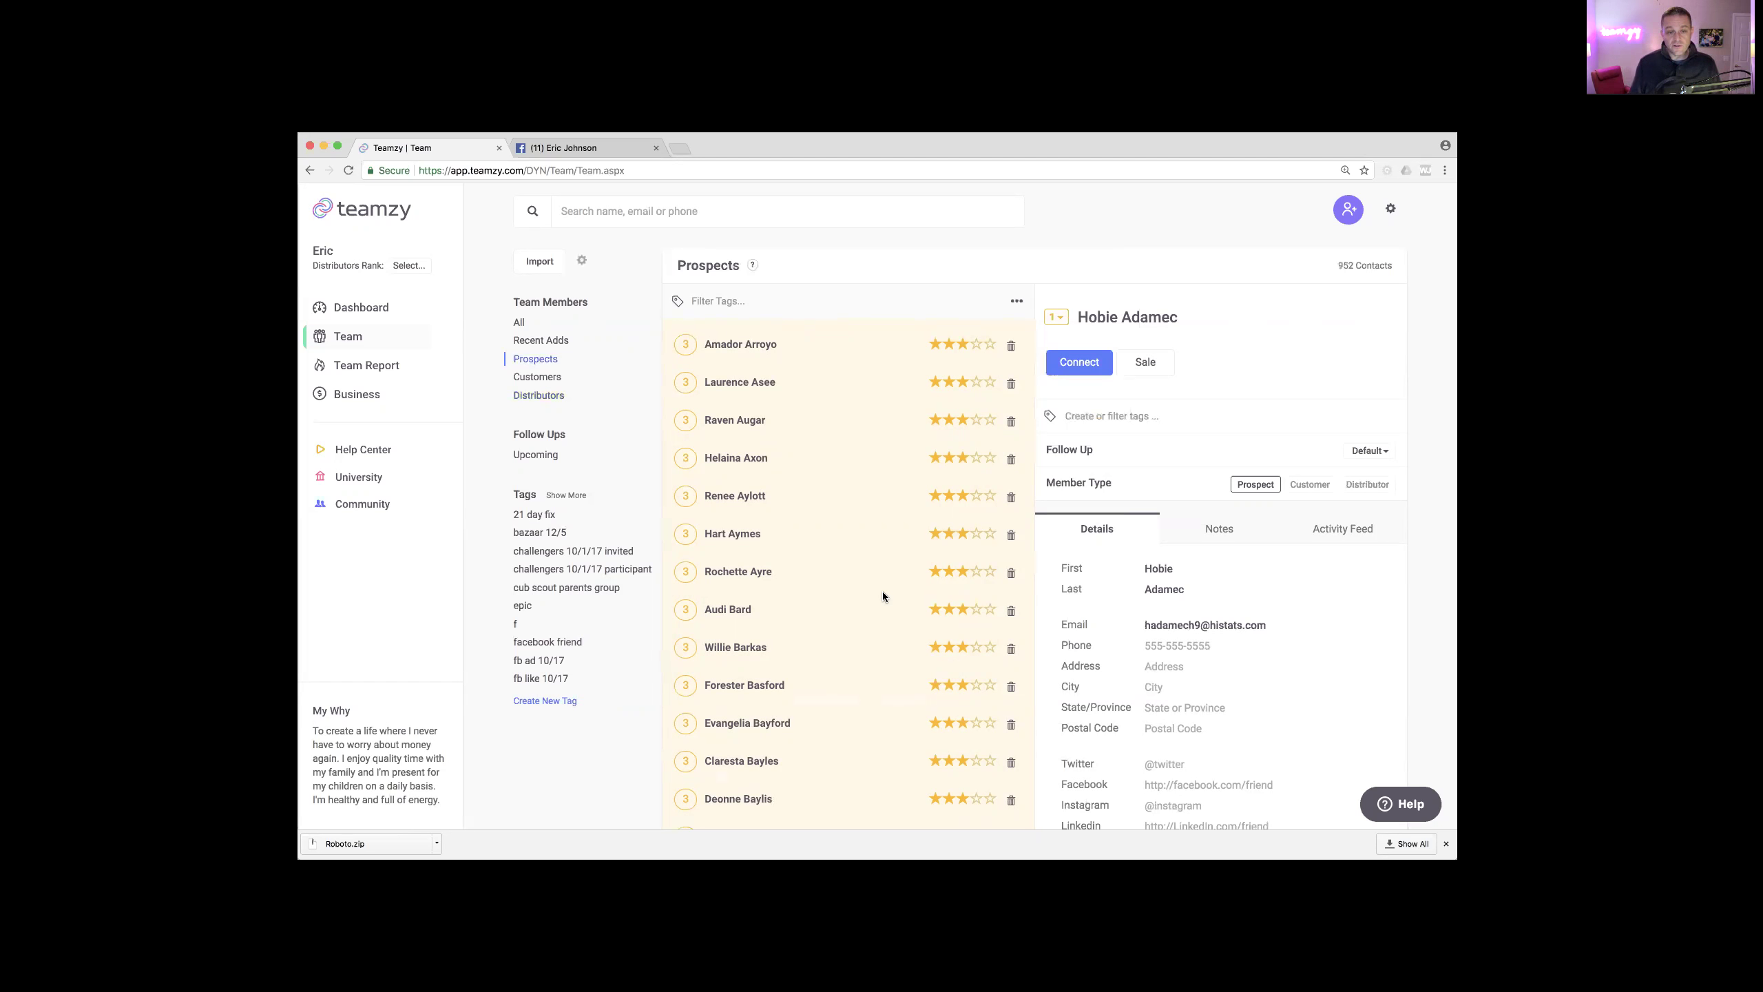
Read the Ranking & Connecting explanation of star ranks, close it, and return to the Dashboard
{"action": "left_click", "coordinate": [752, 267]}
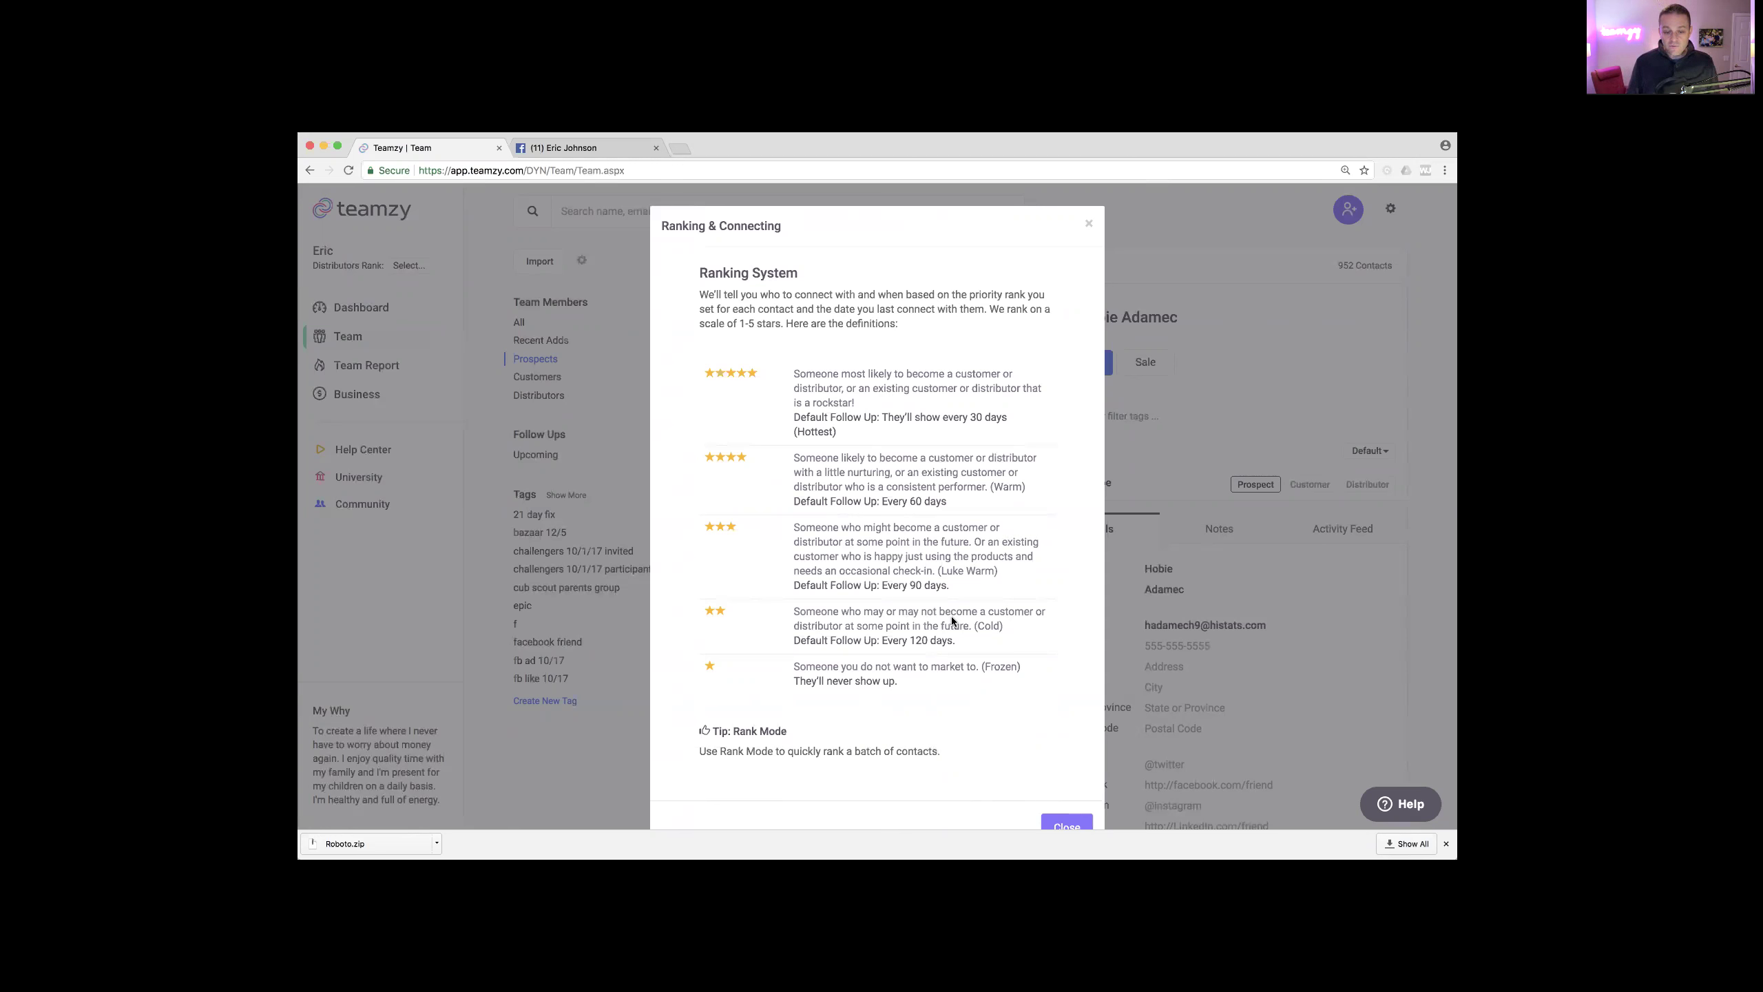
{"action": "scroll", "coordinate": [953, 620], "scroll_direction": "down", "scroll_amount": 2}
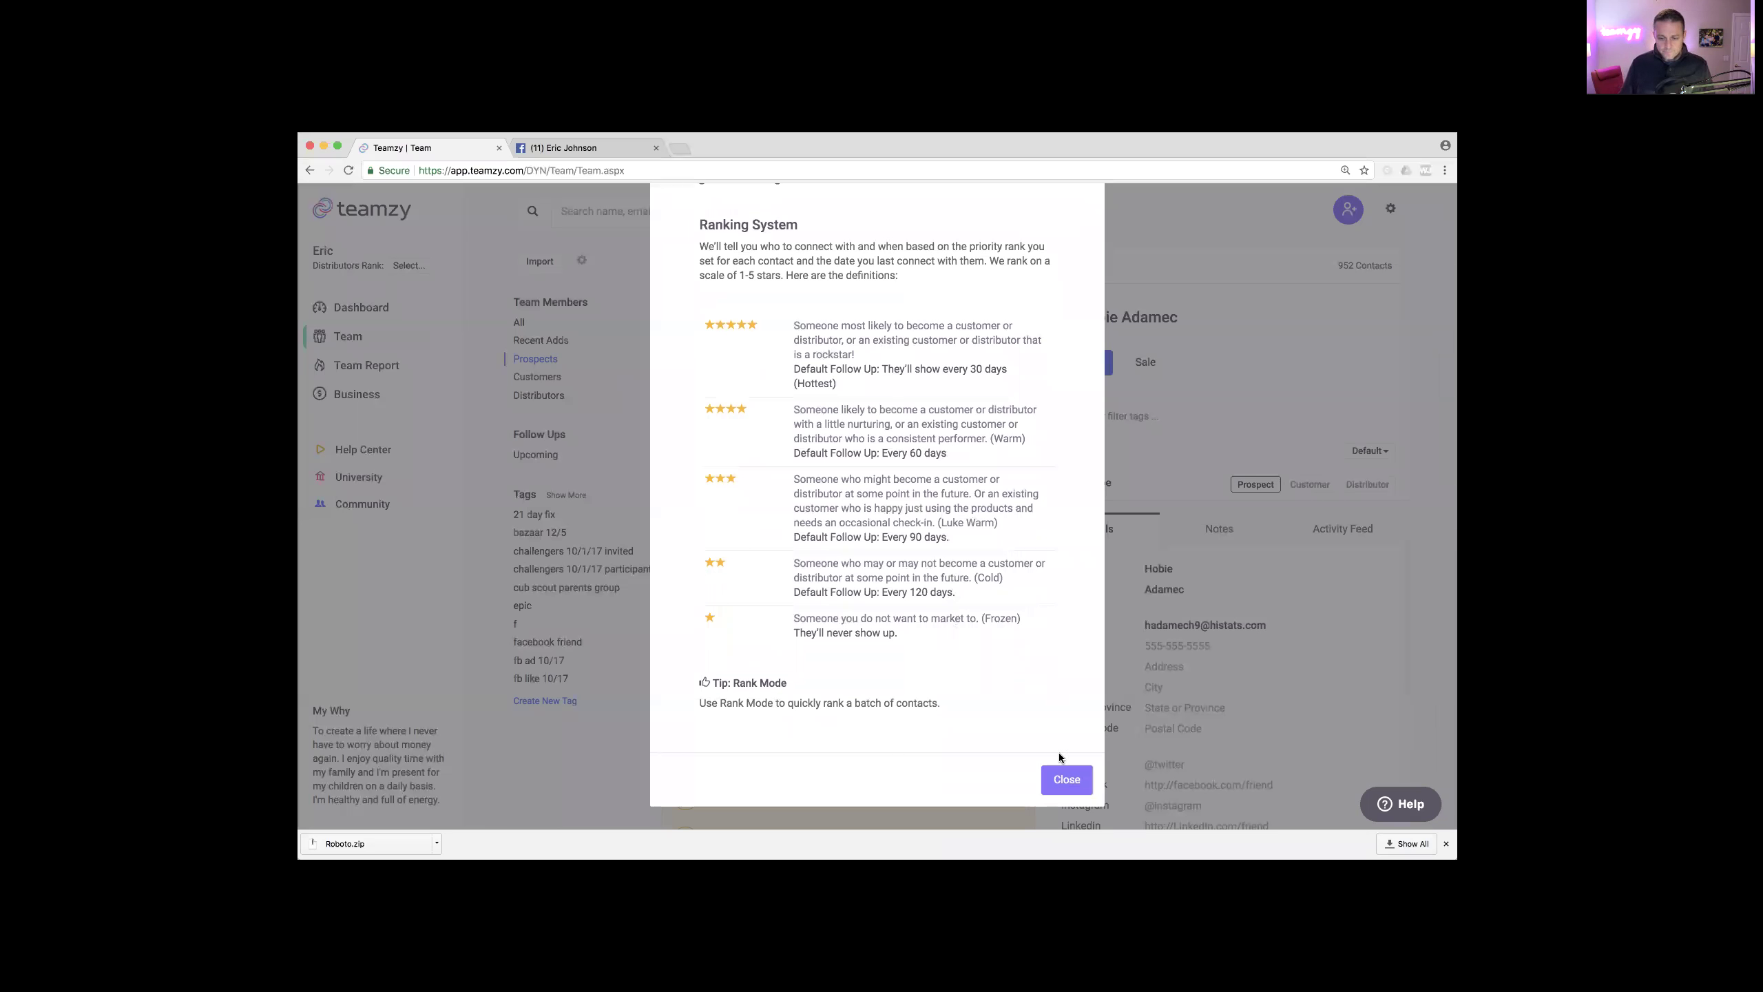
{"action": "left_click", "coordinate": [1062, 780]}
{"action": "left_click", "coordinate": [360, 308]}
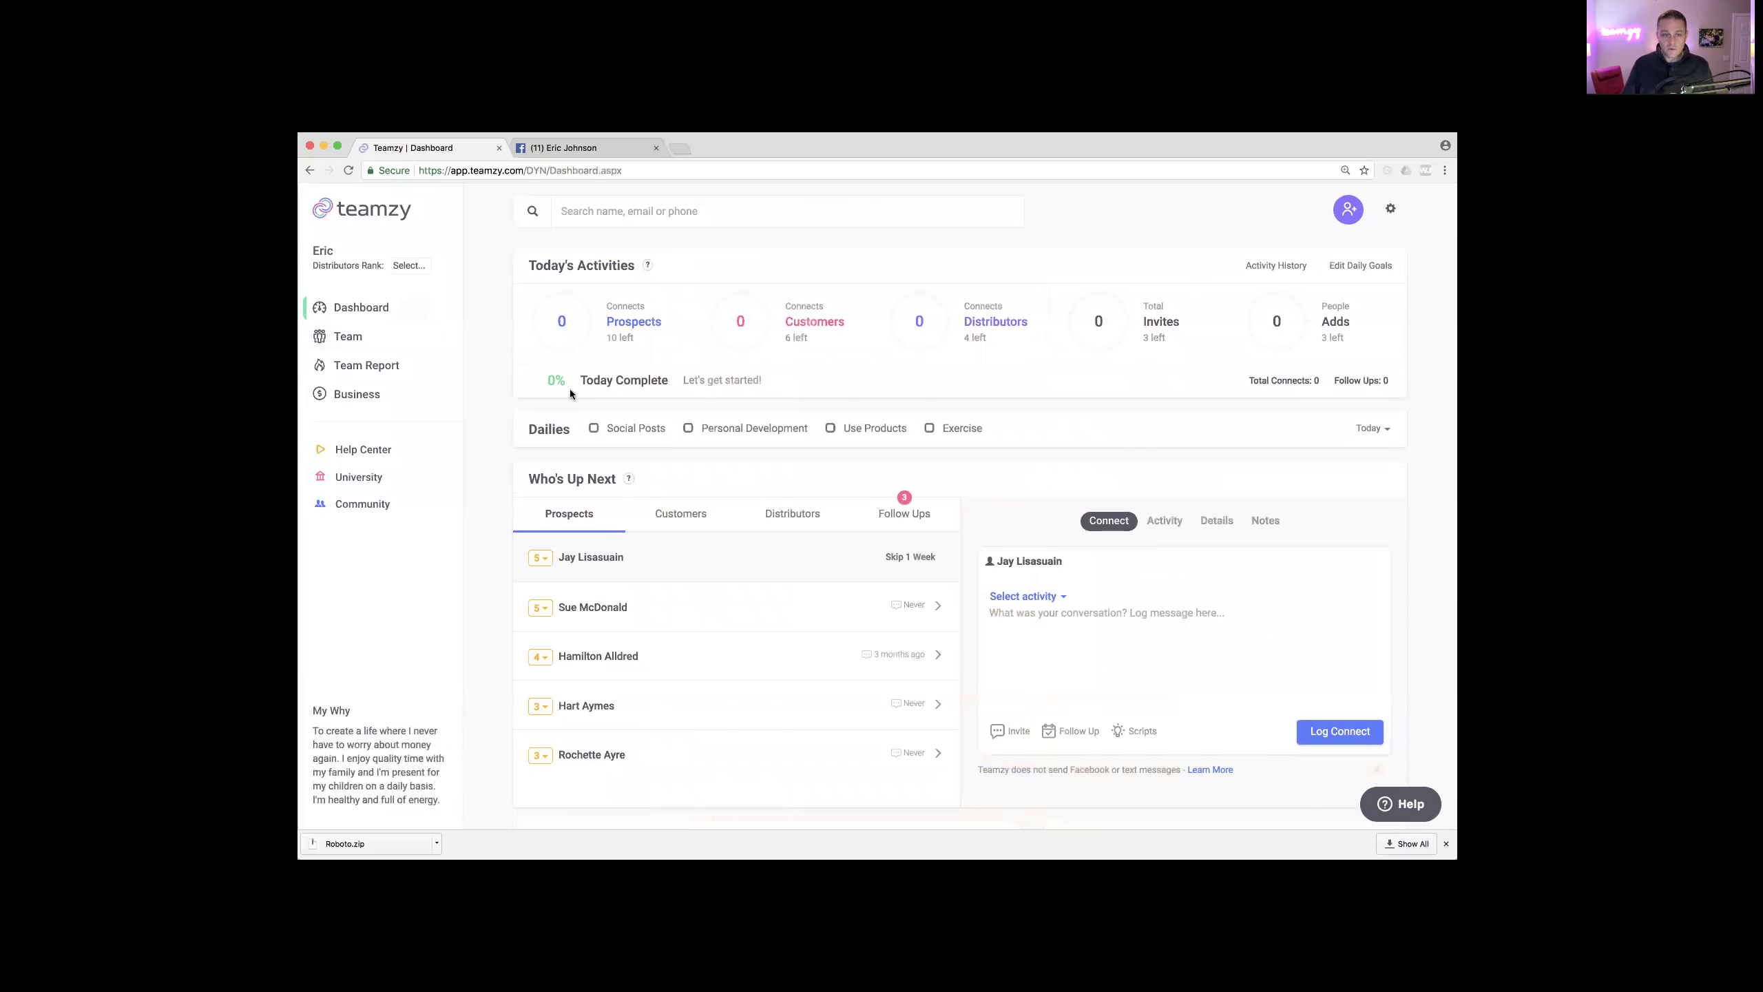
{"action": "mouse_move", "coordinate": [815, 359]}
{"action": "left_click", "coordinate": [1336, 221]}
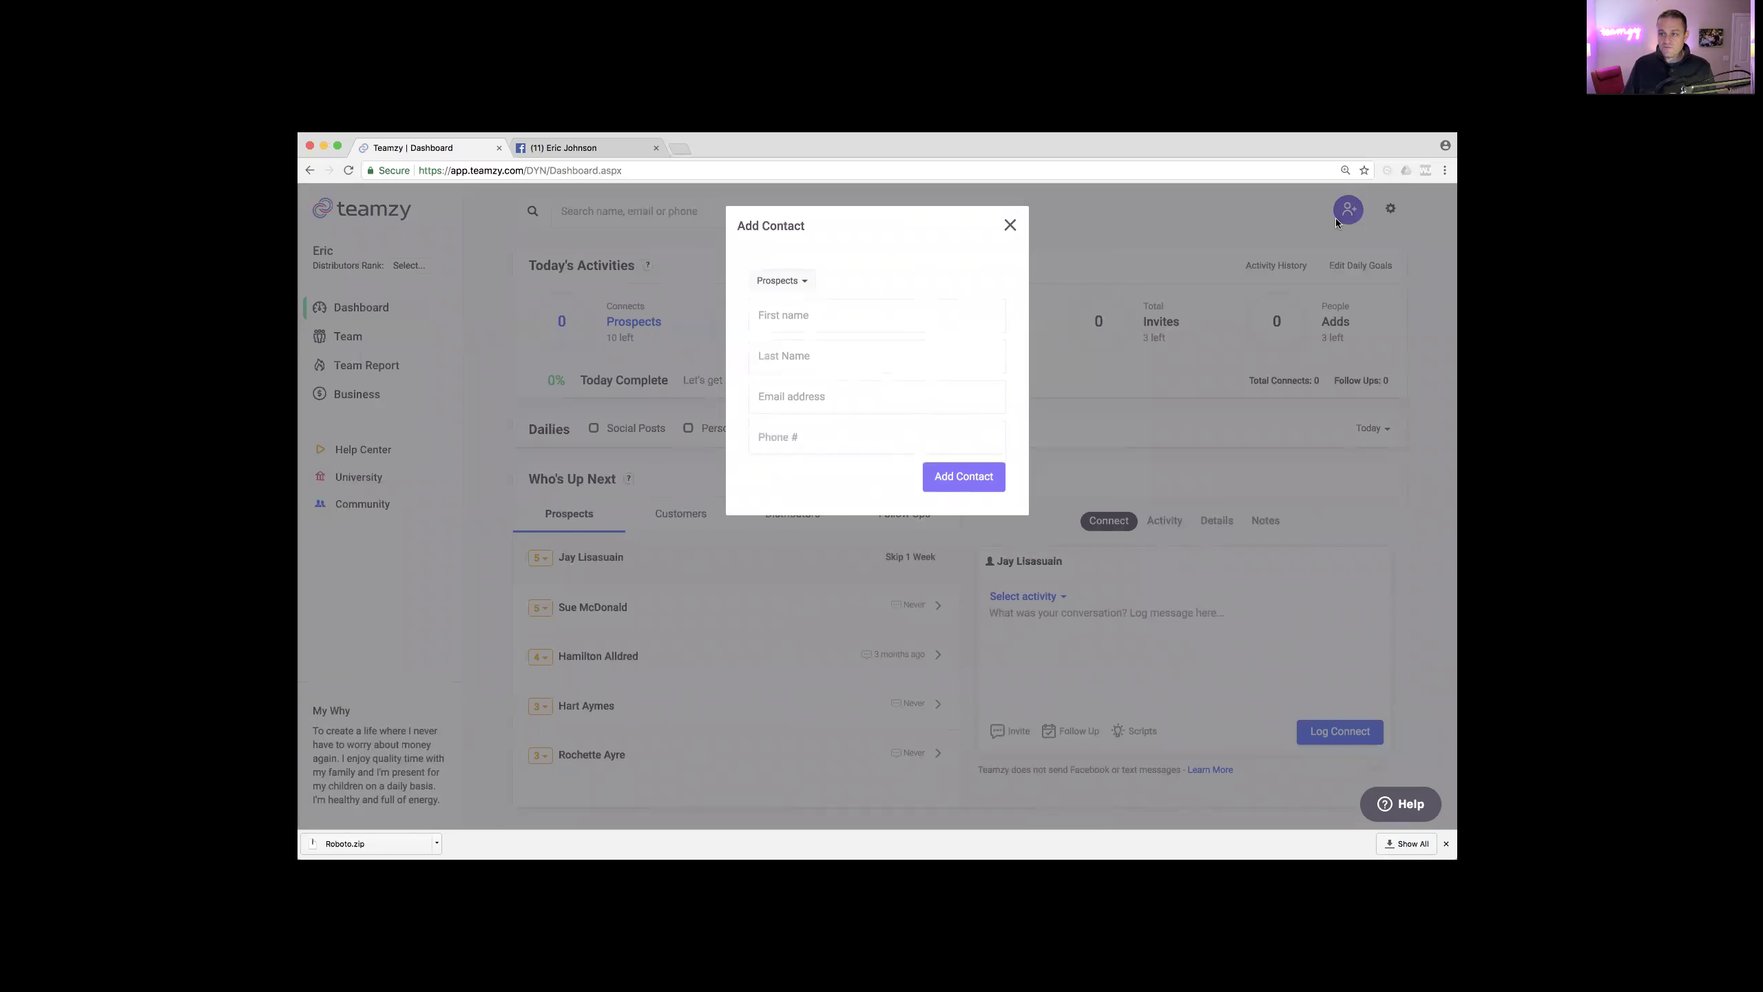
{"action": "left_click", "coordinate": [1008, 227]}
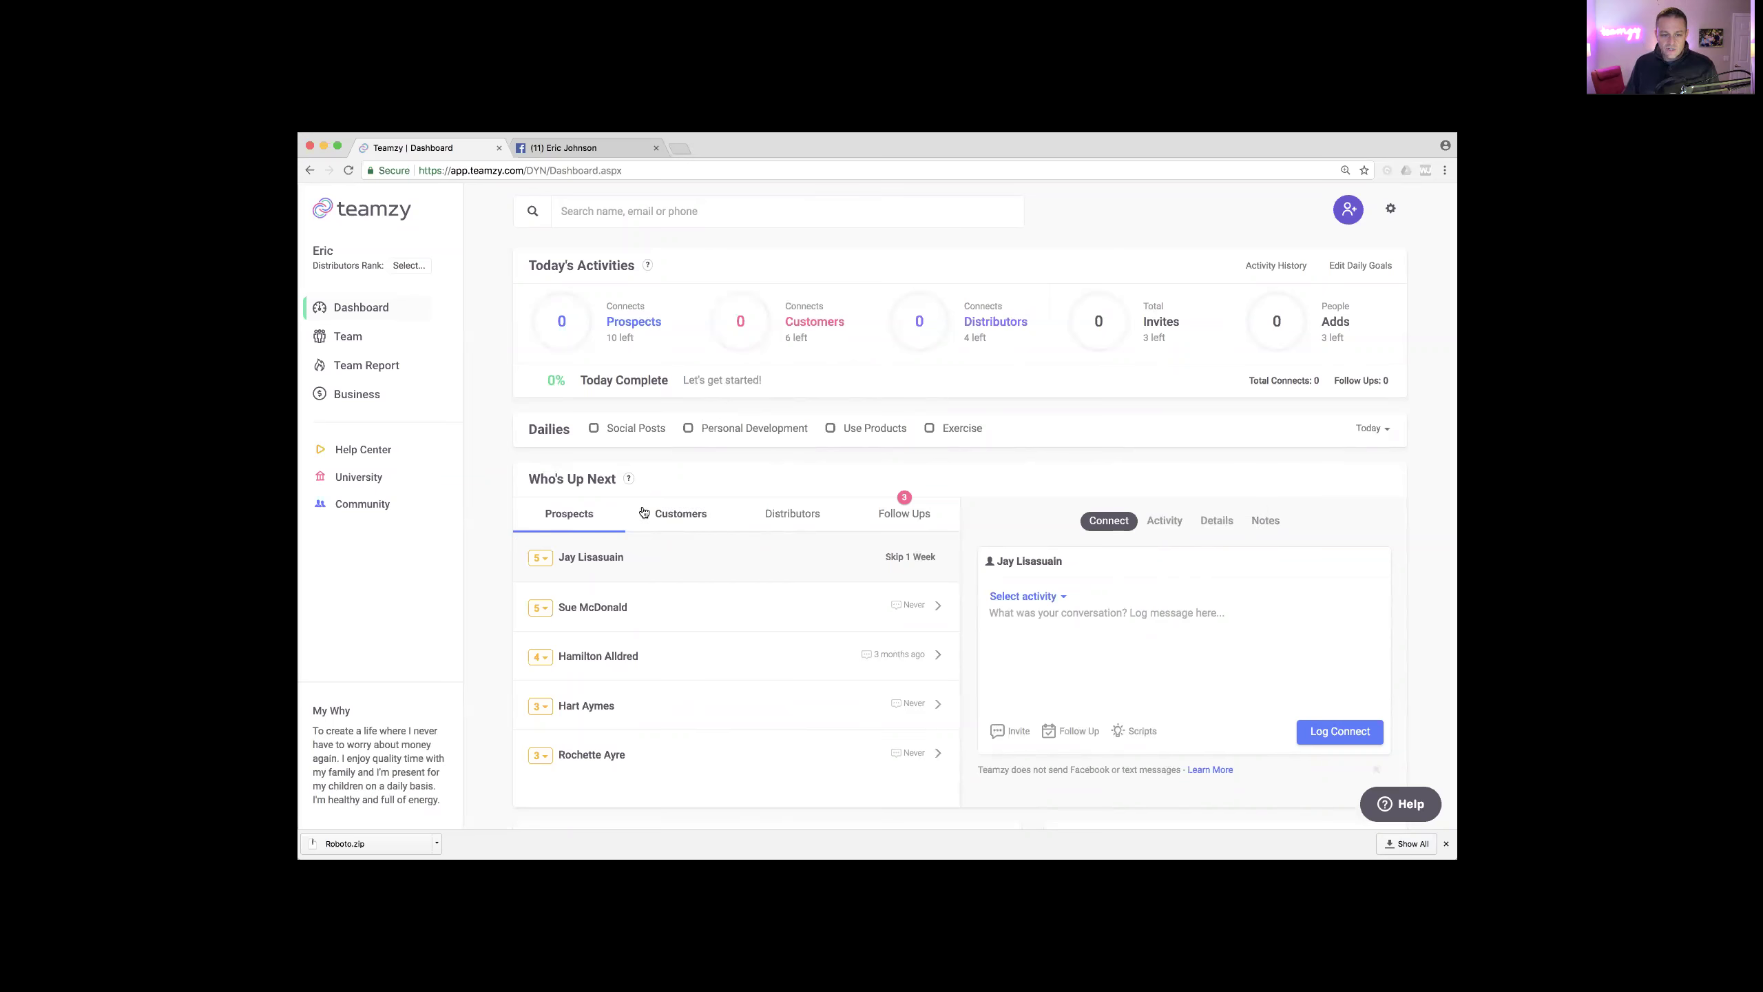
{"action": "left_click", "coordinate": [627, 215]}
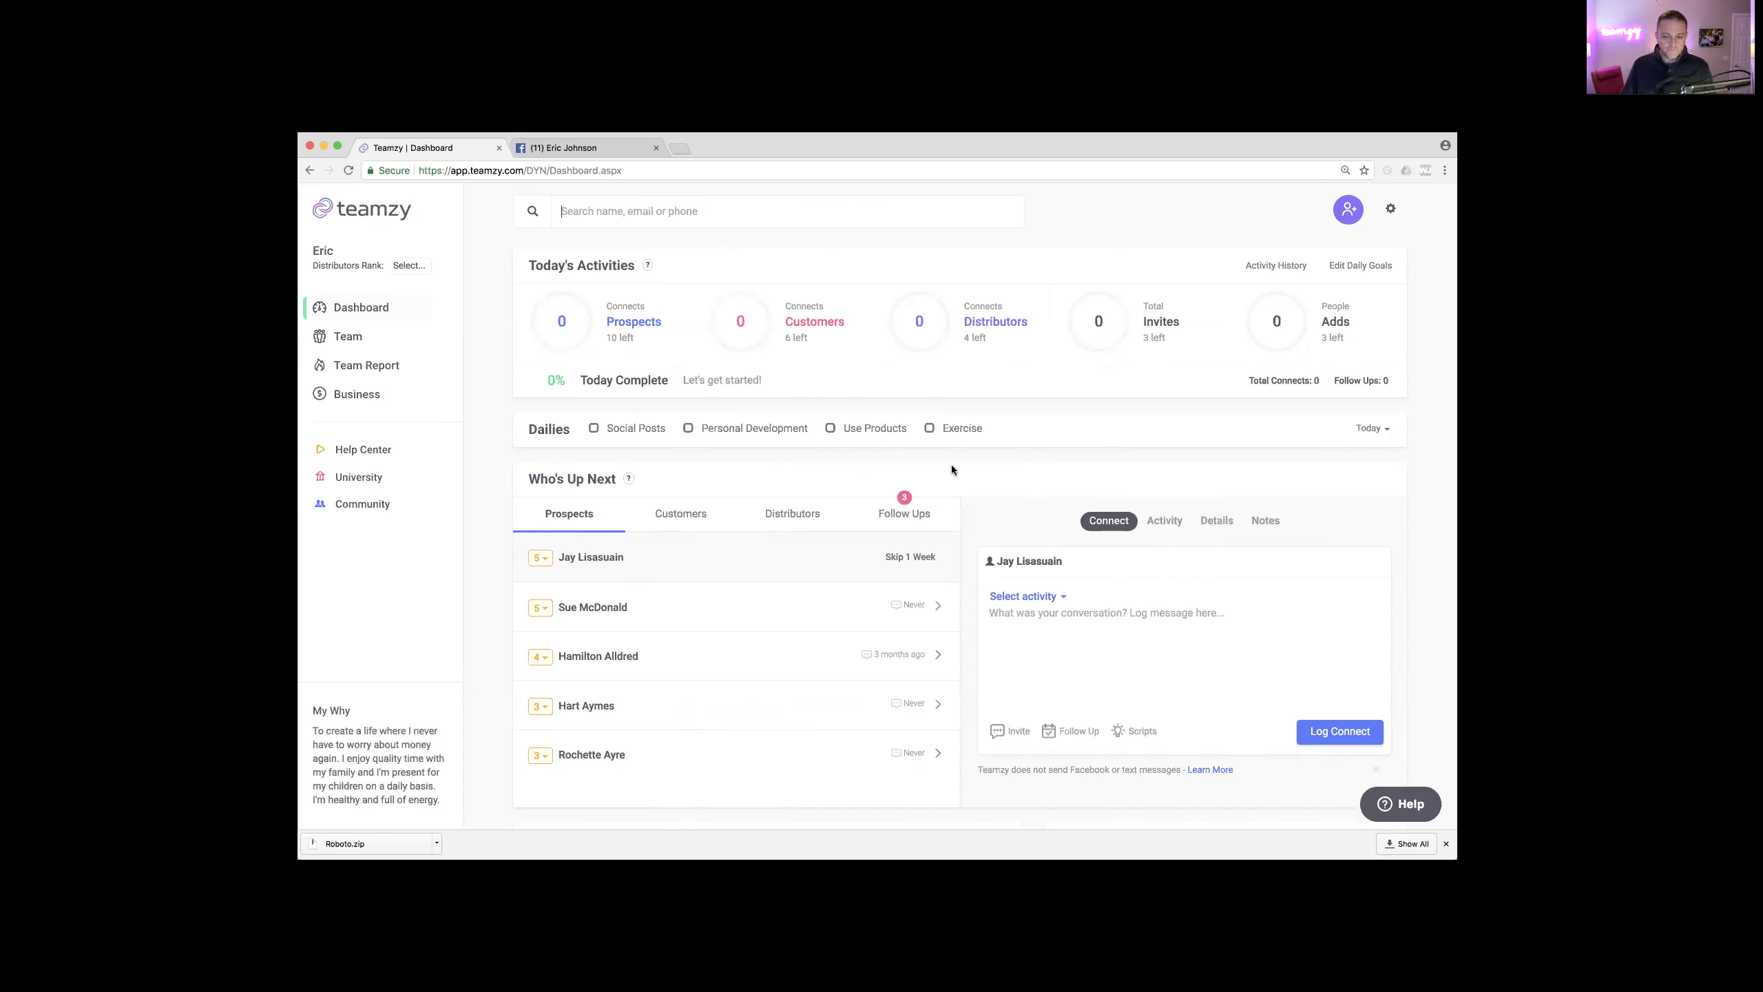
{"action": "scroll", "coordinate": [951, 465], "scroll_direction": "down", "scroll_amount": 1}
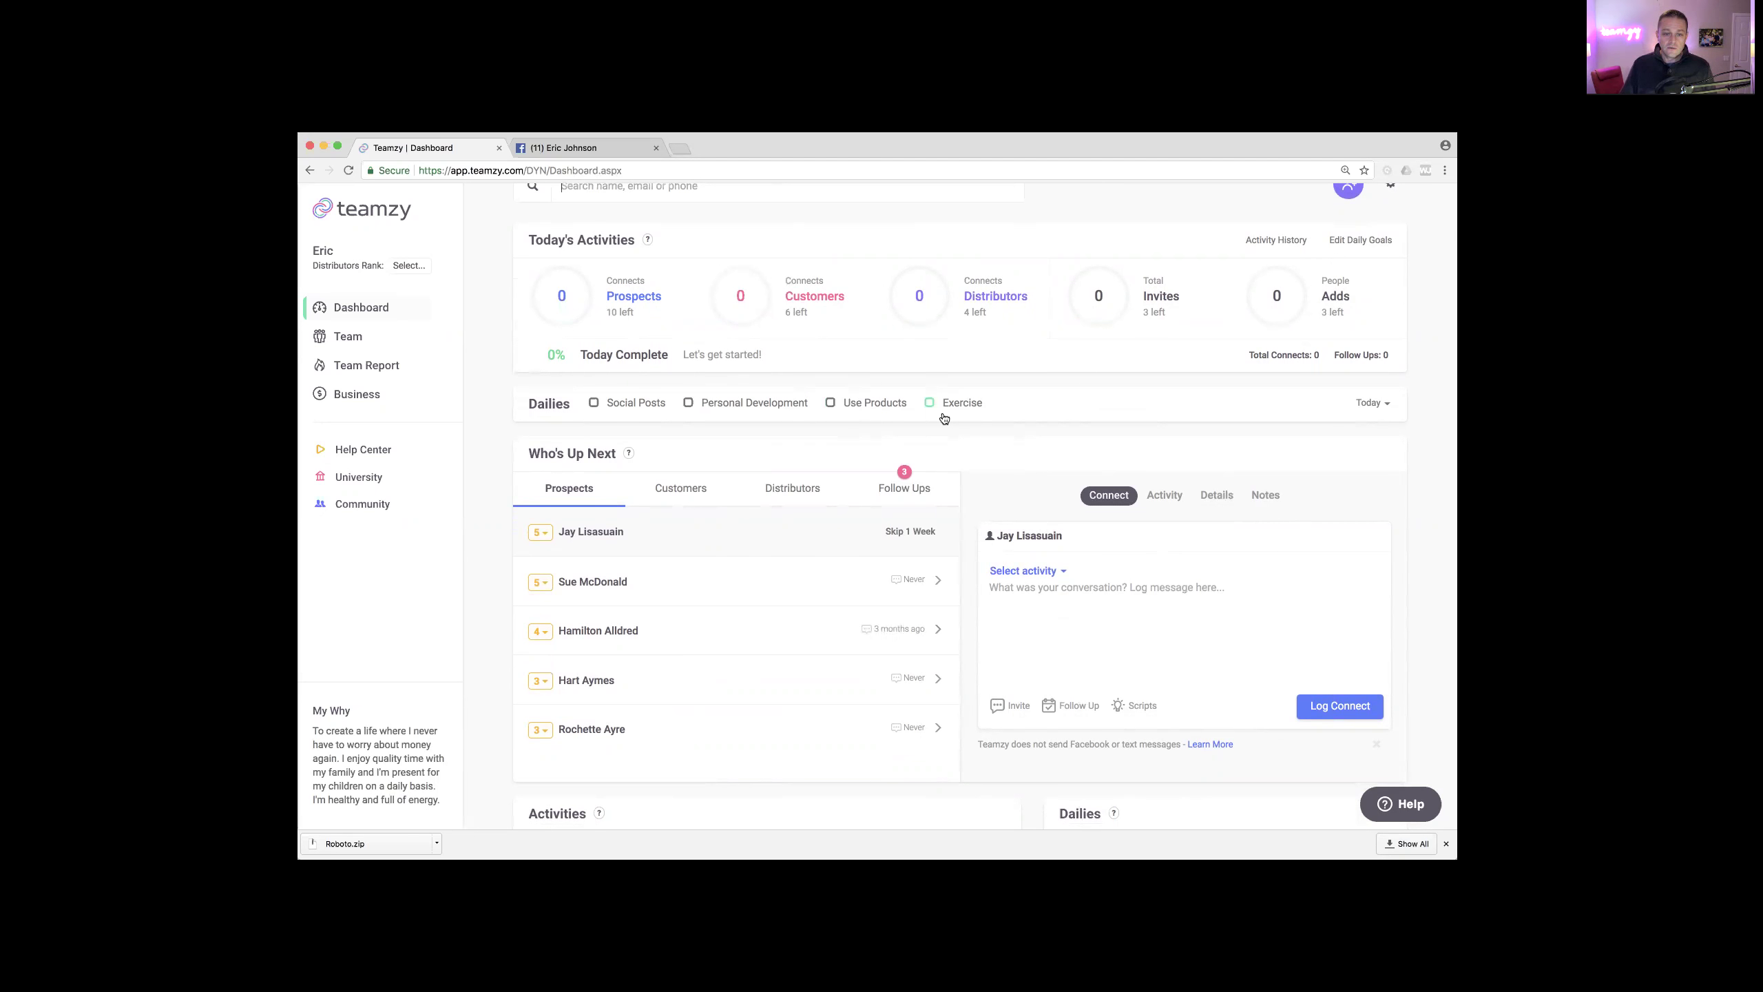
{"action": "left_click", "coordinate": [595, 404]}
{"action": "left_click", "coordinate": [594, 404]}
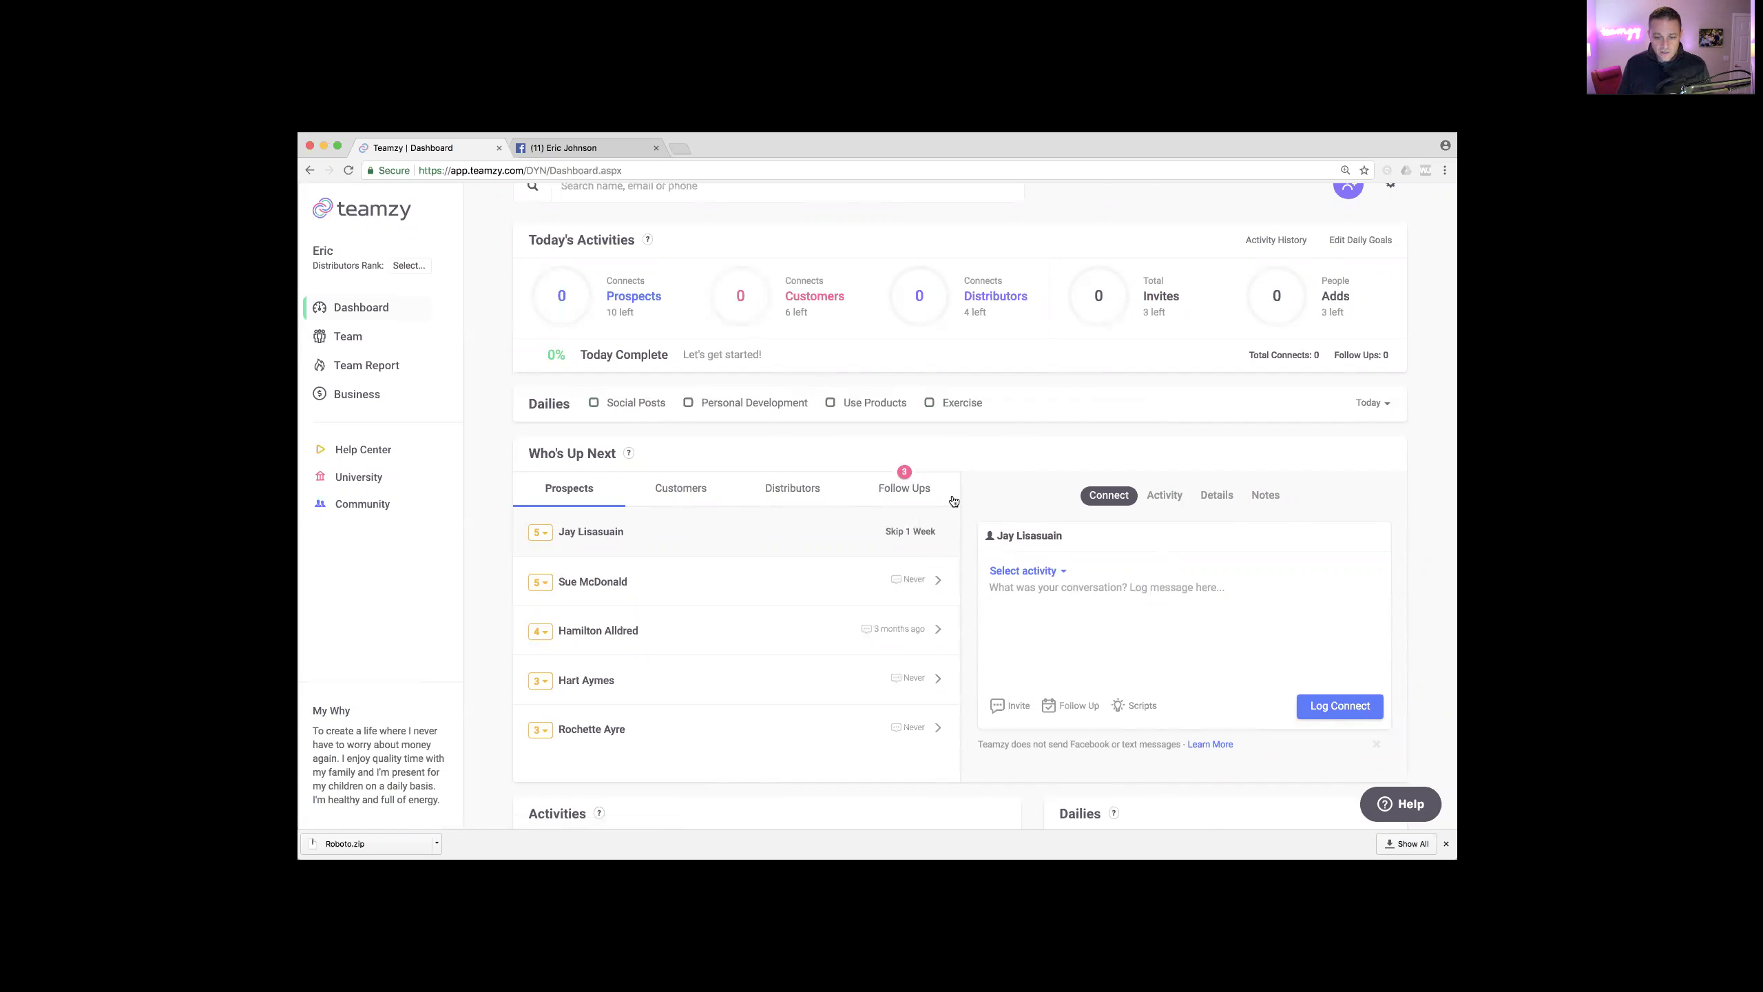
{"action": "left_click", "coordinate": [679, 489]}
{"action": "left_click", "coordinate": [788, 488]}
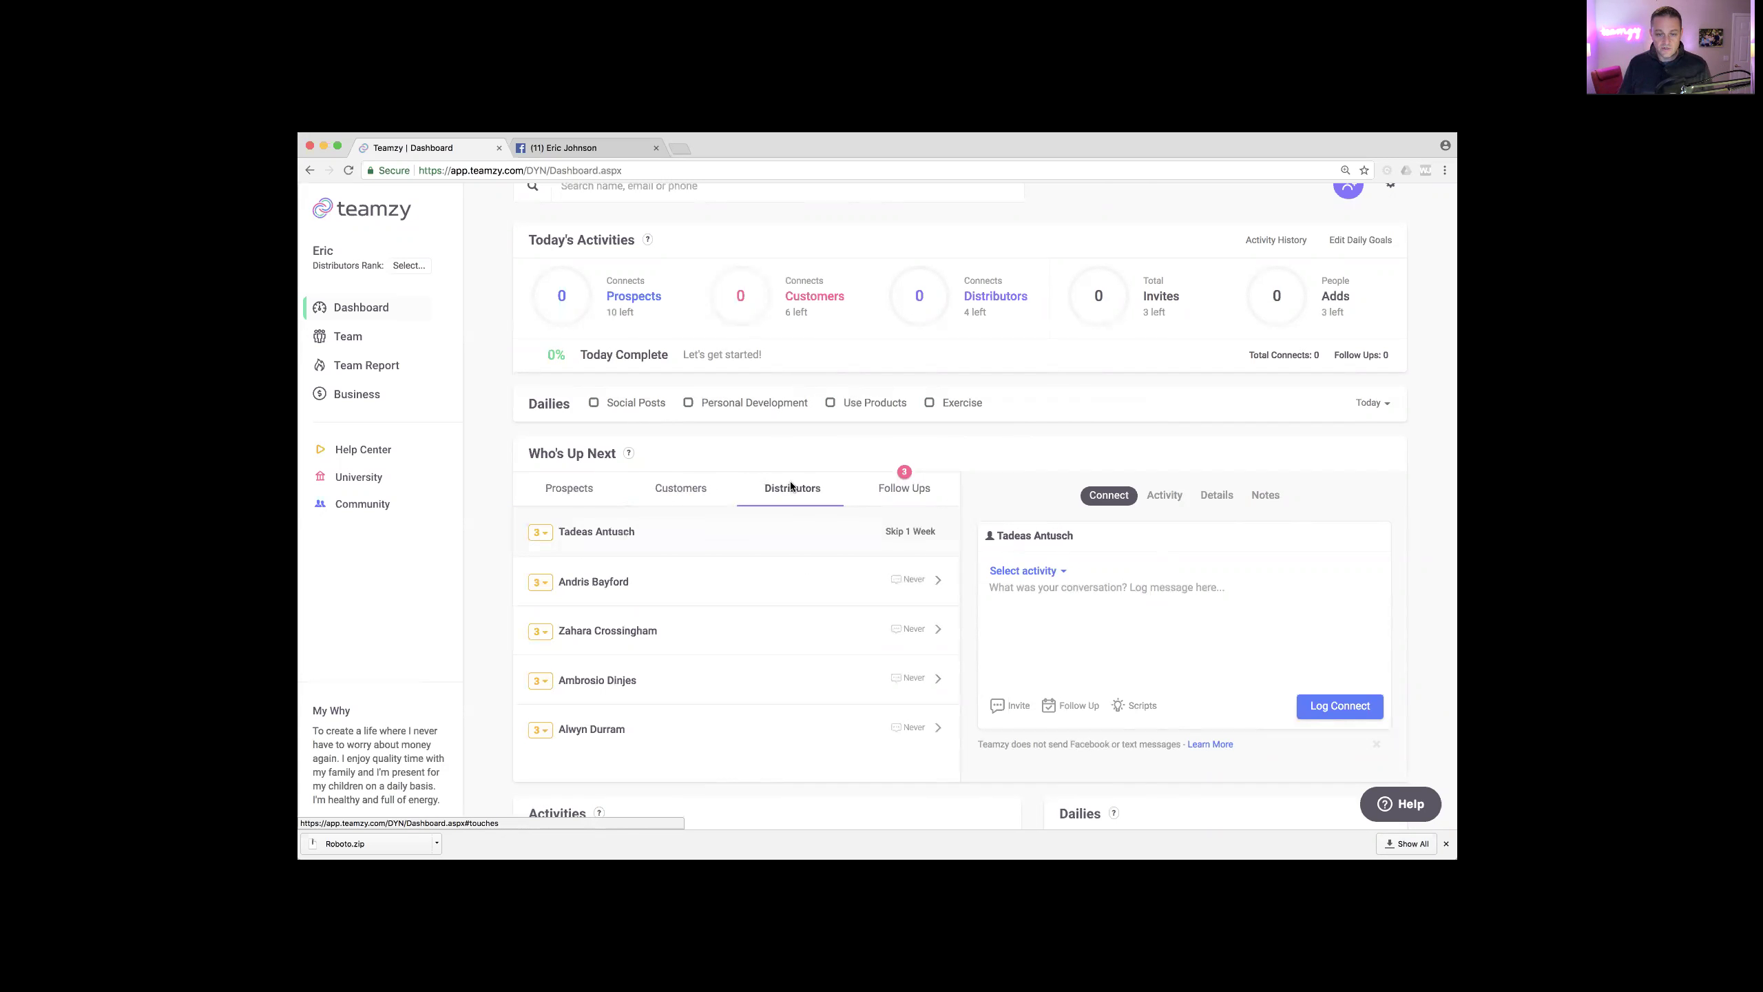
{"action": "left_click", "coordinate": [892, 491]}
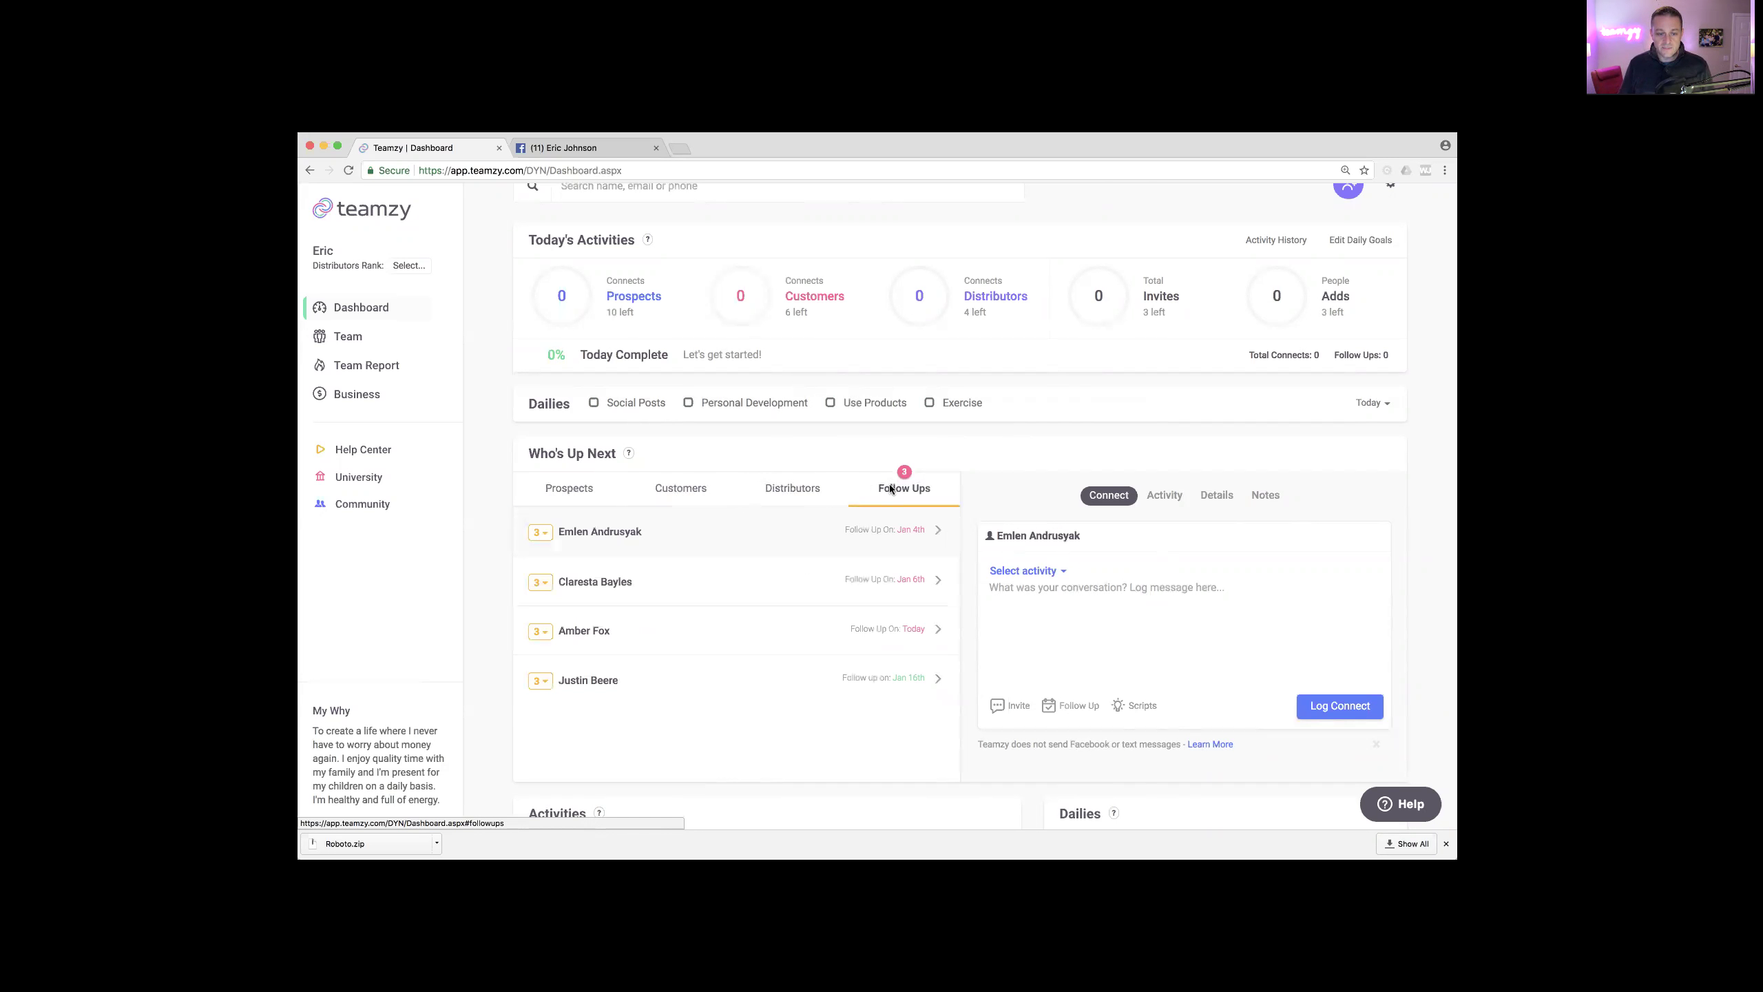
{"action": "left_click", "coordinate": [568, 492]}
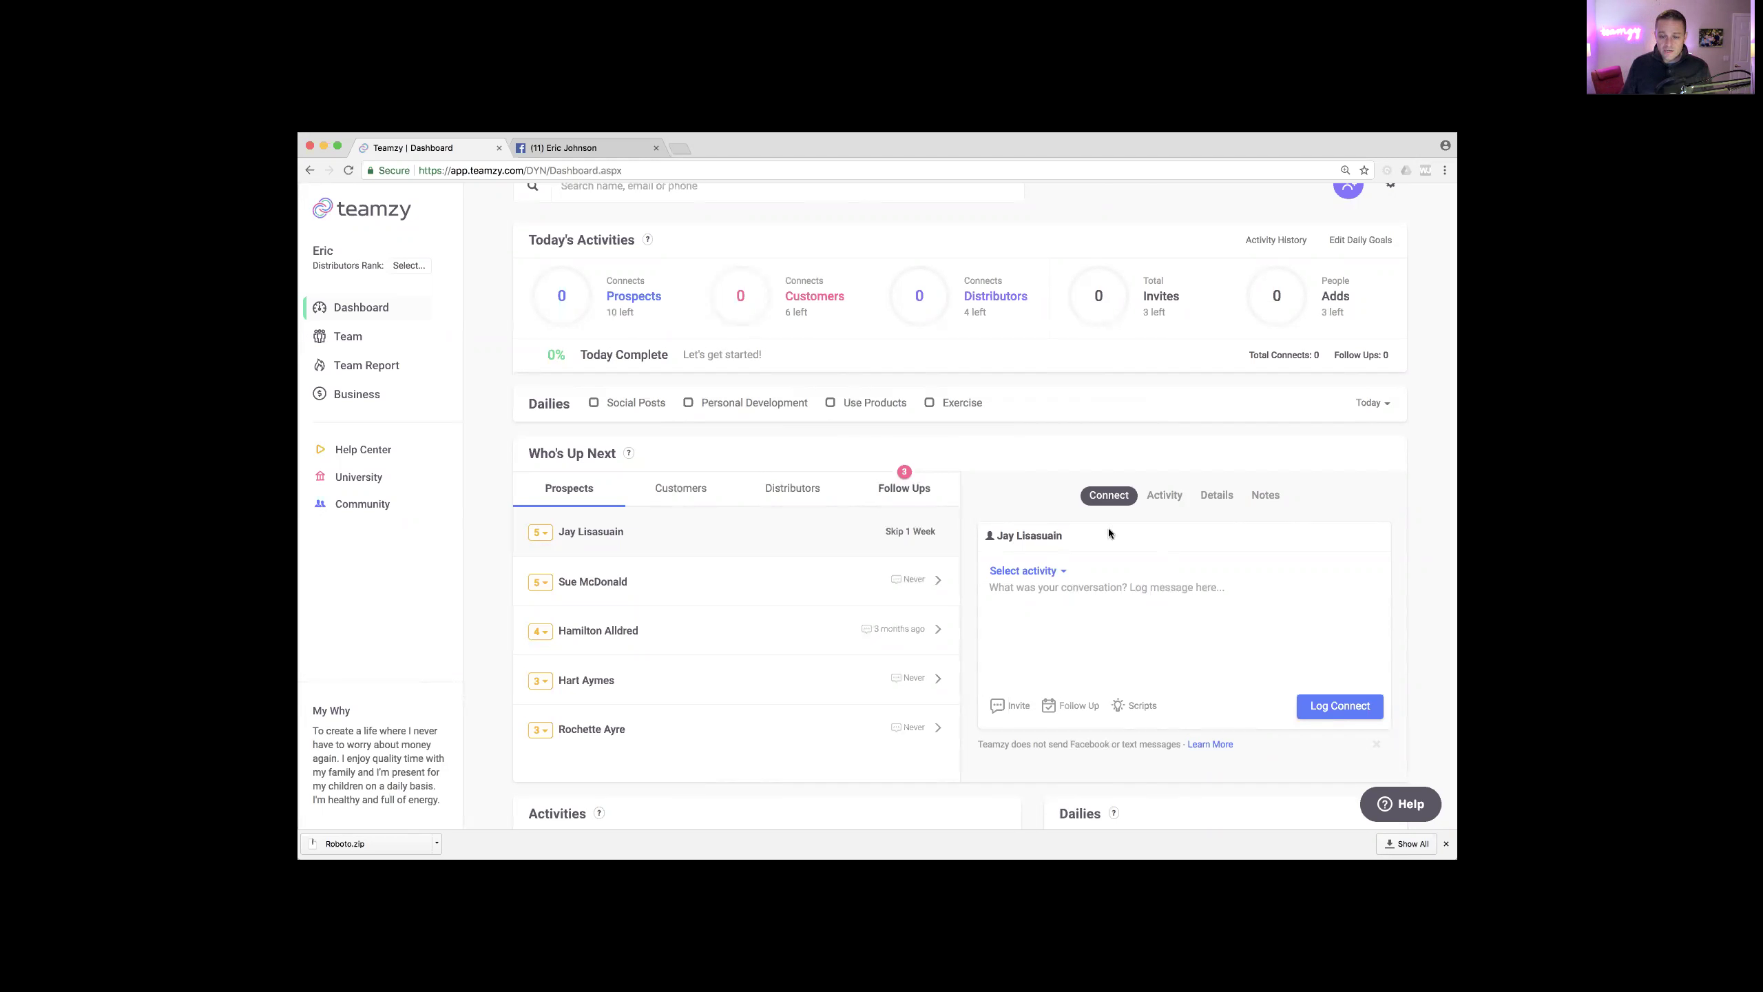
Copy the Connect 1 Facebook prospect script from Script Ideas and switch to Facebook
{"action": "left_click", "coordinate": [1136, 706]}
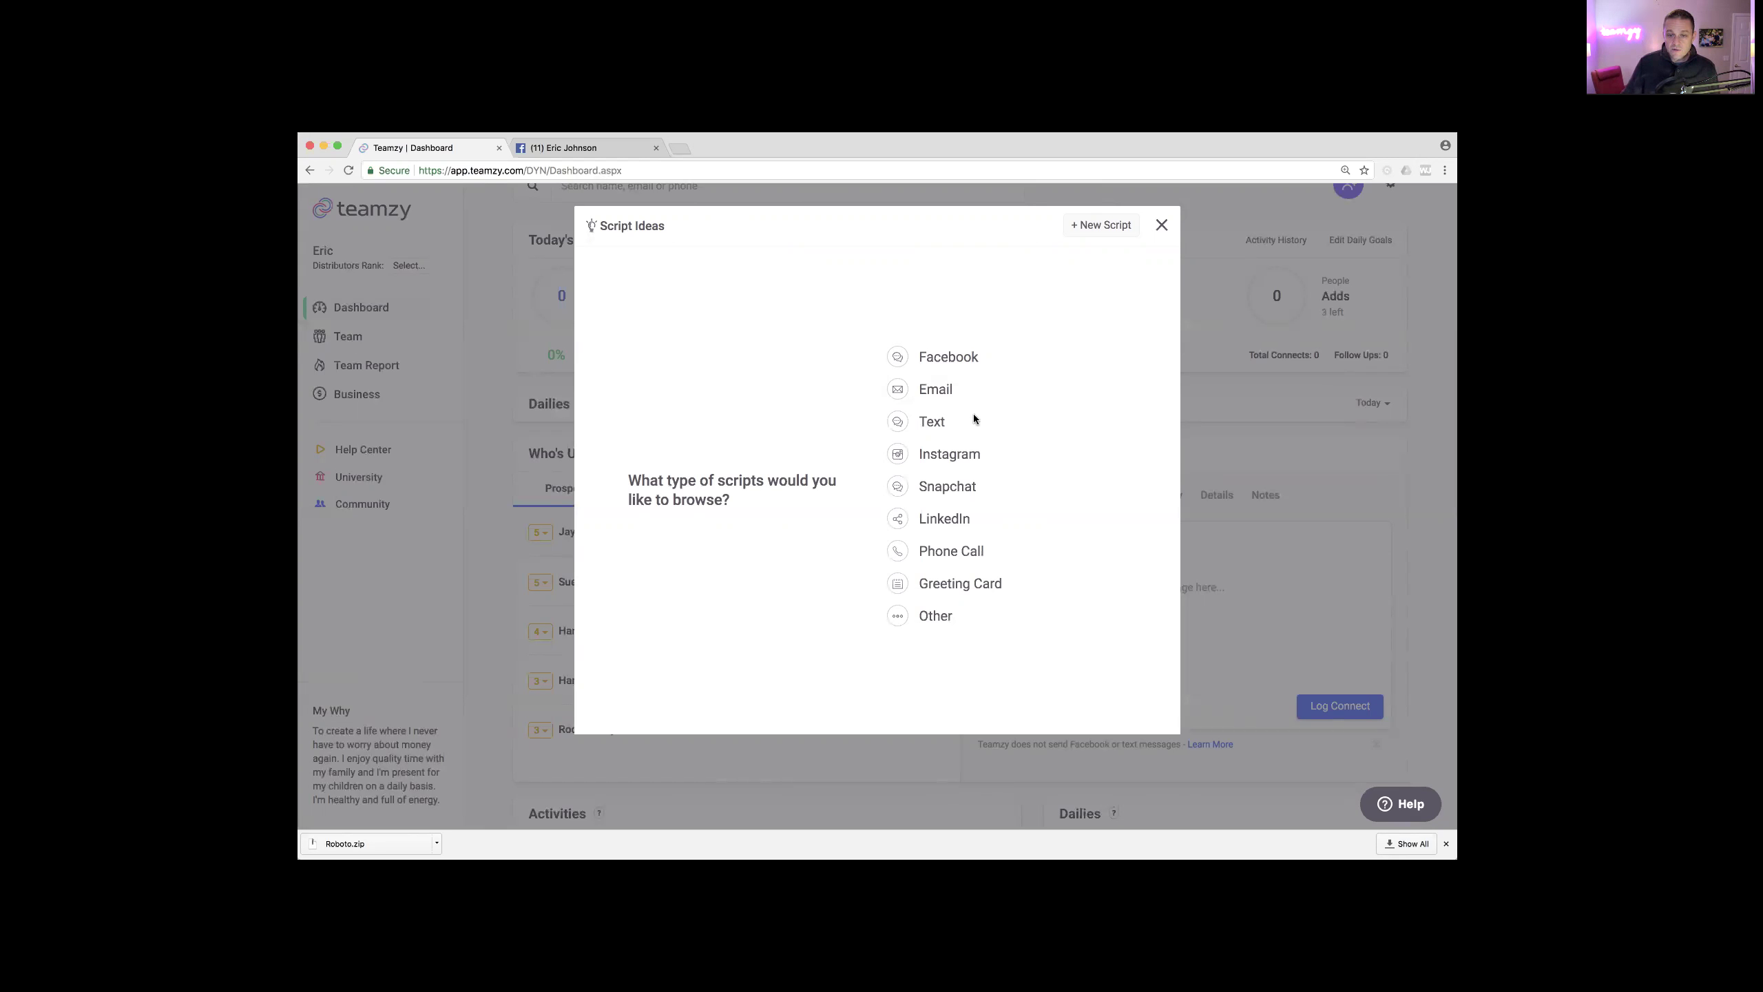
{"action": "left_click", "coordinate": [947, 366]}
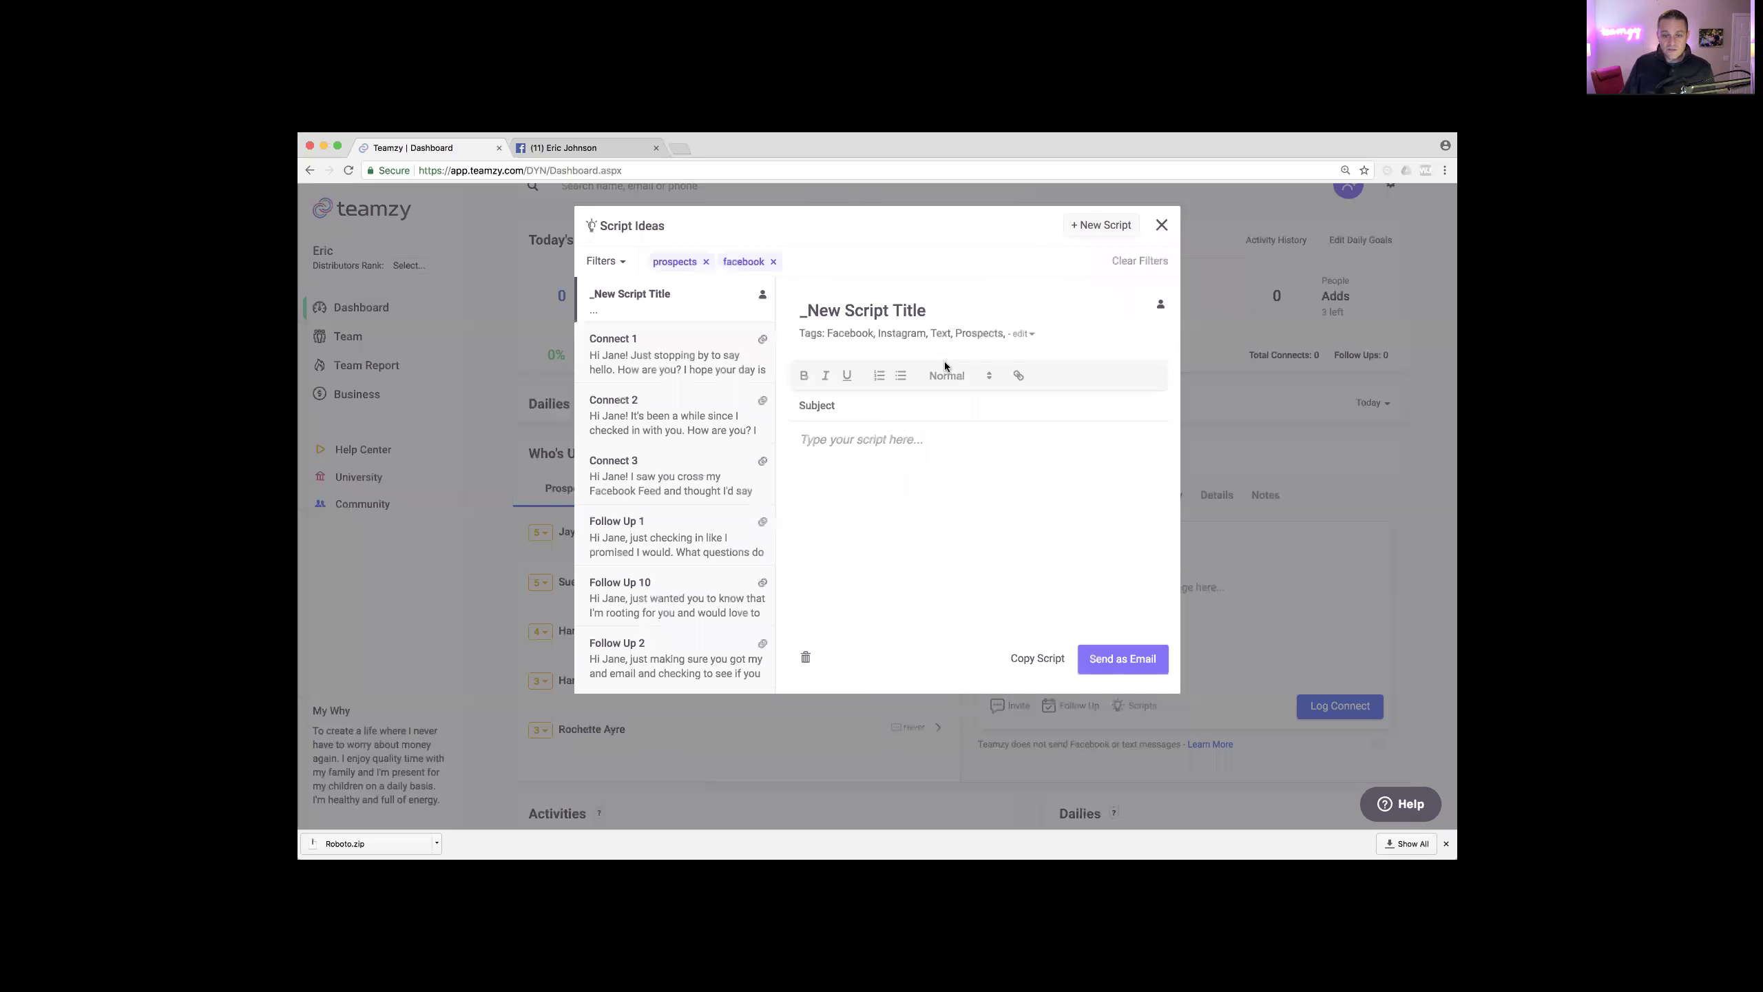
{"action": "left_click", "coordinate": [667, 368]}
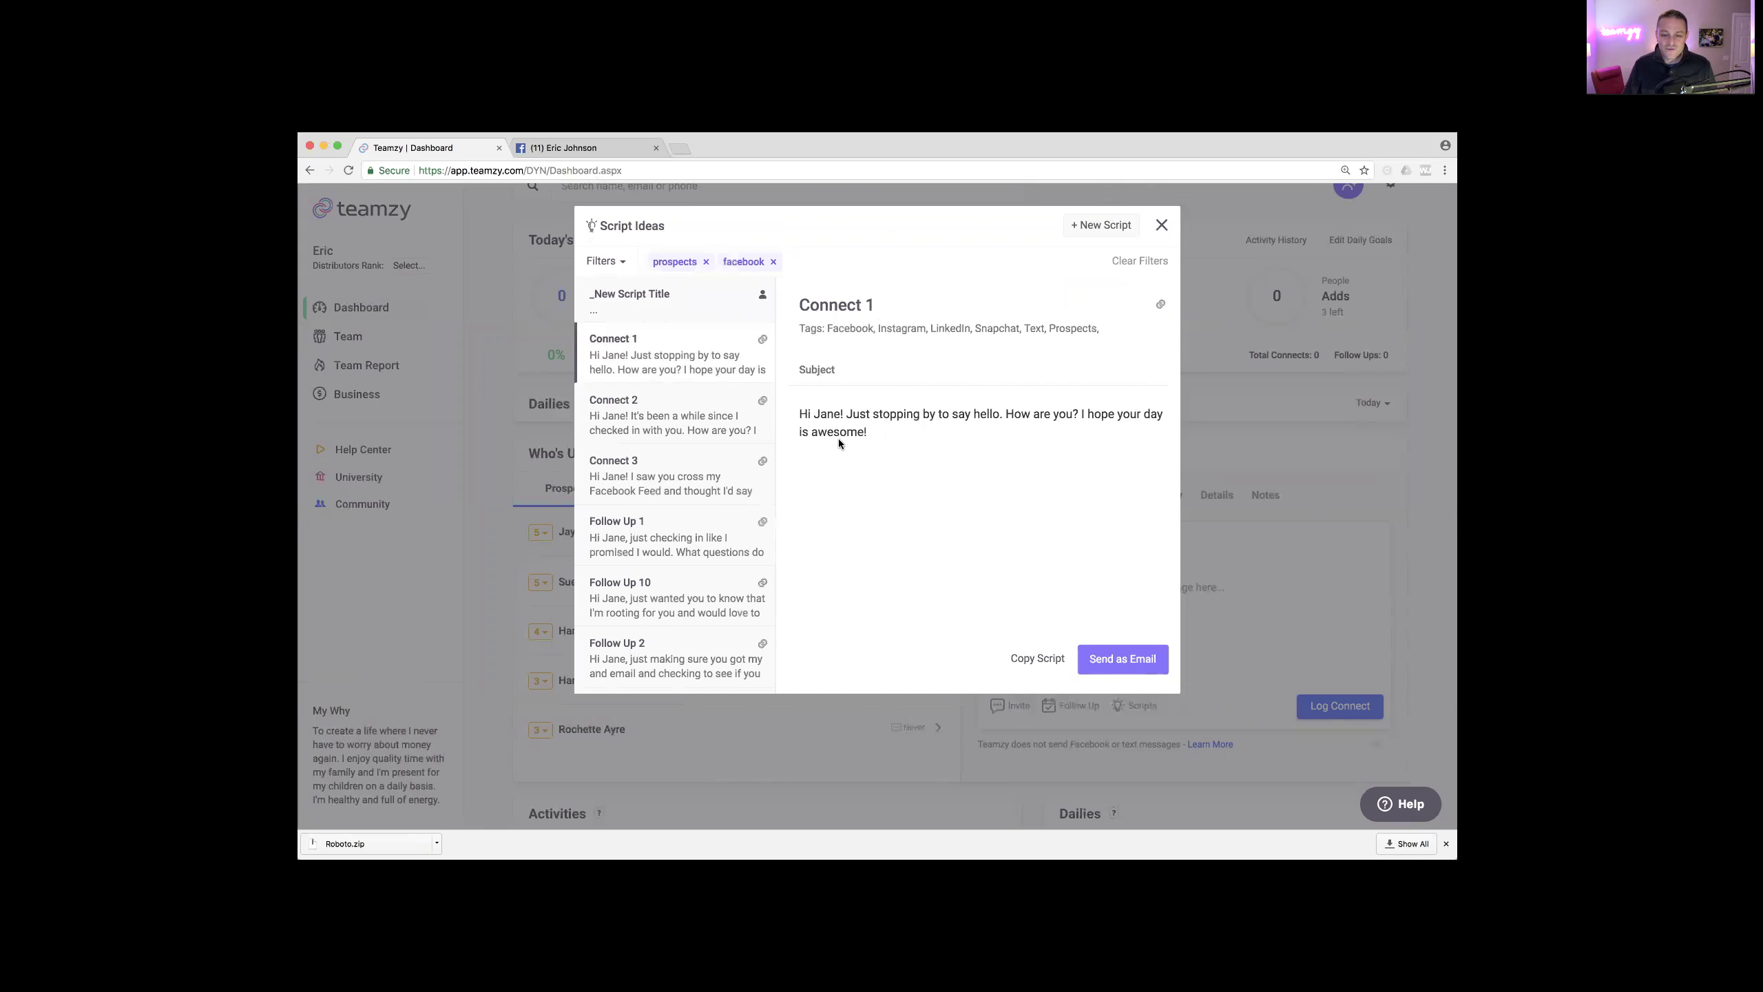
{"action": "left_click", "coordinate": [1027, 660]}
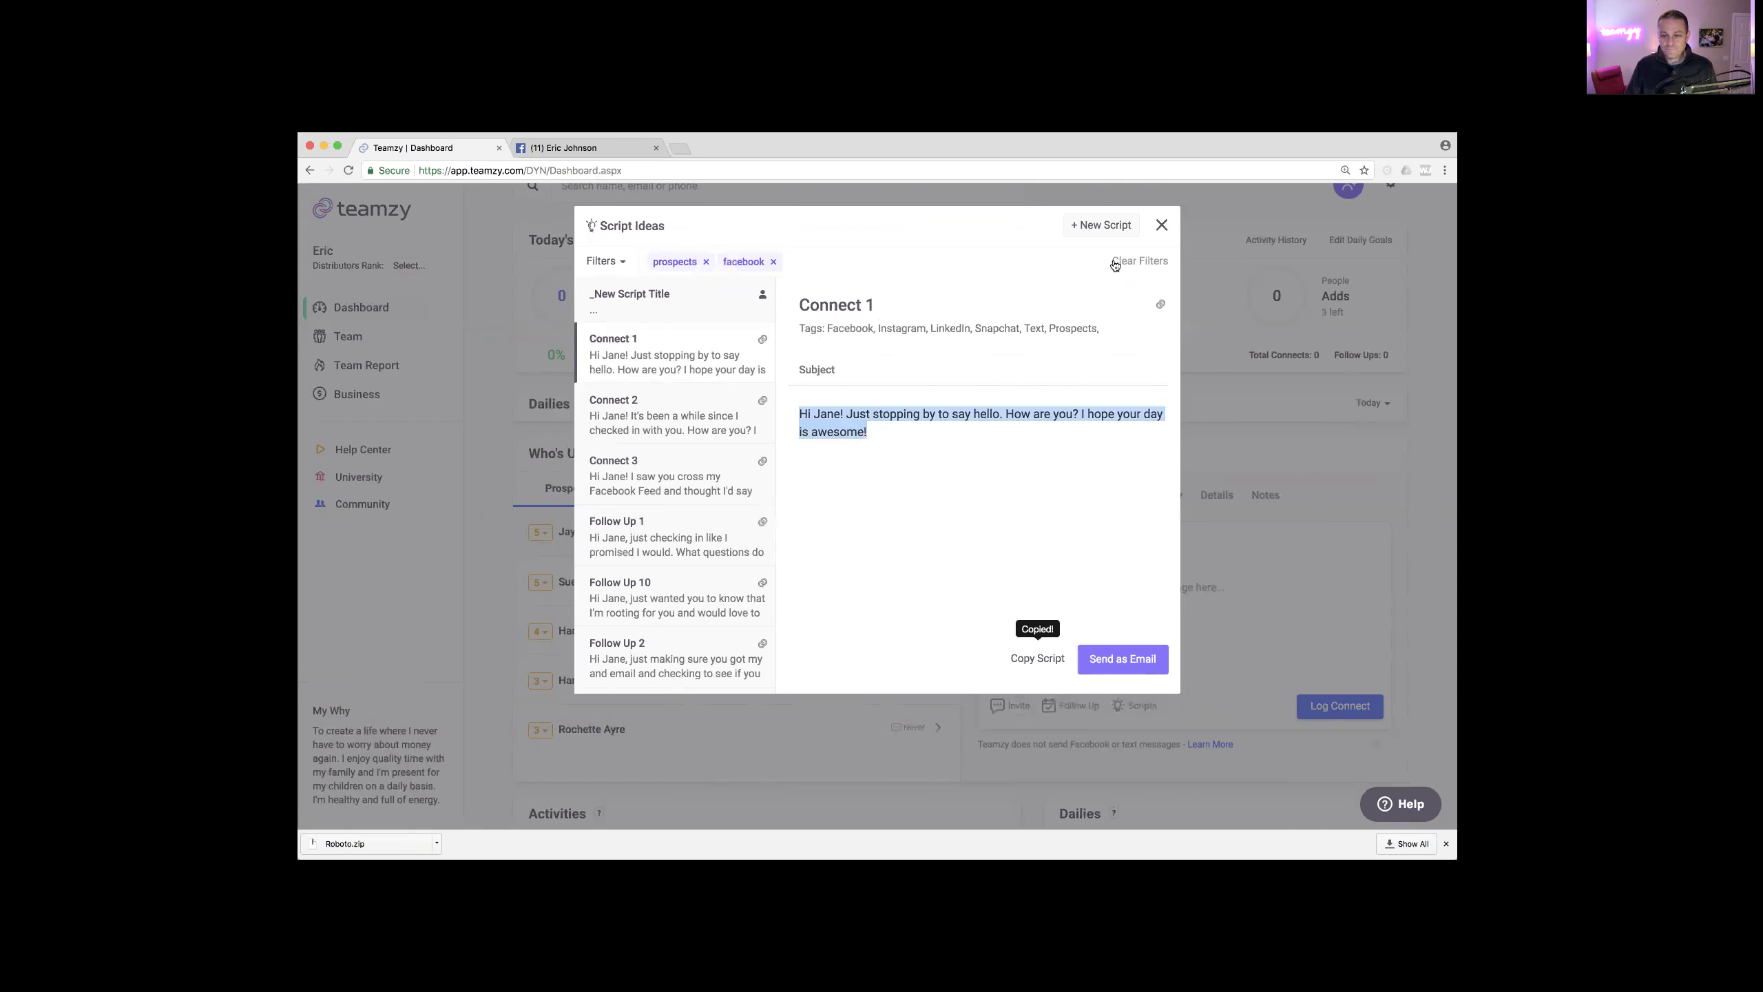
{"action": "left_click", "coordinate": [1159, 228]}
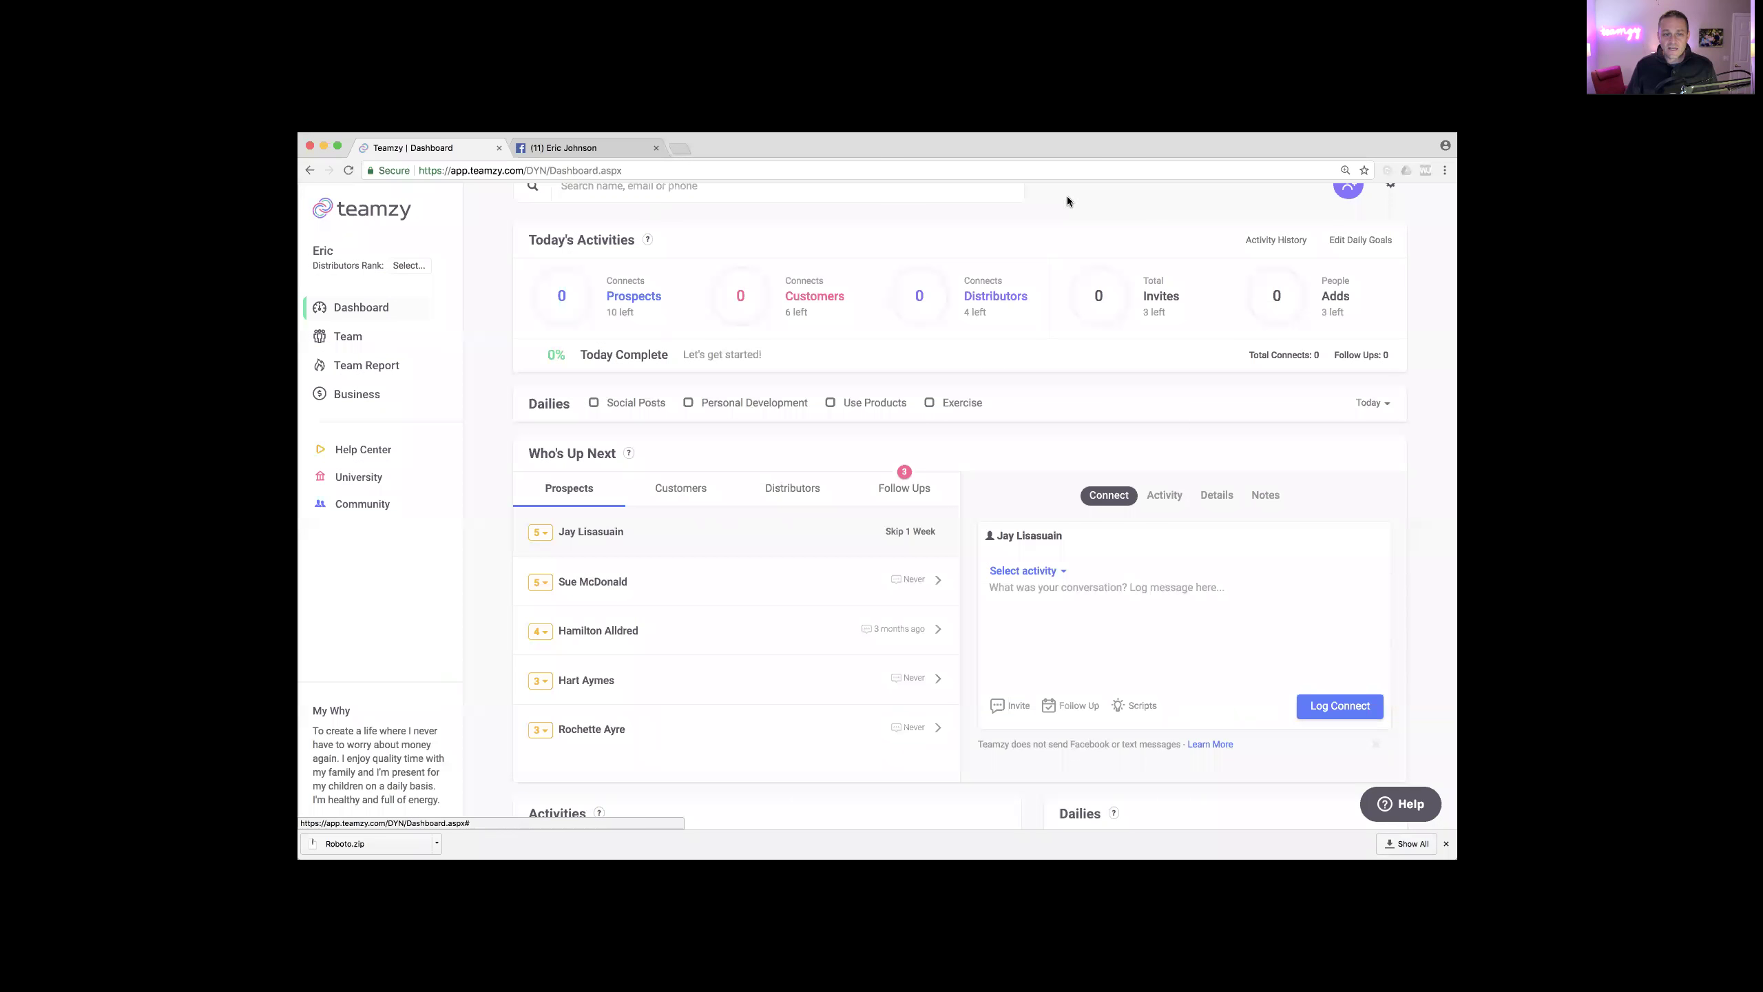
{"action": "left_click", "coordinate": [587, 145]}
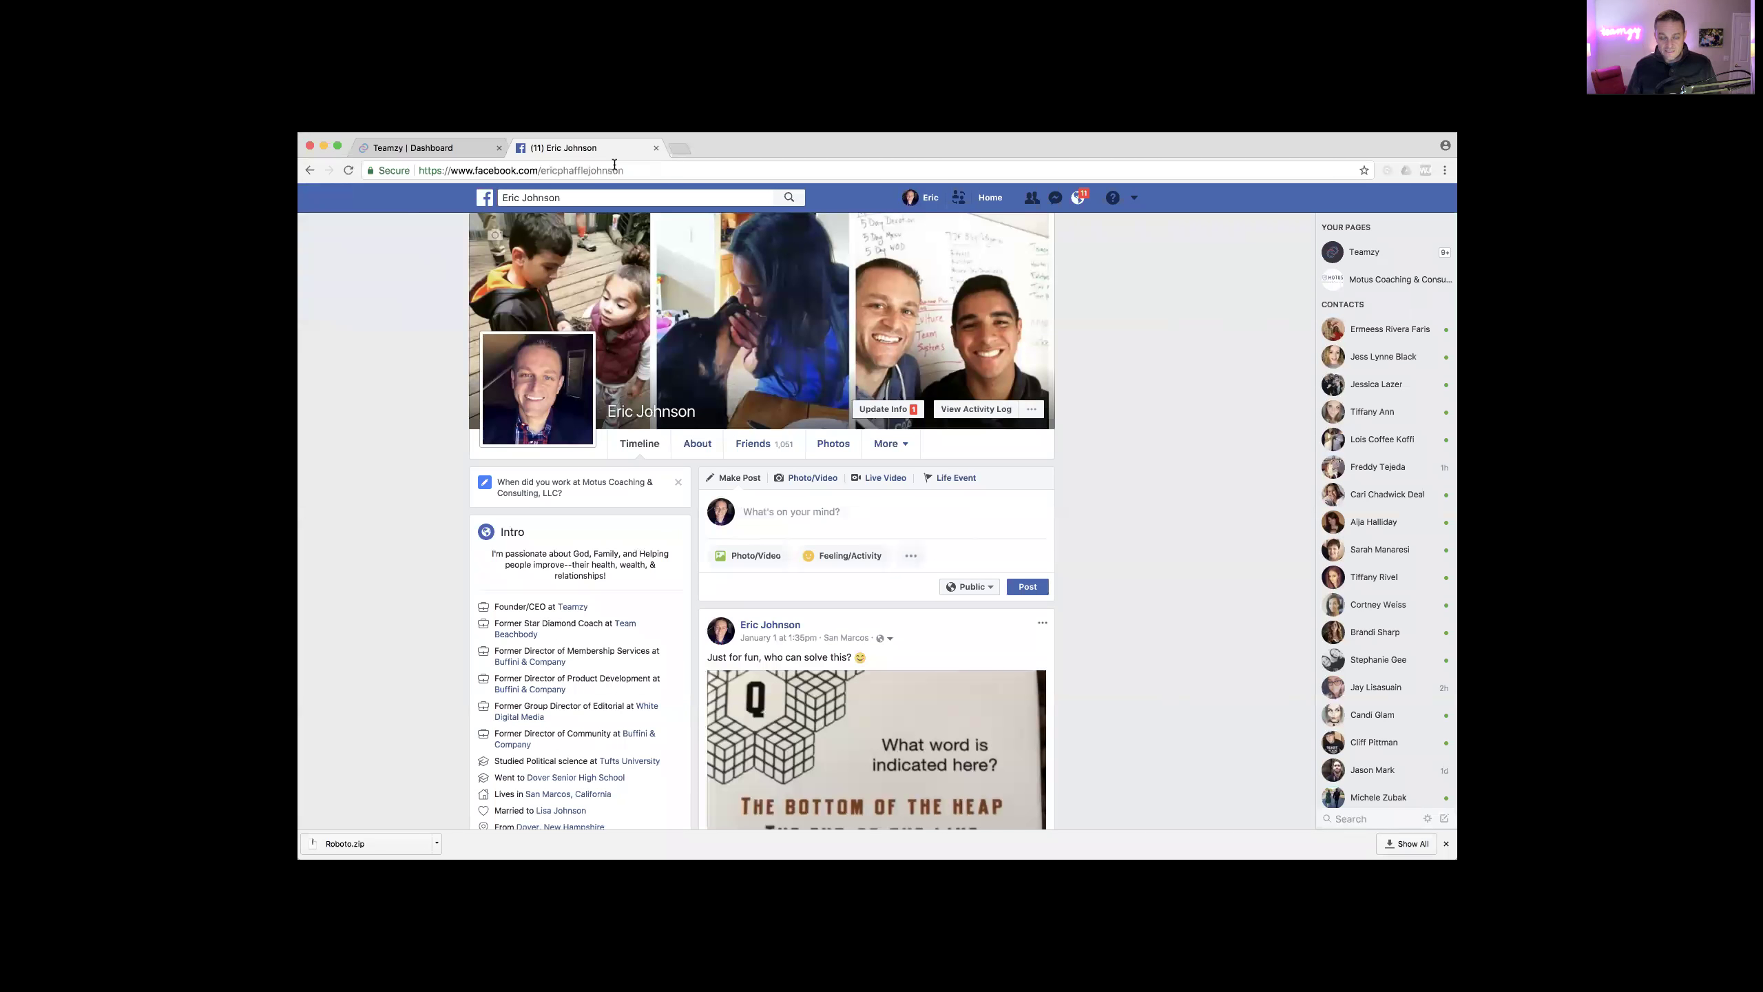
Search Facebook for the prospect by name and start a new message to them
{"action": "left_click", "coordinate": [579, 202]}
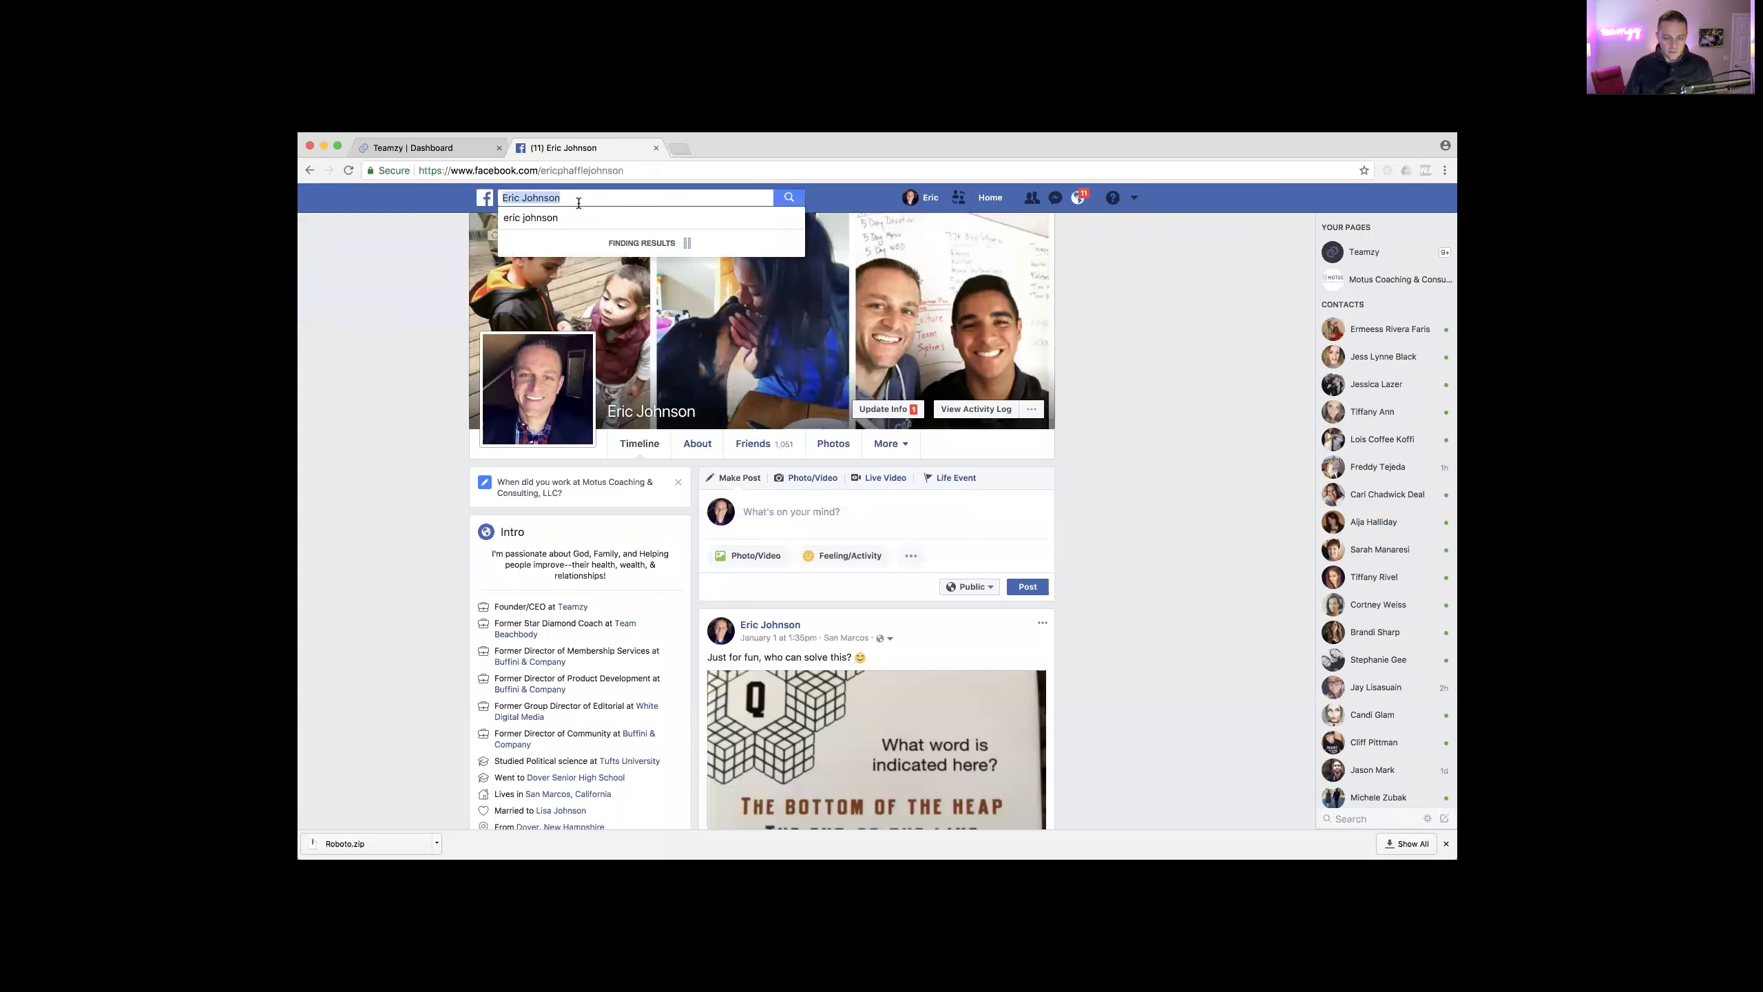
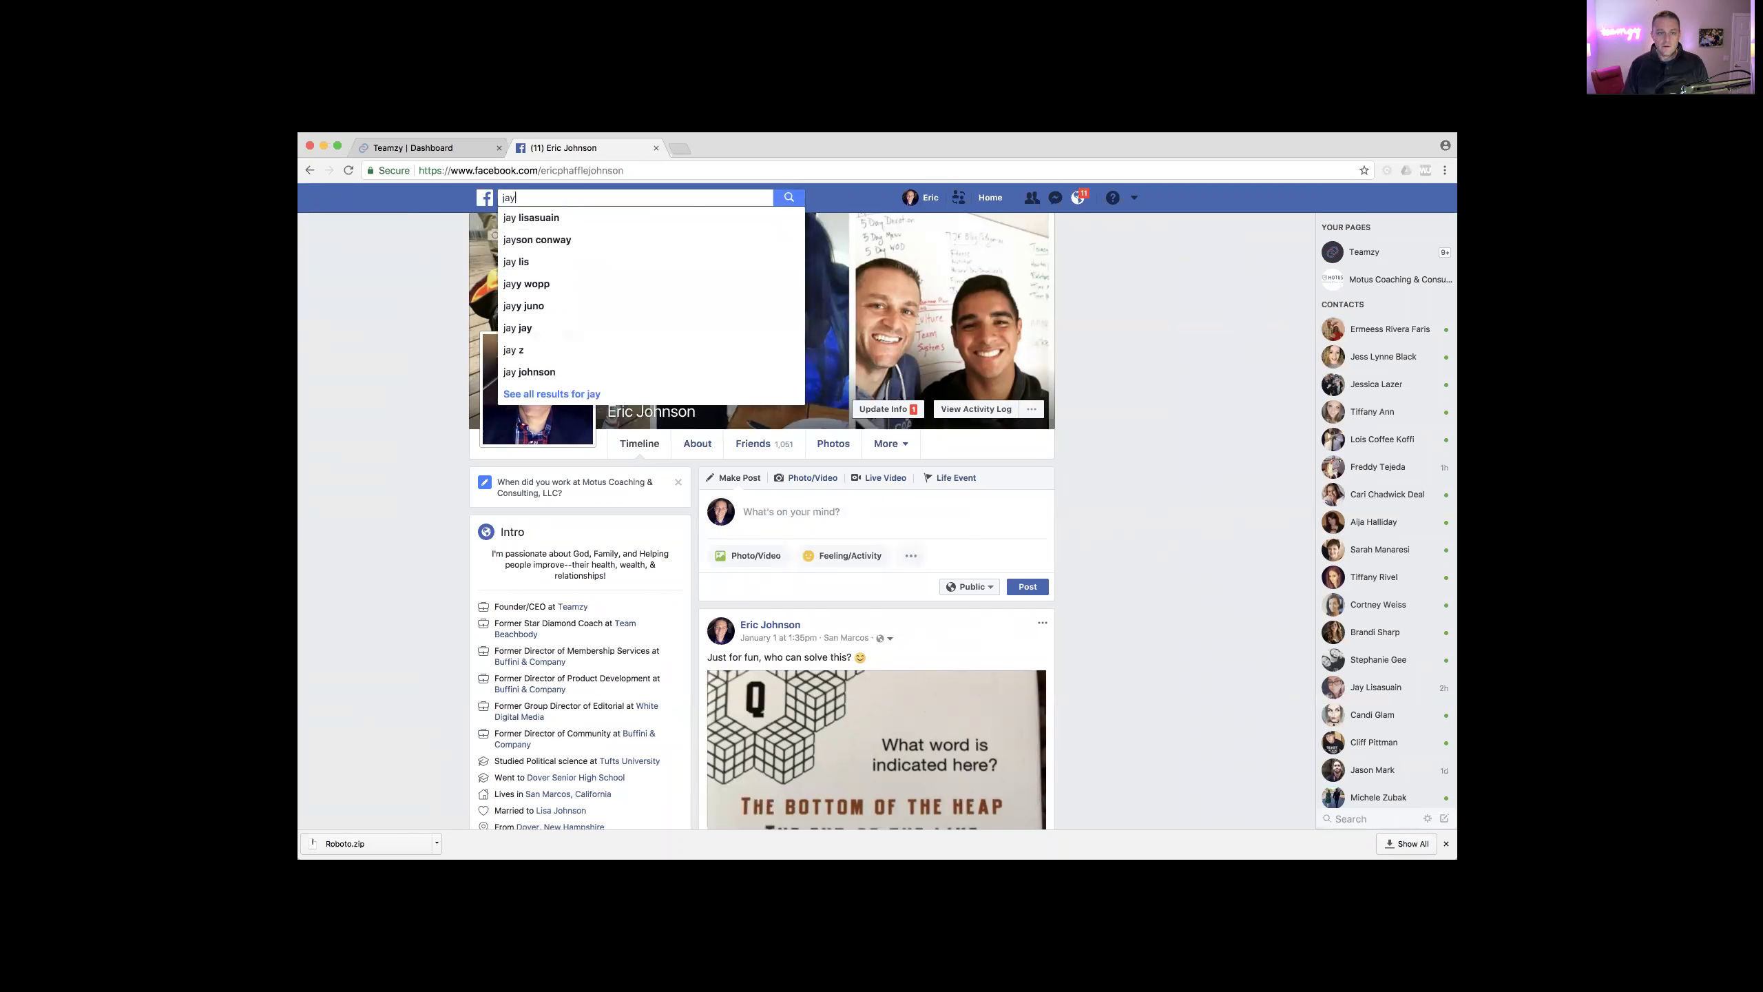
{"action": "left_click", "coordinate": [574, 221]}
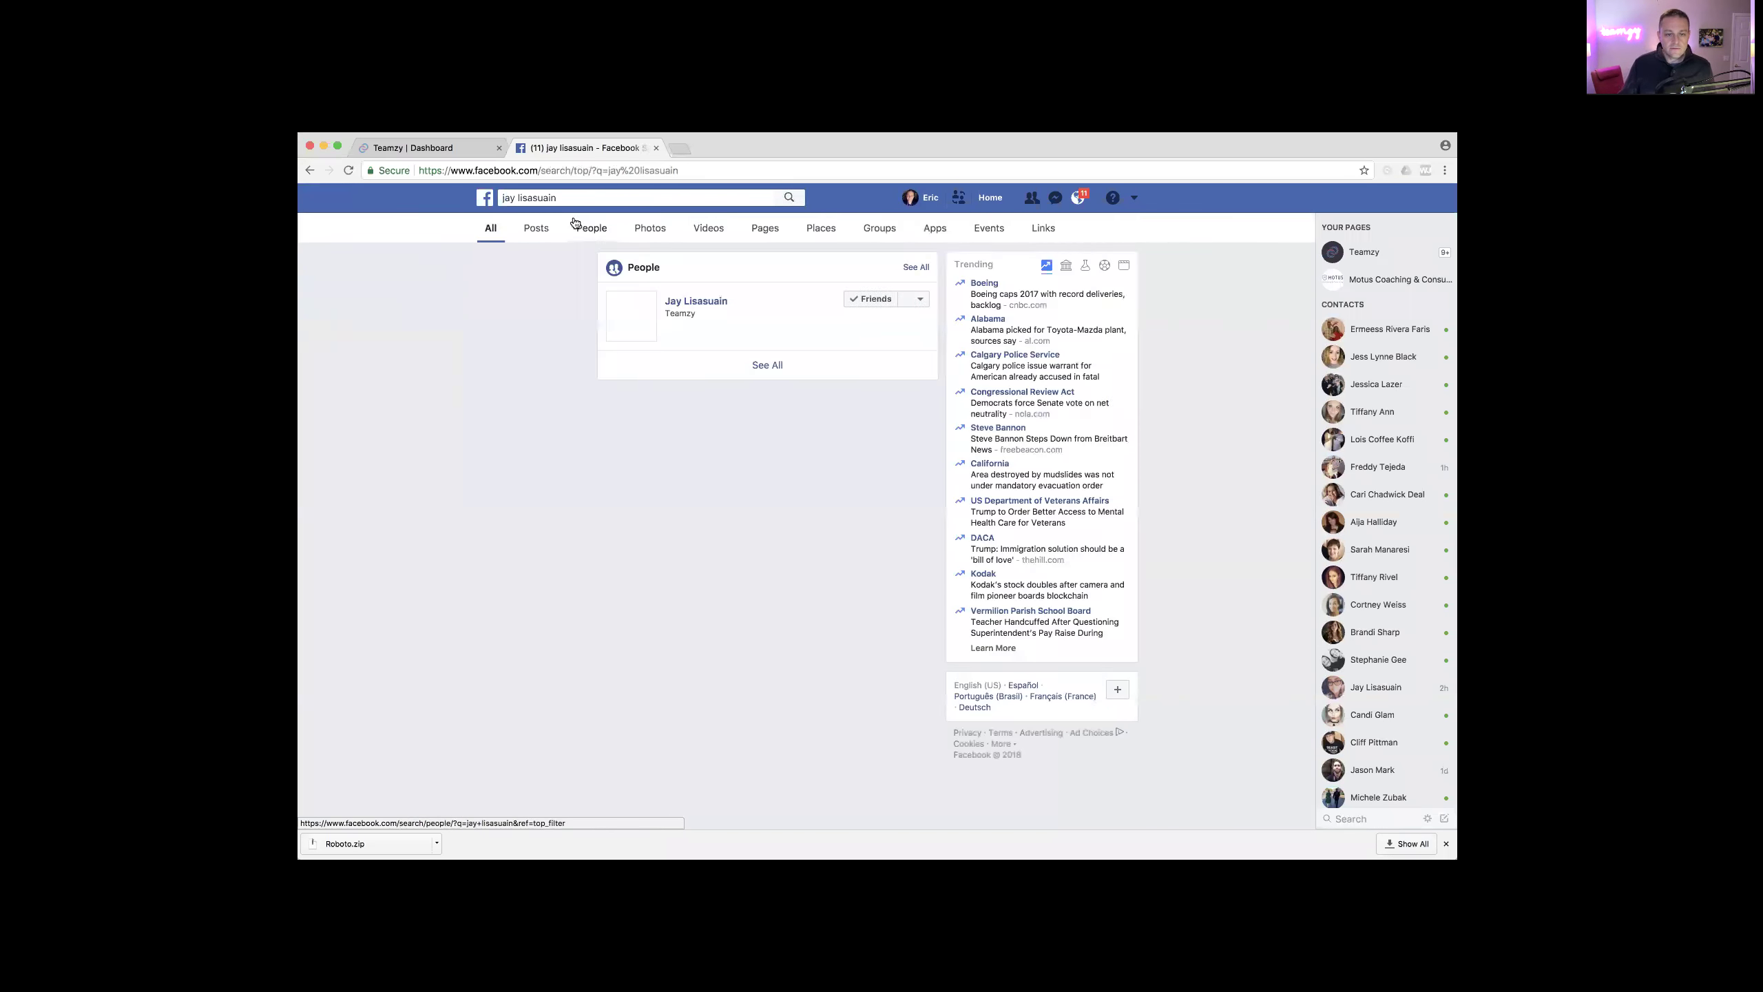
{"action": "left_click", "coordinate": [922, 300]}
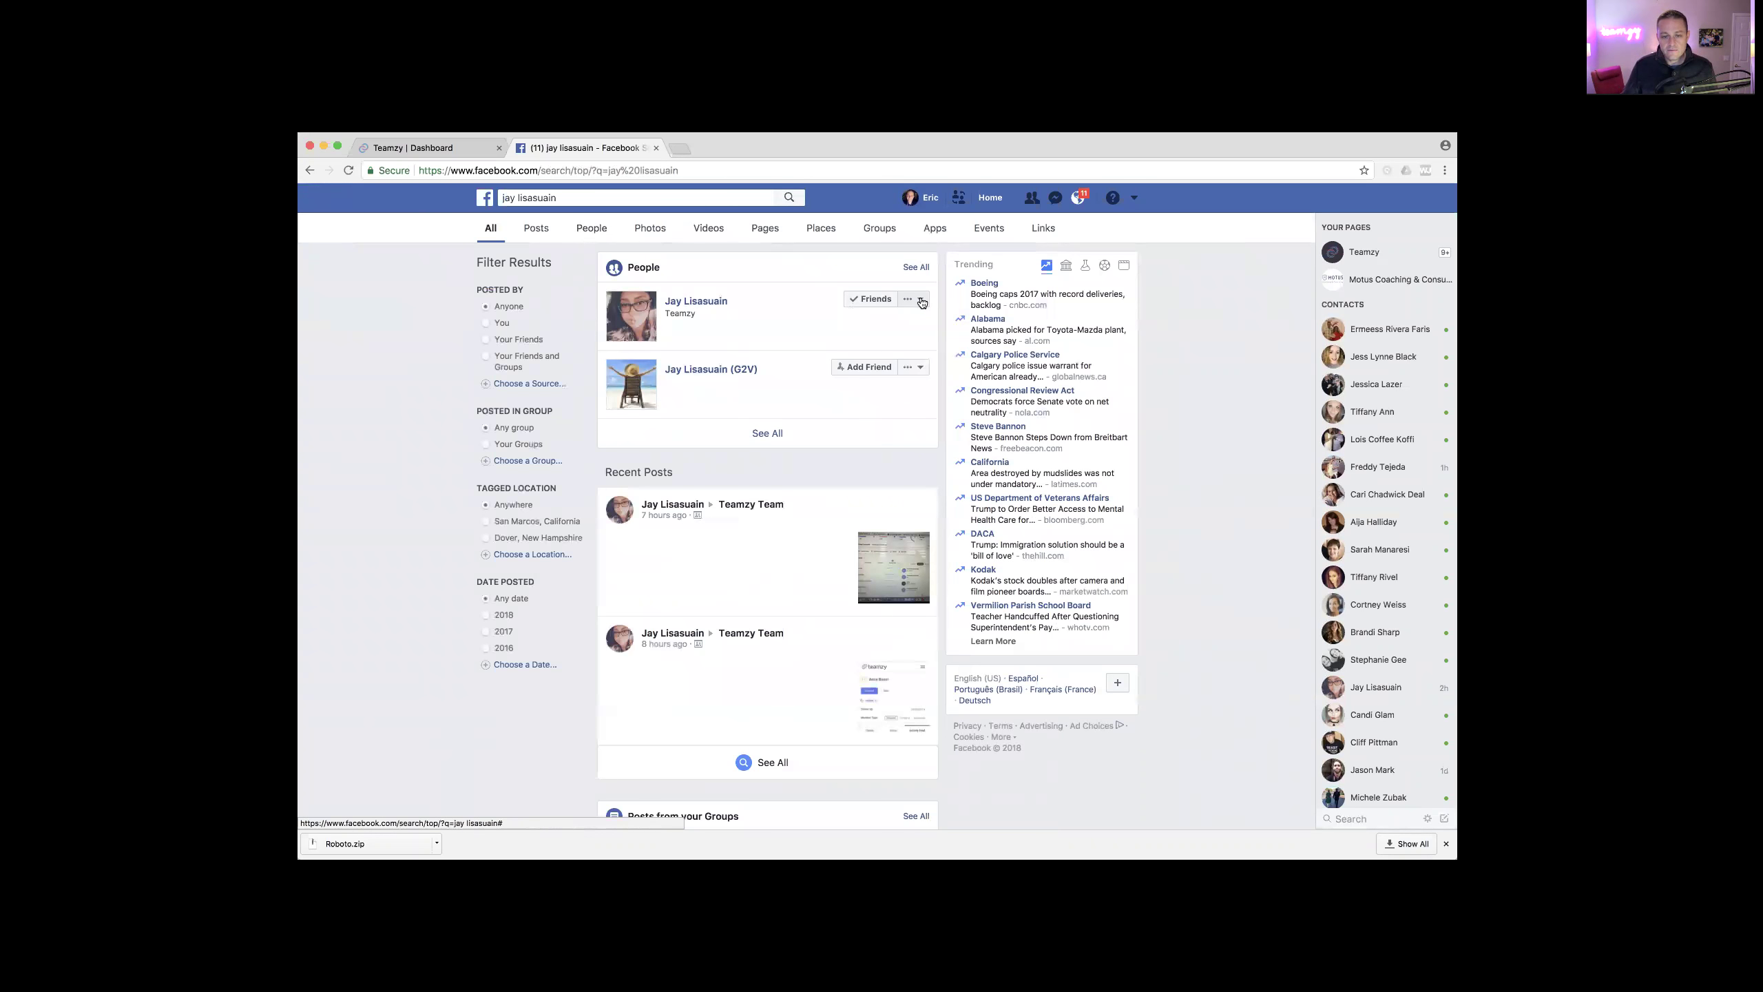
{"action": "left_click", "coordinate": [901, 329]}
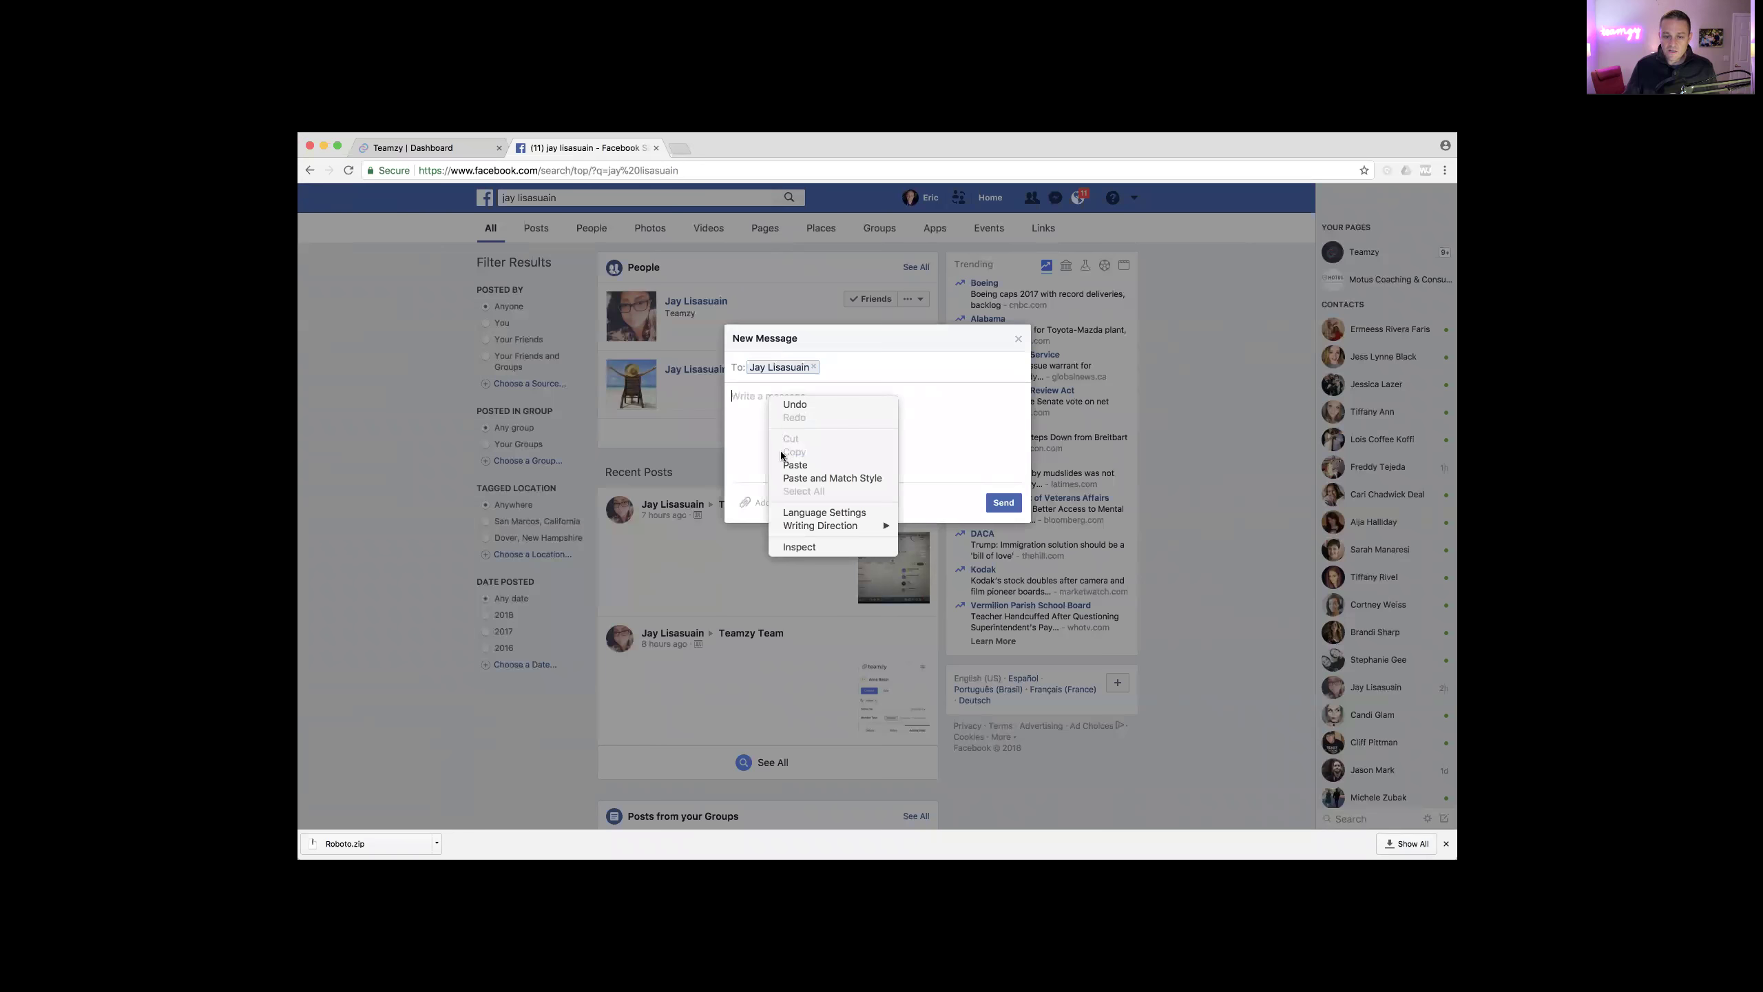
Paste the Connect 1 script and correct the greeting to the prospect's first name
{"action": "left_click", "coordinate": [784, 465]}
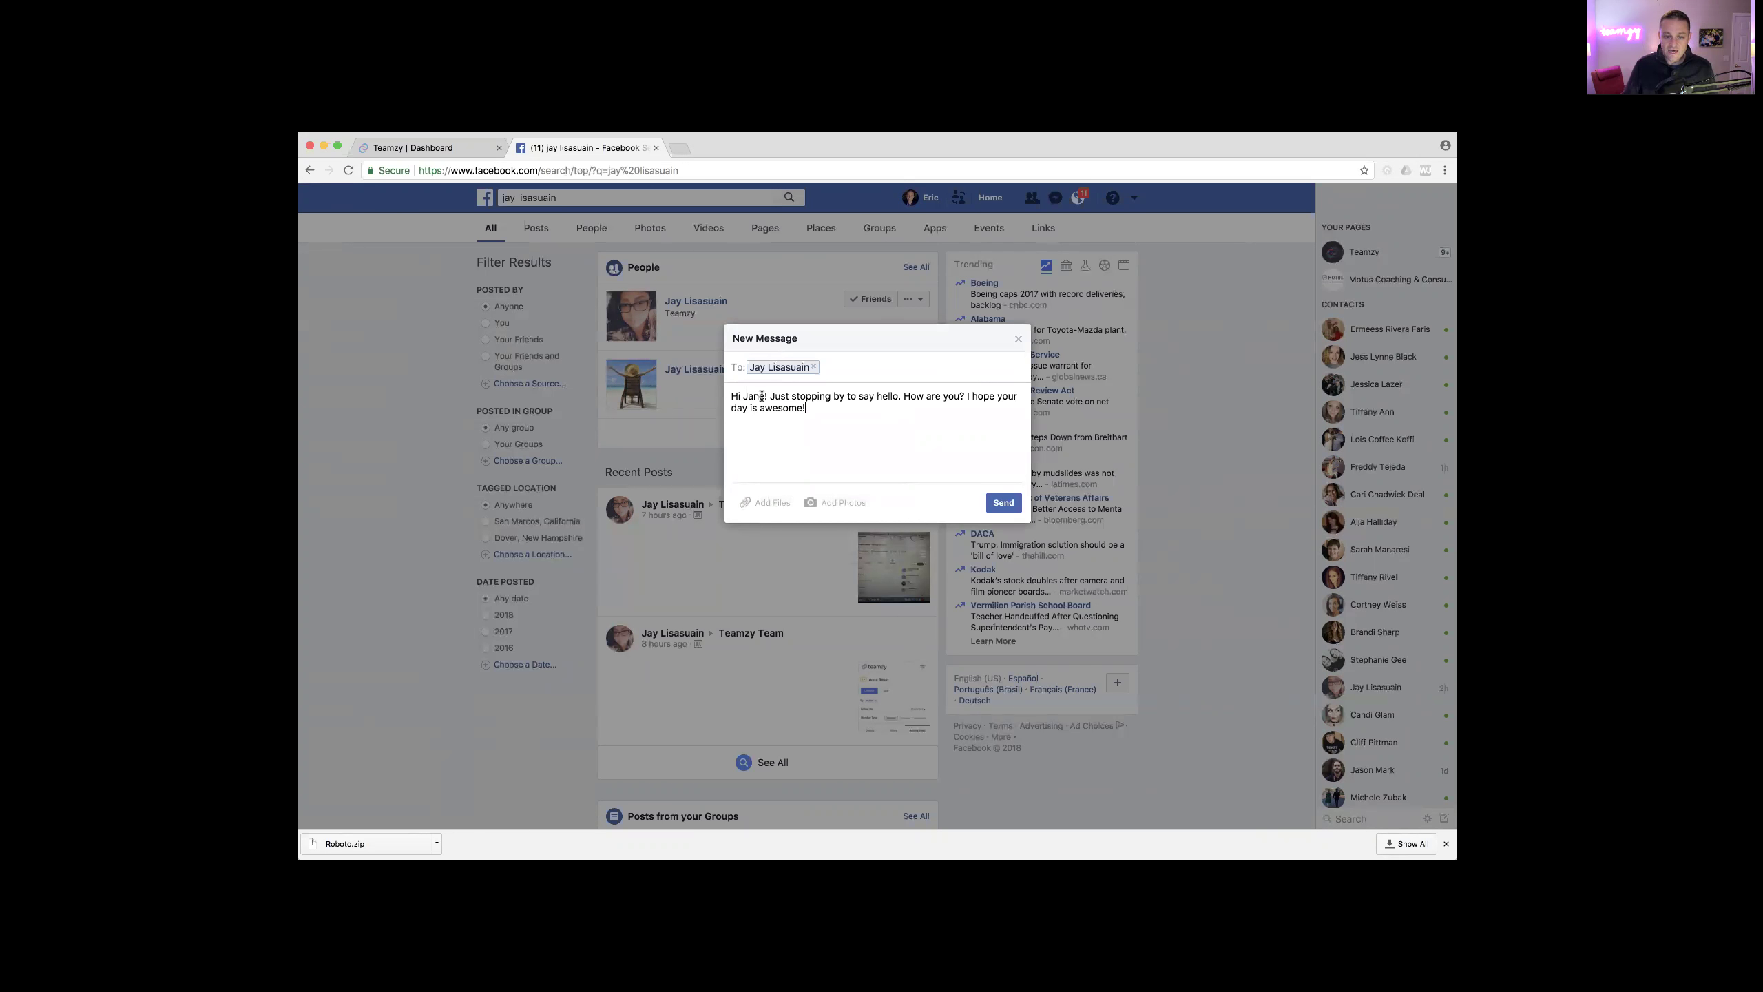
{"action": "left_click", "coordinate": [765, 396]}
{"action": "key", "text": "BackSpace"}
{"action": "key", "text": "BackSpace"}
{"action": "key", "text": "BackSpace"}
{"action": "type", "text": "y"}
{"action": "key", "text": "BackSpace"}
{"action": "type", "text": "!"}
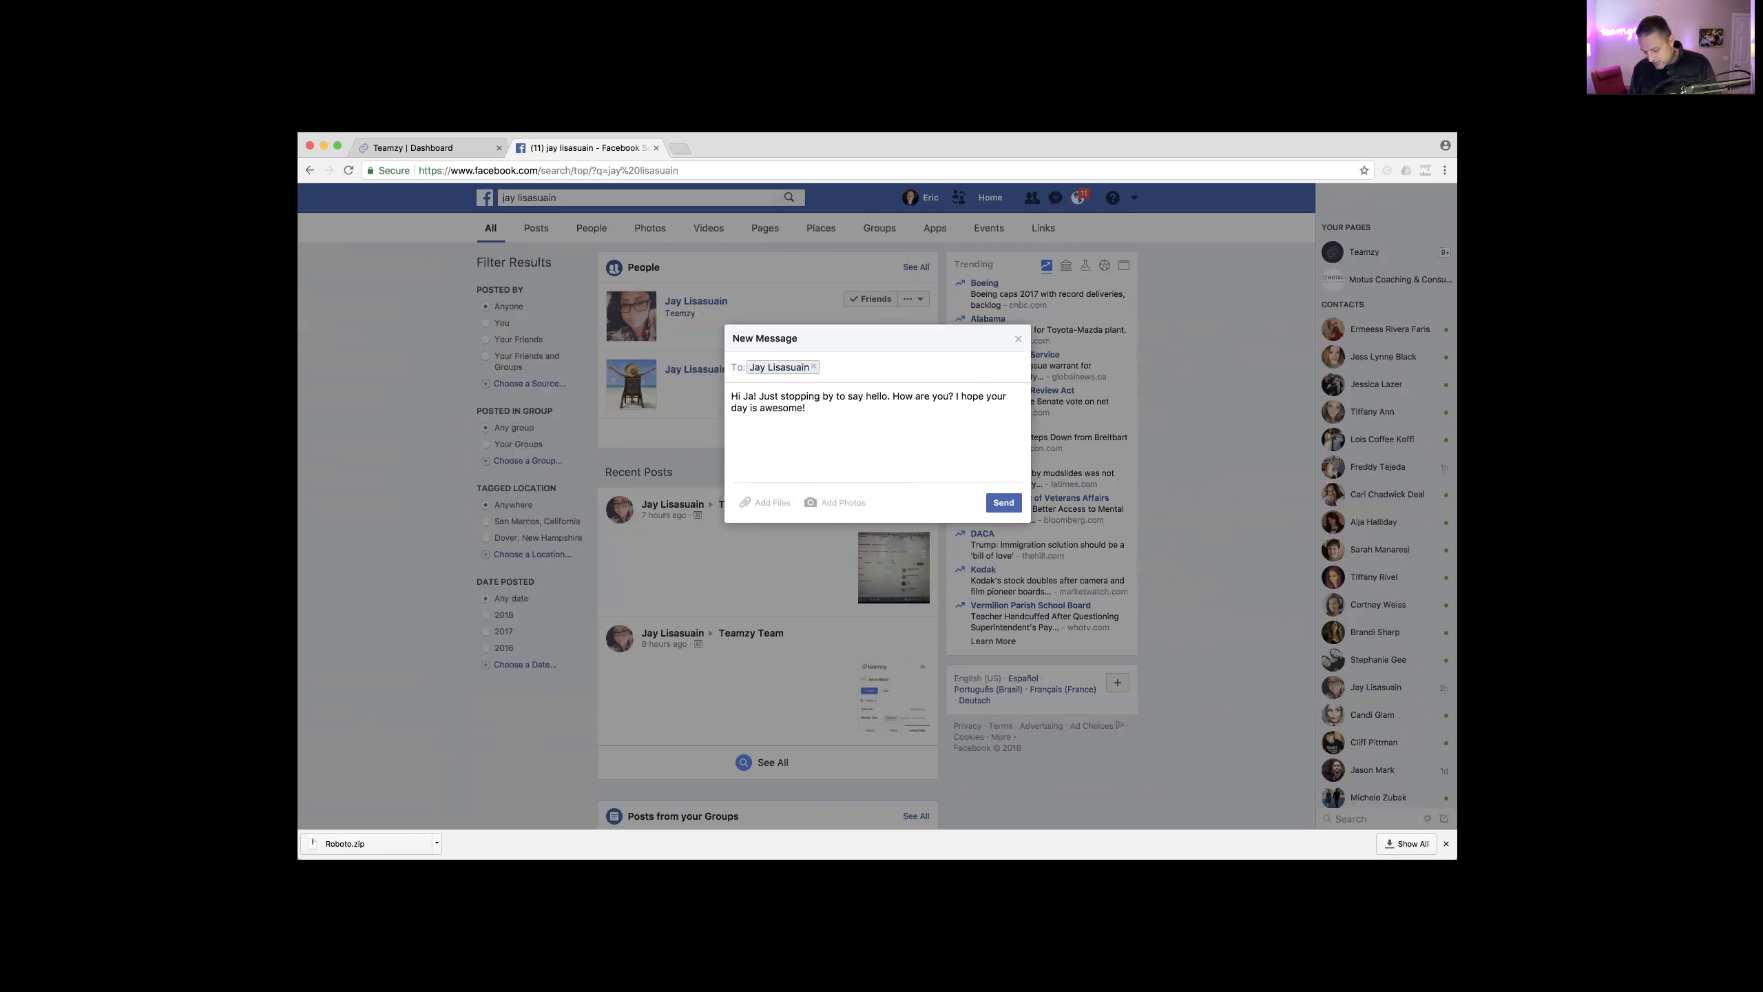
{"action": "type", "text": "y"}
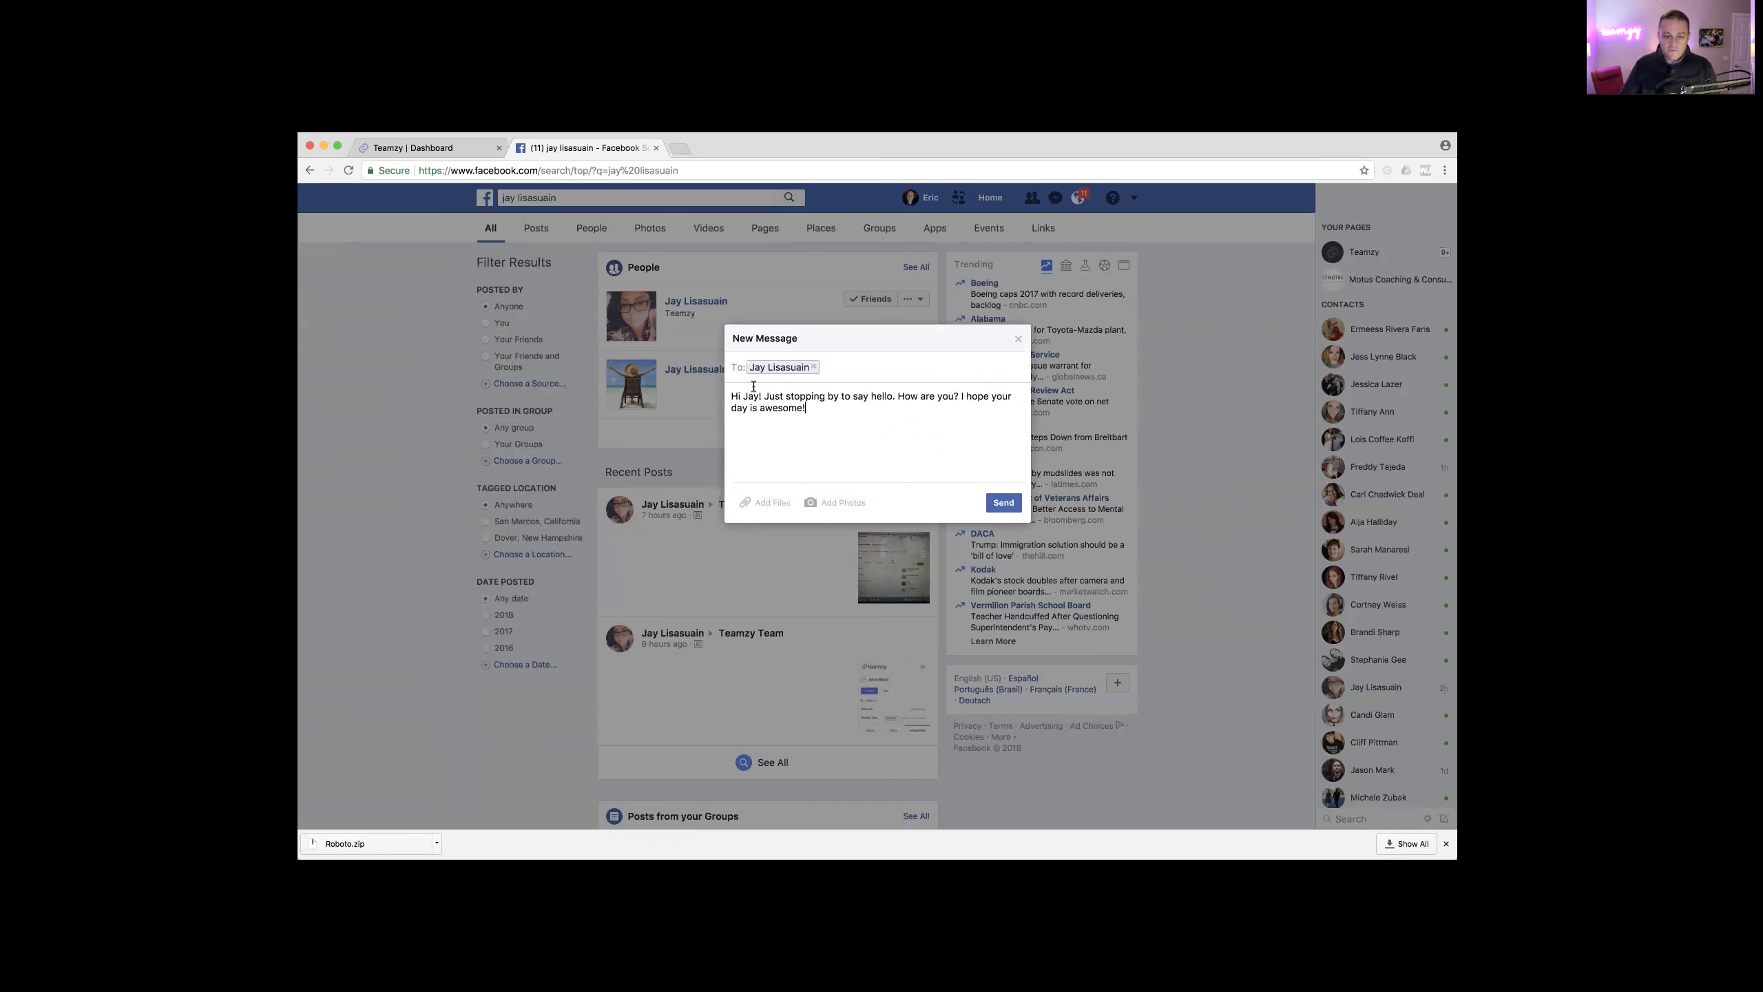
Copy the personalised message, send it, and return to Teamzy
{"action": "left_click_drag", "start_coordinate": [729, 395], "coordinate": [807, 401]}
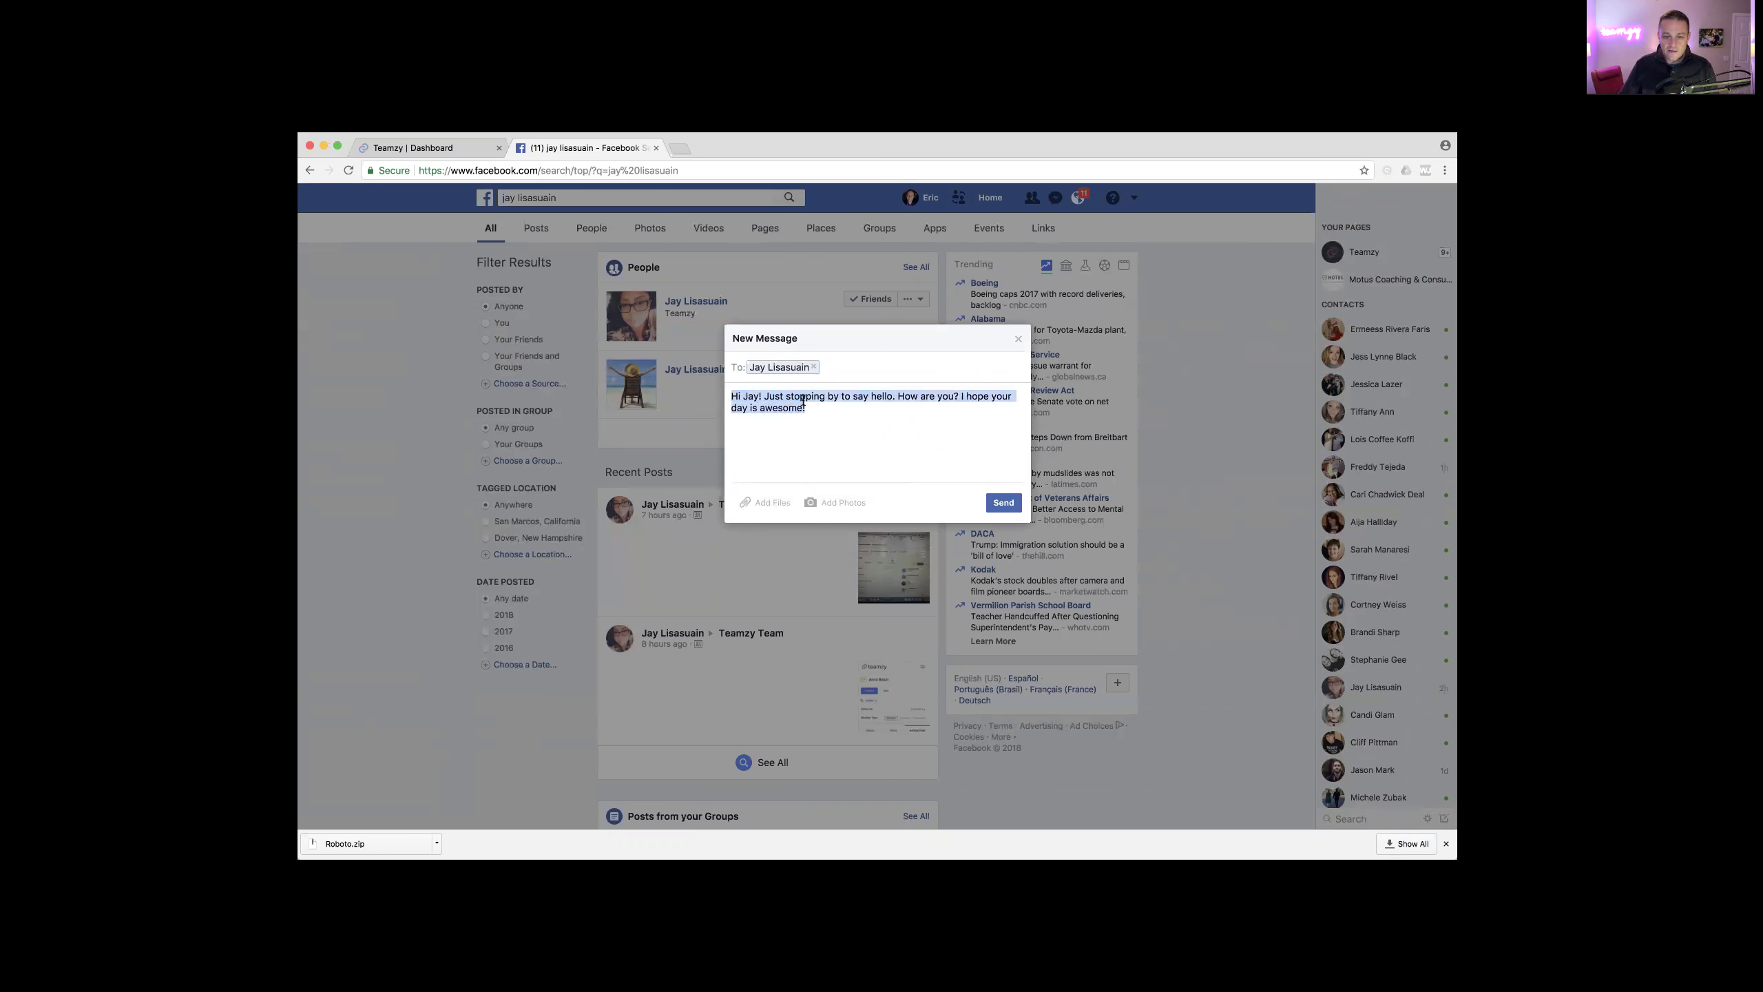
{"action": "right_click", "coordinate": [789, 398]}
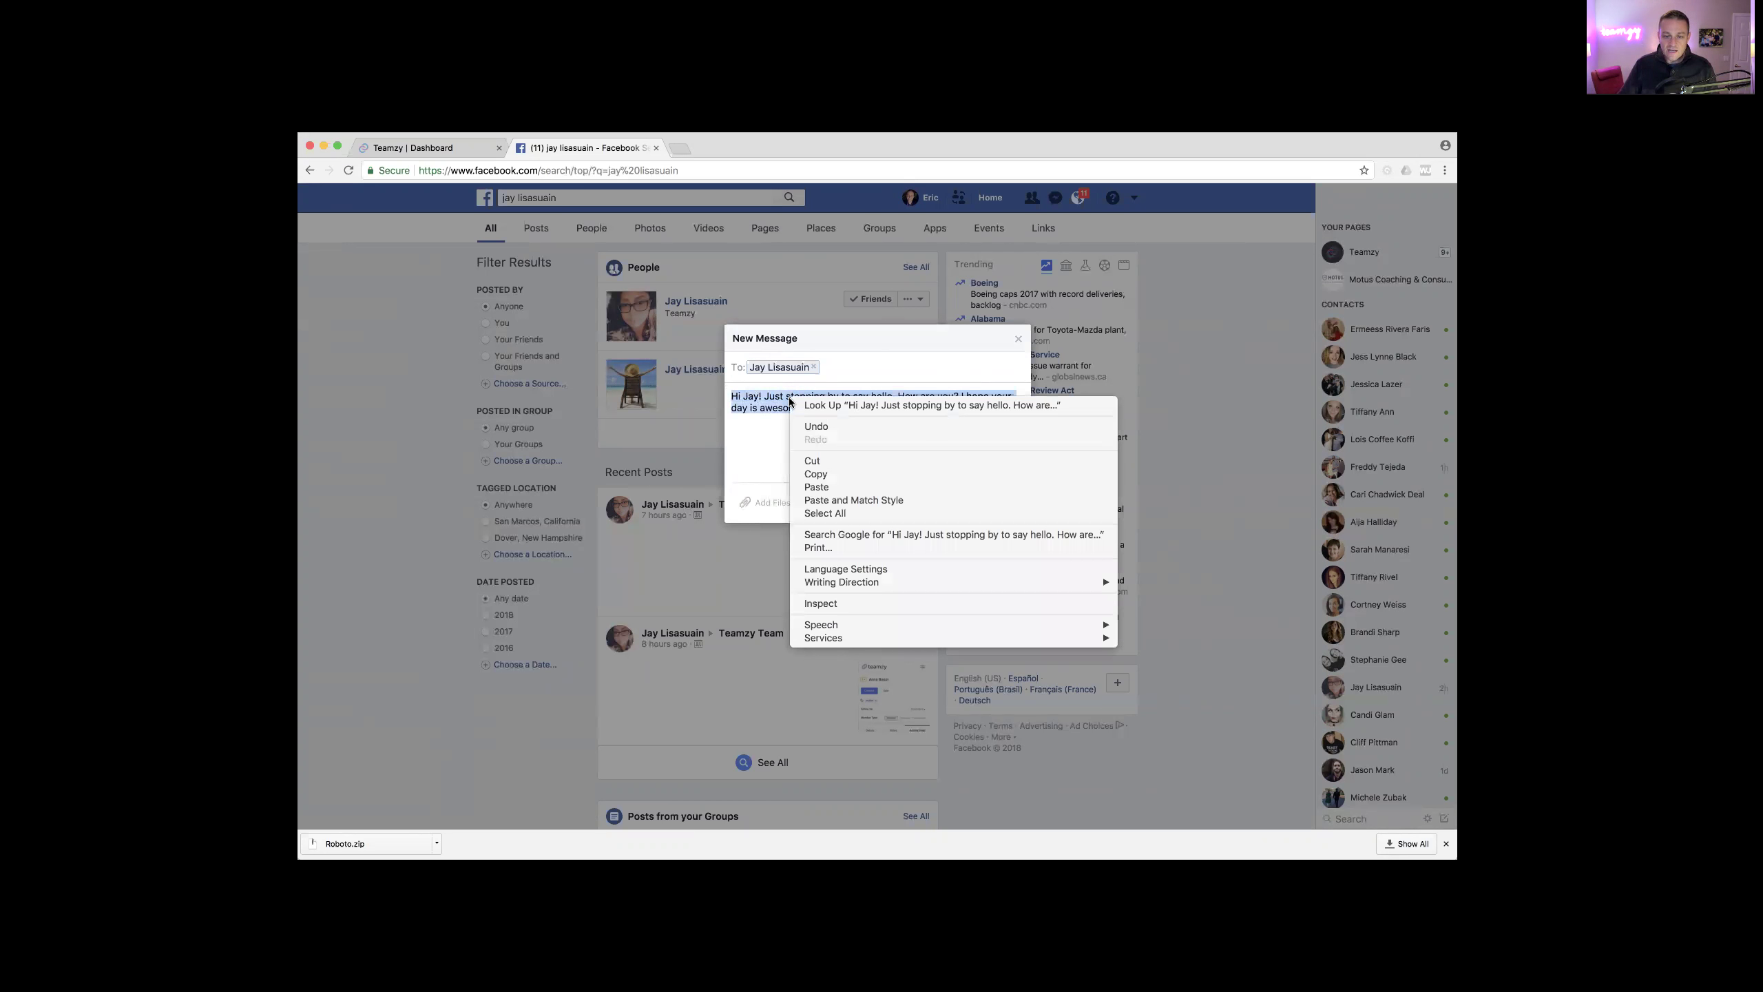
{"action": "left_click", "coordinate": [810, 475]}
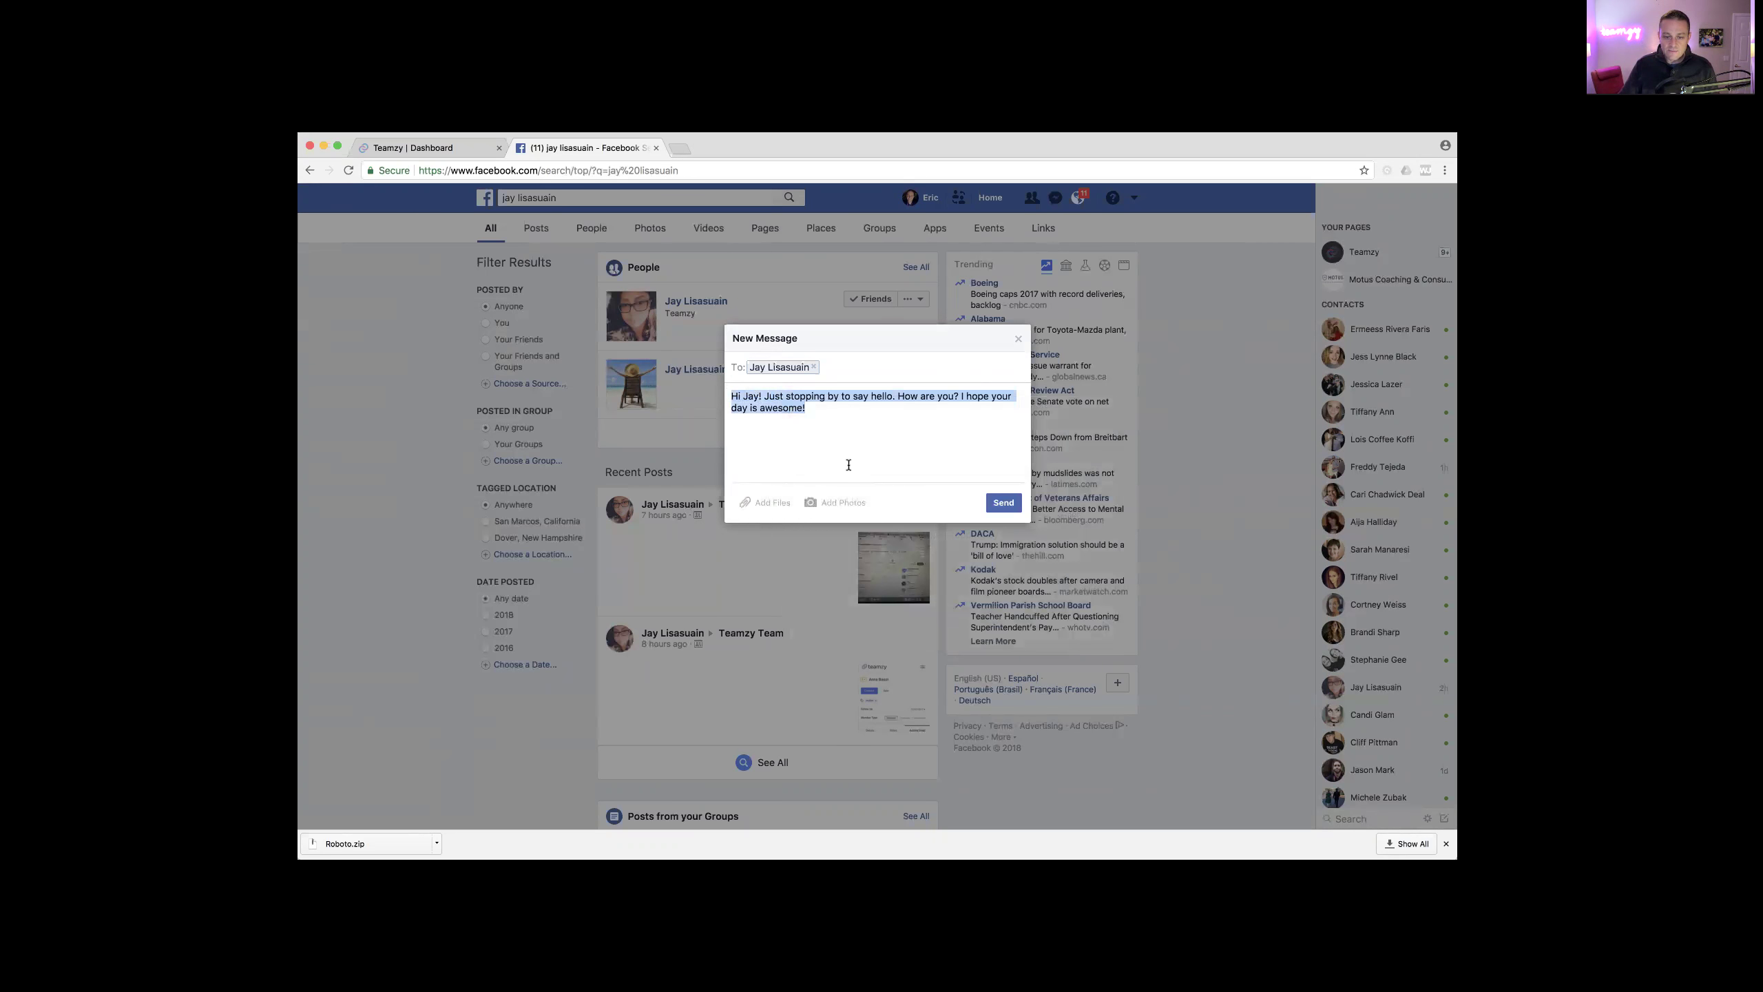
{"action": "left_click", "coordinate": [999, 503]}
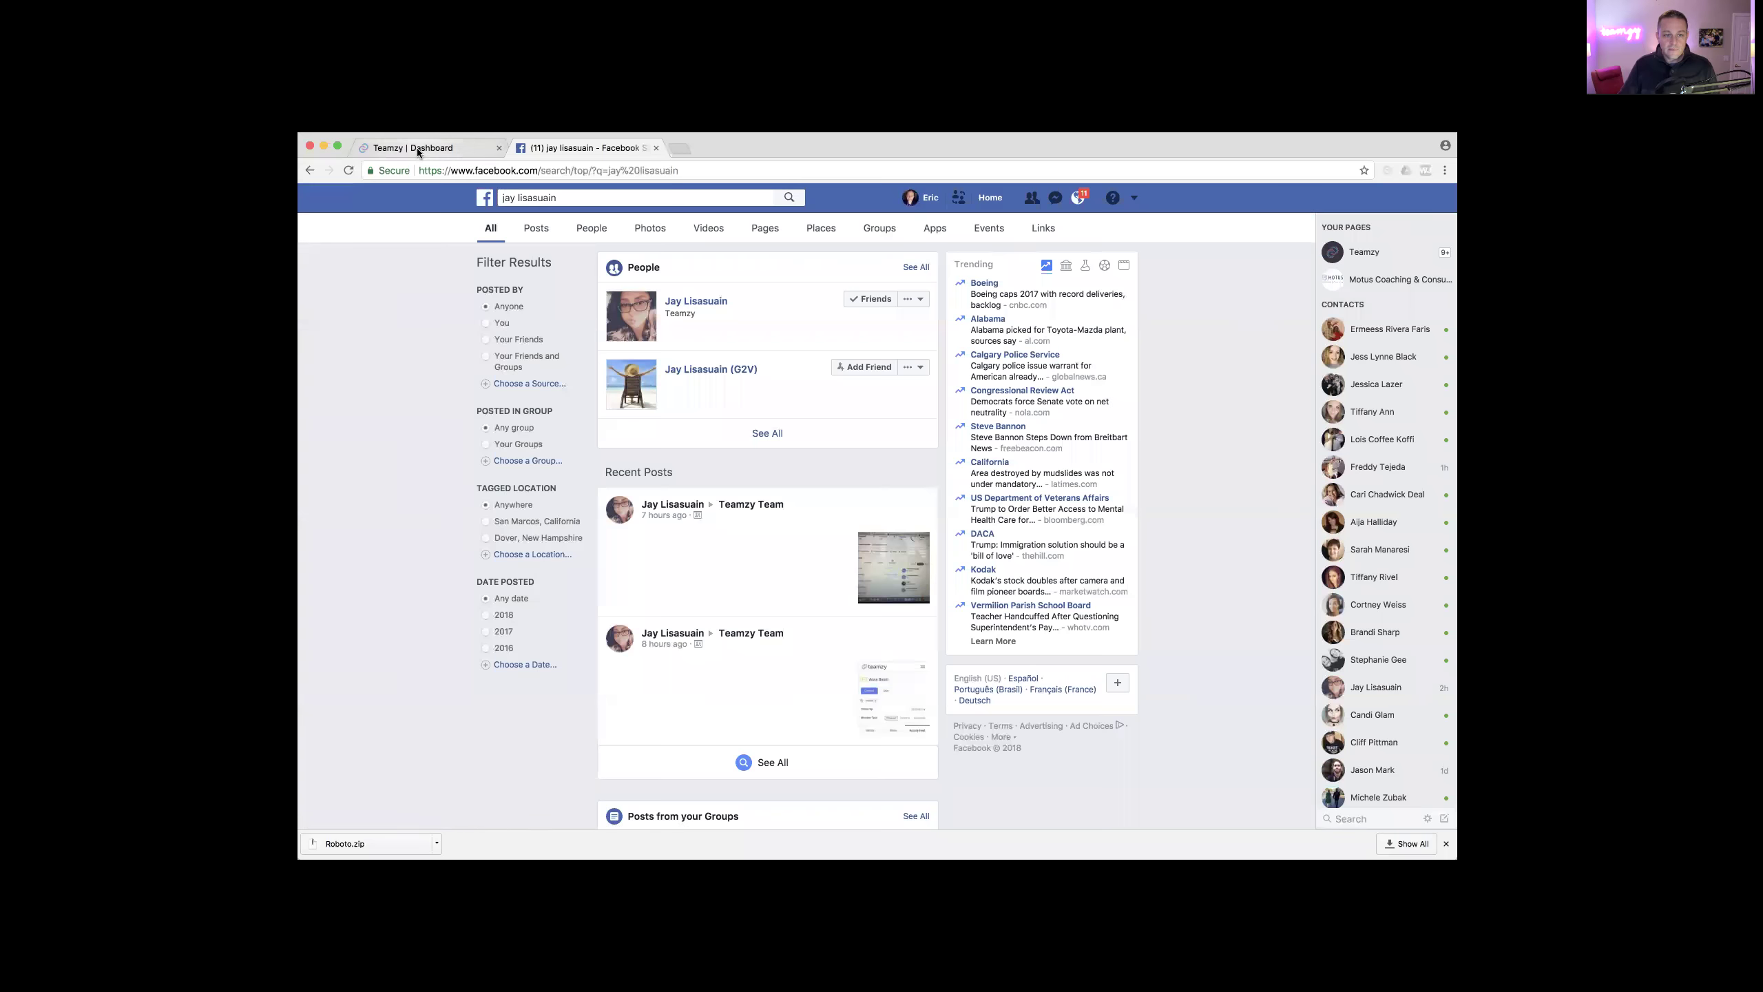
{"action": "left_click", "coordinate": [417, 147]}
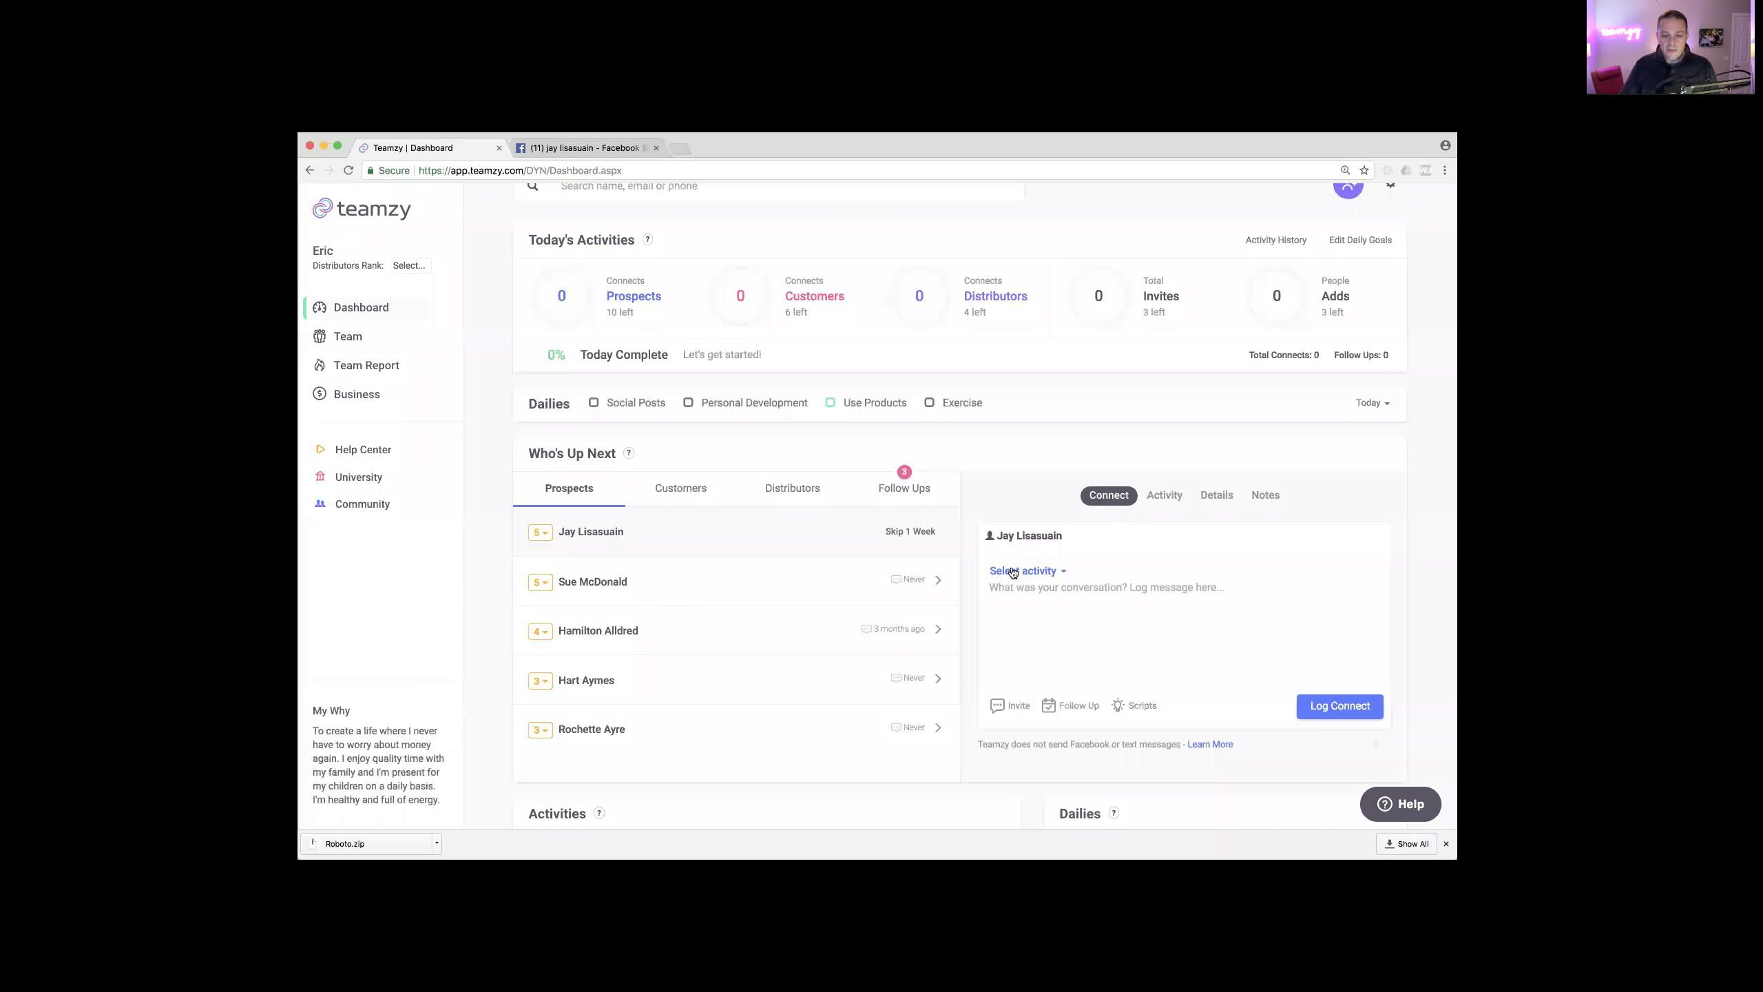
Log a Facebook Message connect for the first prospect, with the sent text pasted into the conversation
{"action": "left_click", "coordinate": [1027, 572]}
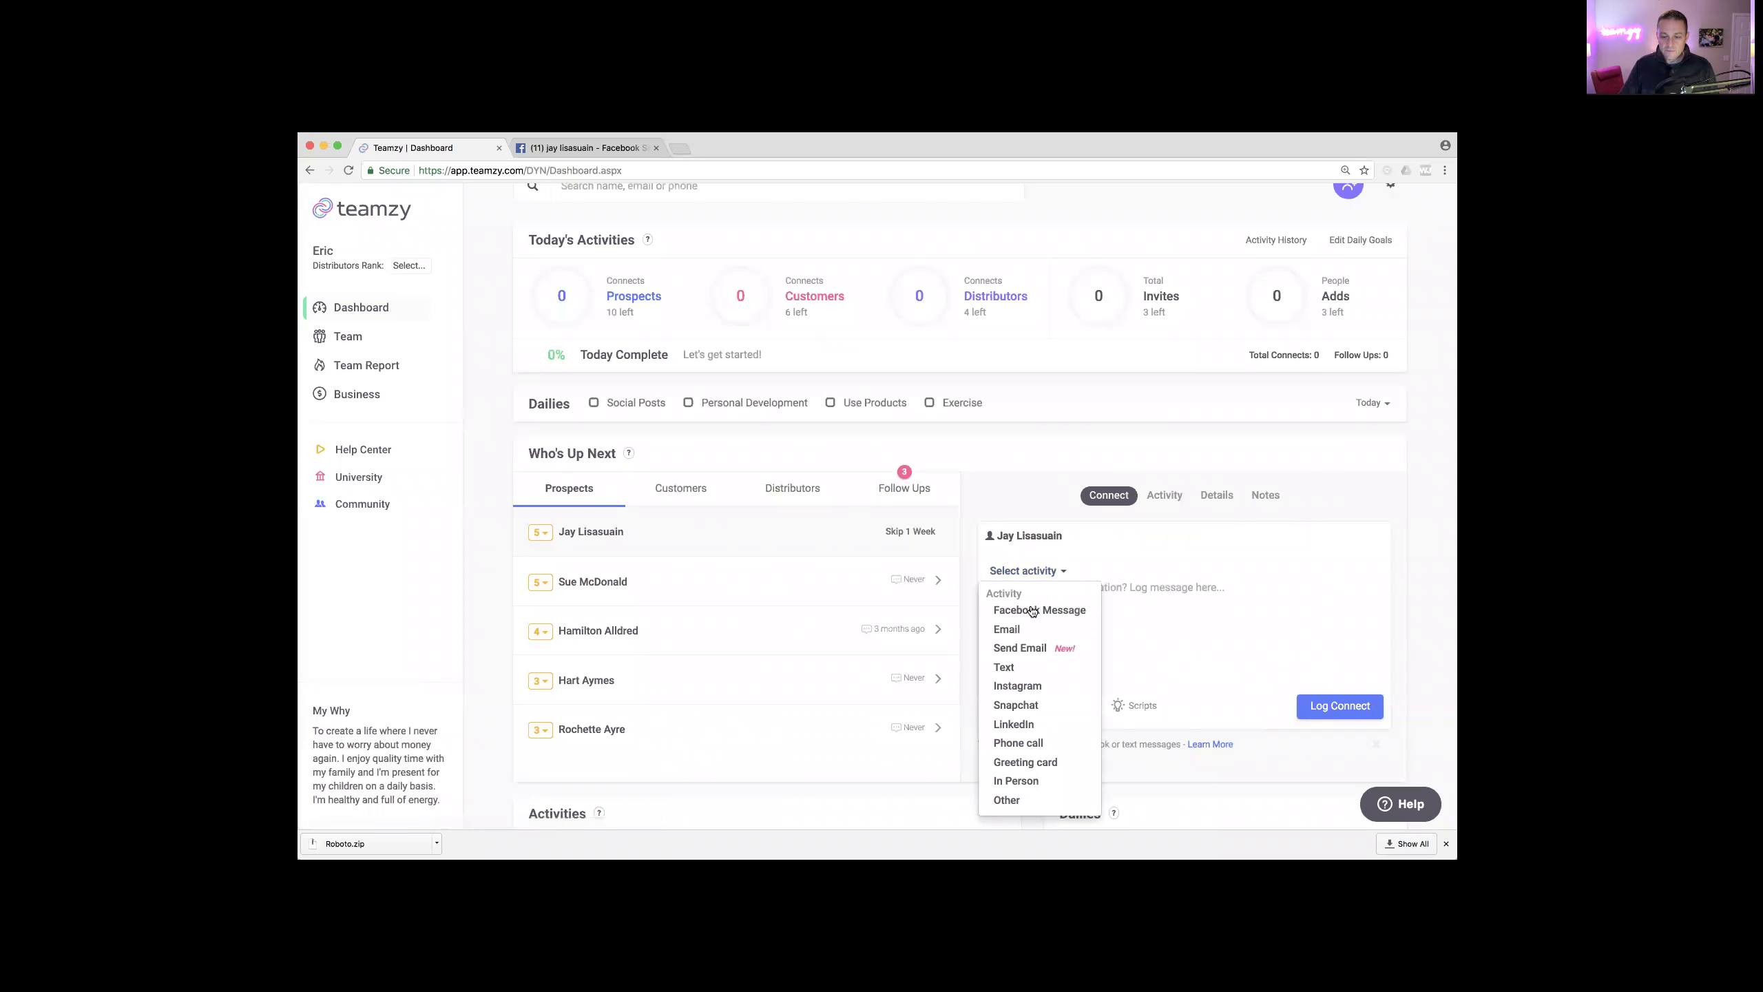
{"action": "left_click", "coordinate": [1033, 609]}
{"action": "right_click", "coordinate": [1017, 591]}
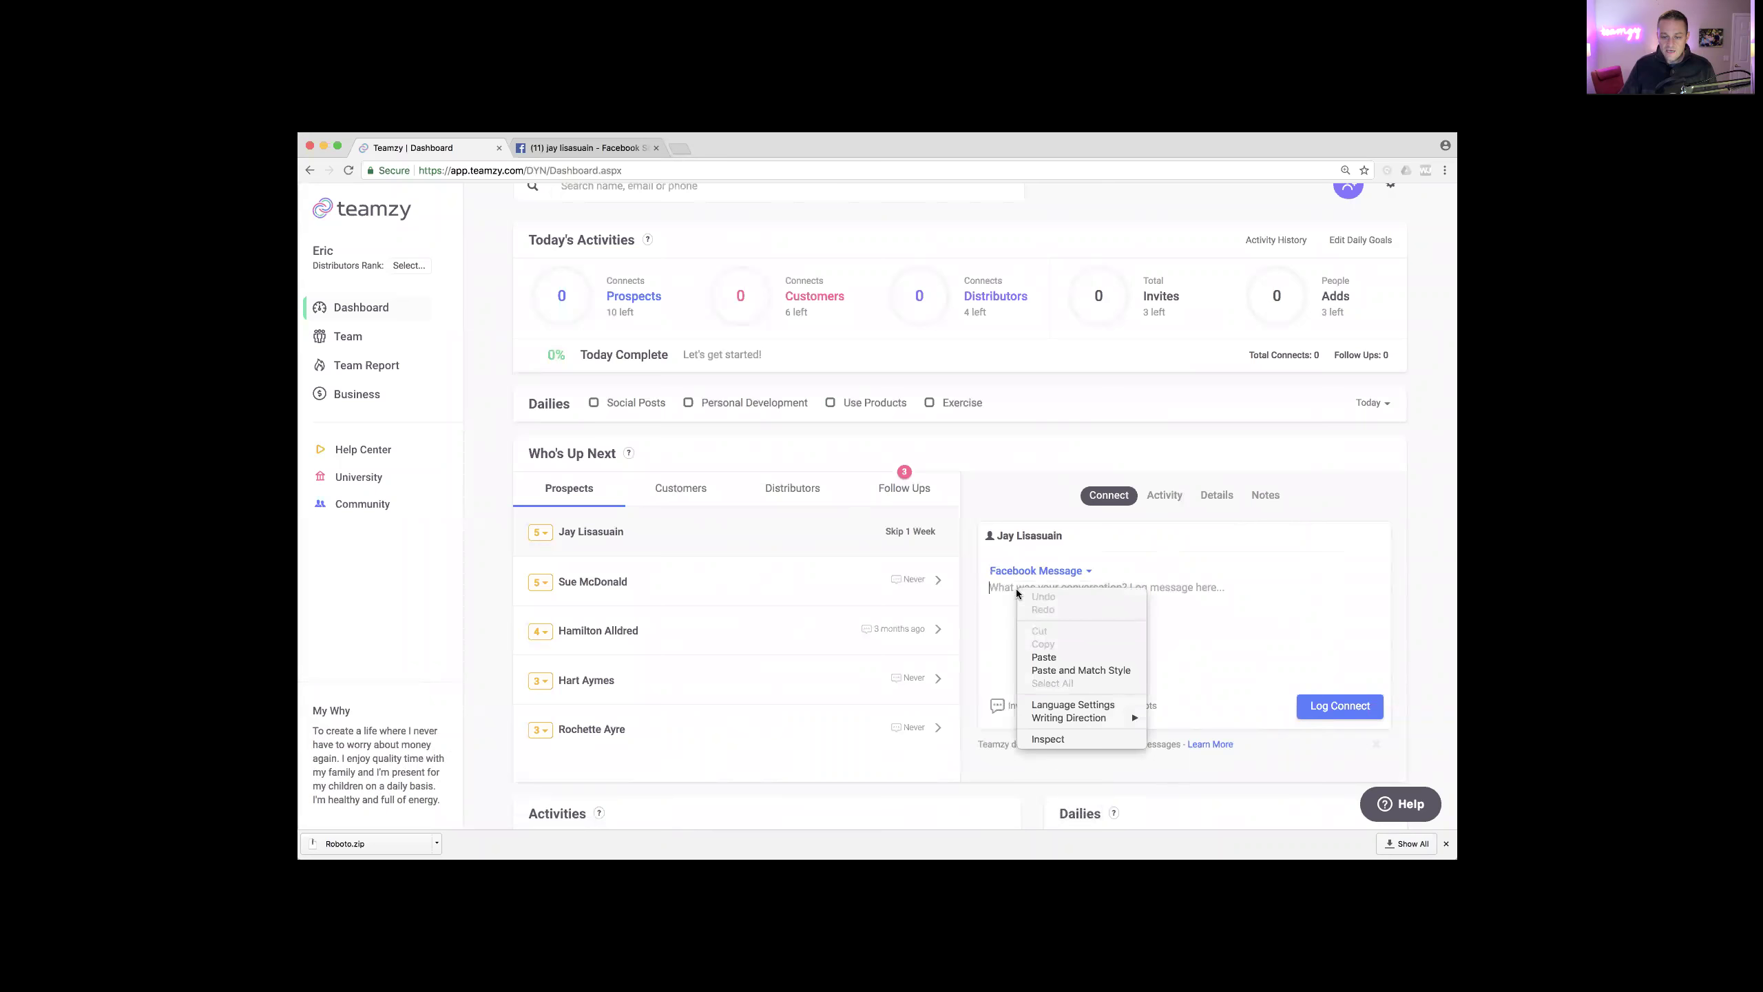
{"action": "left_click", "coordinate": [1042, 655]}
{"action": "key", "text": "super+v"}
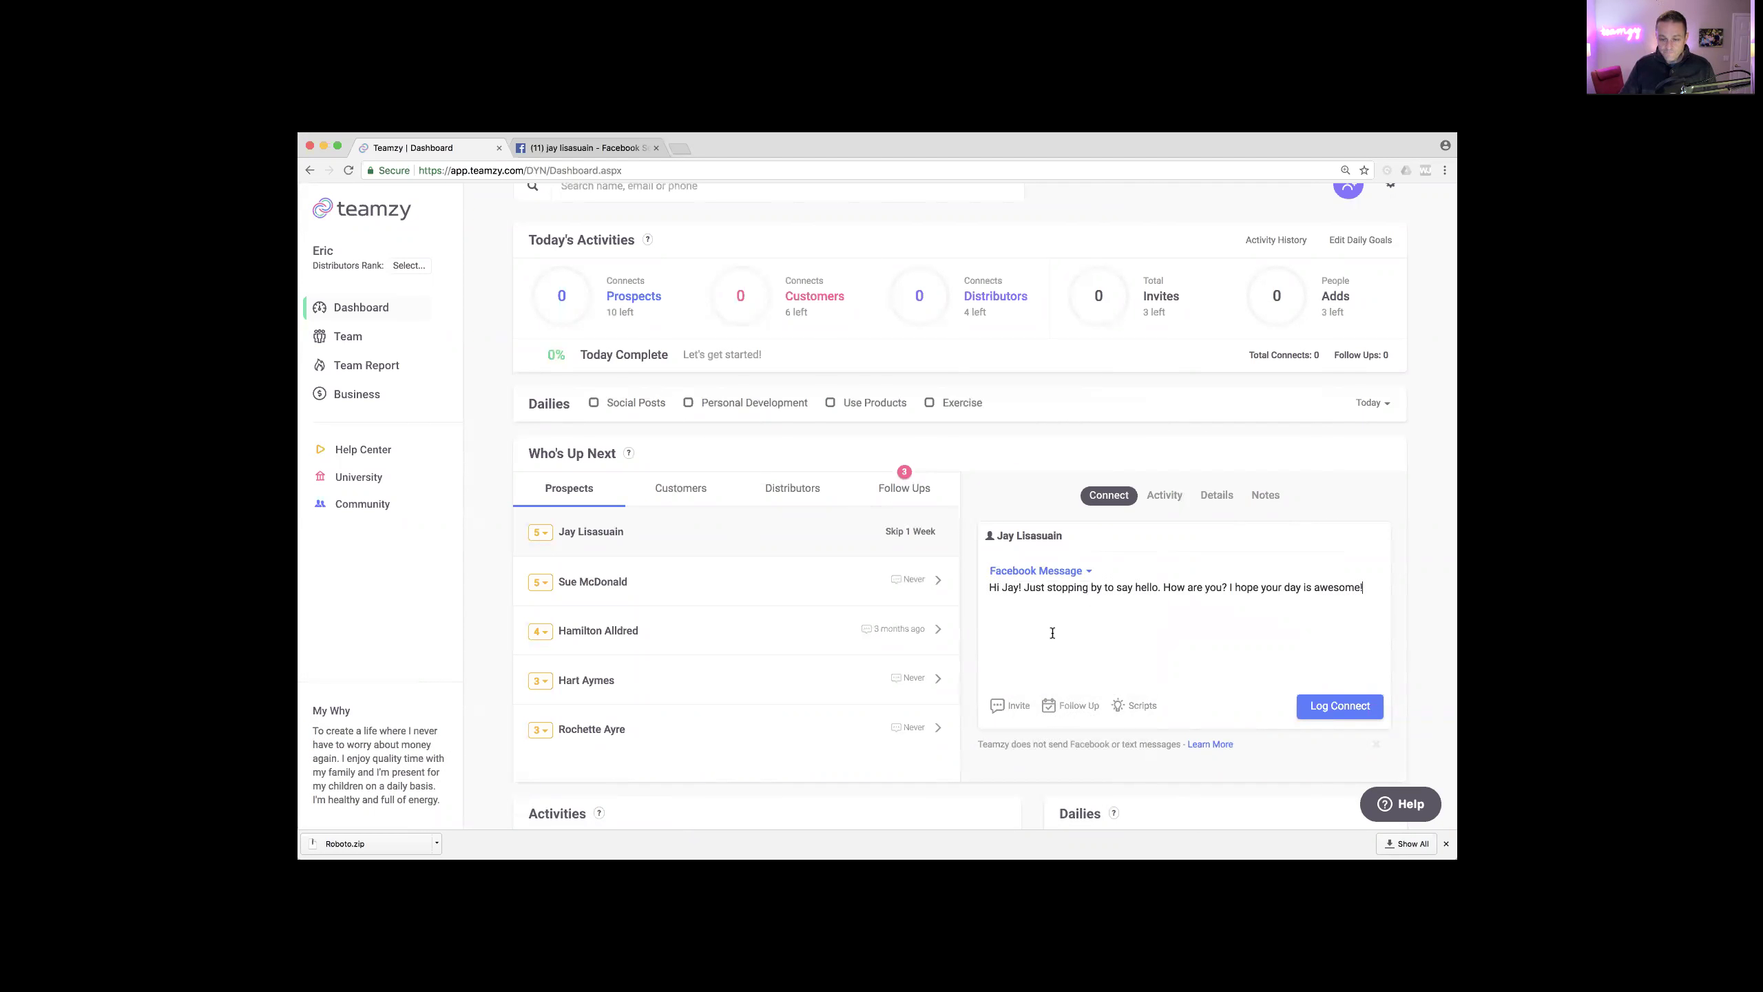
{"action": "left_click", "coordinate": [1329, 706]}
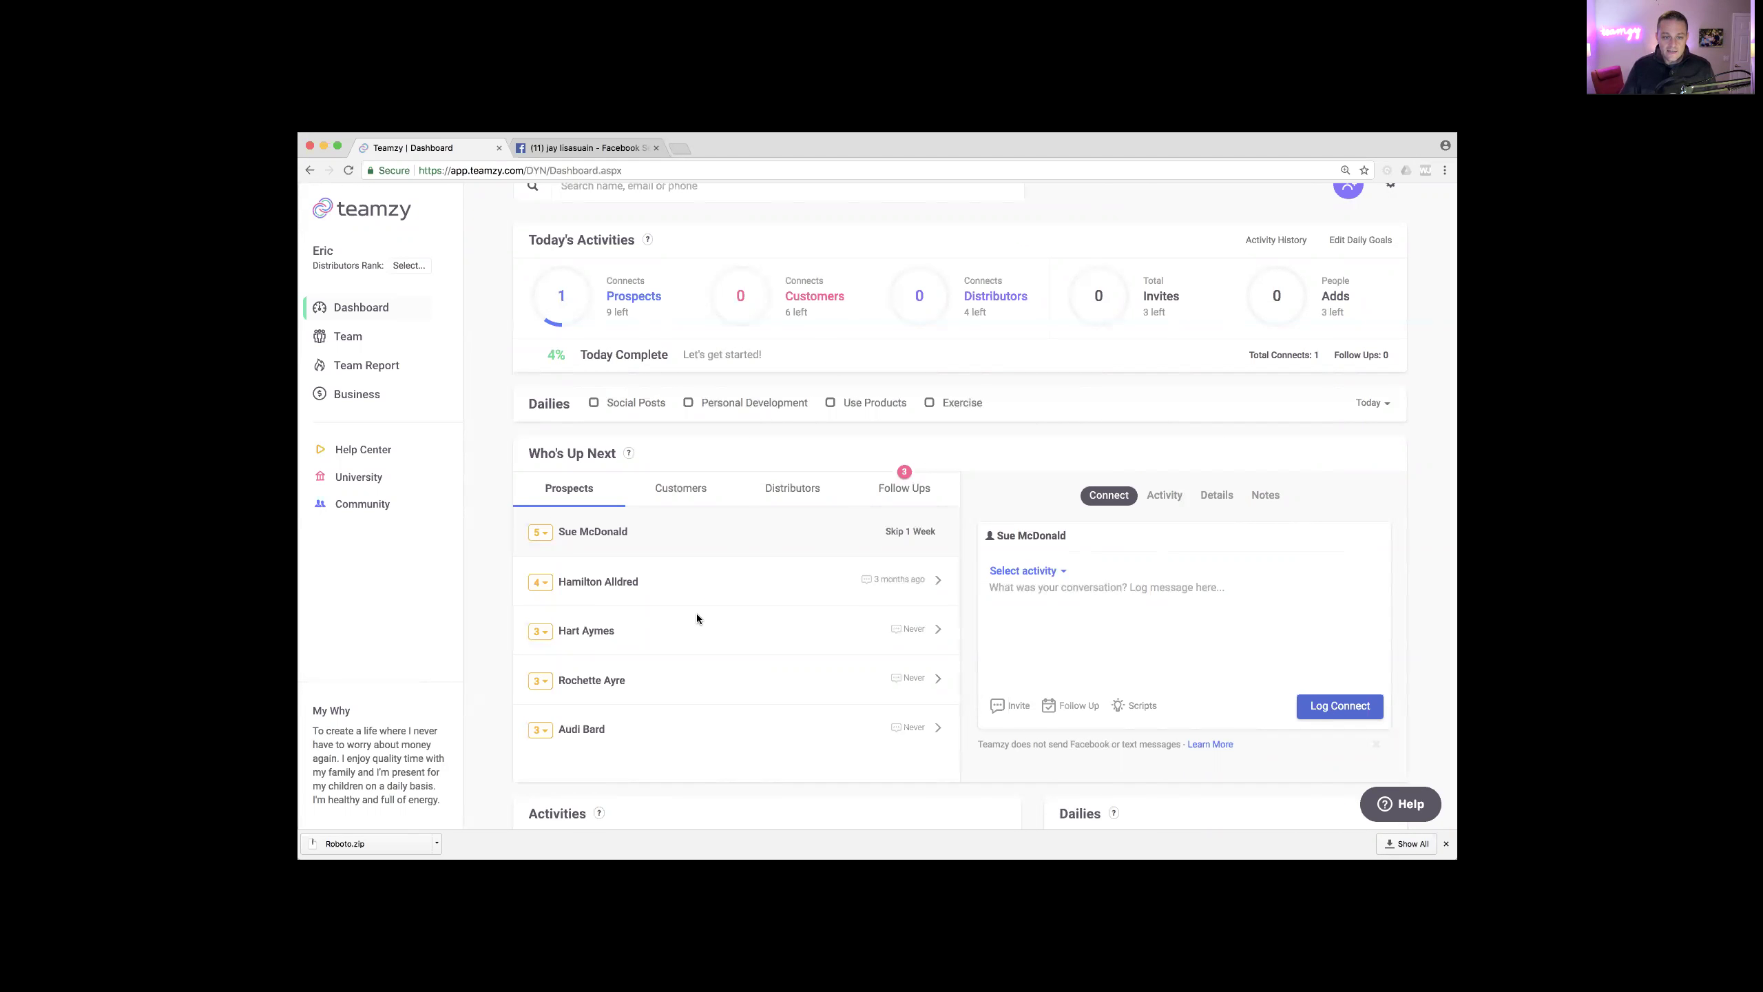
{"action": "mouse_move", "coordinate": [554, 298]}
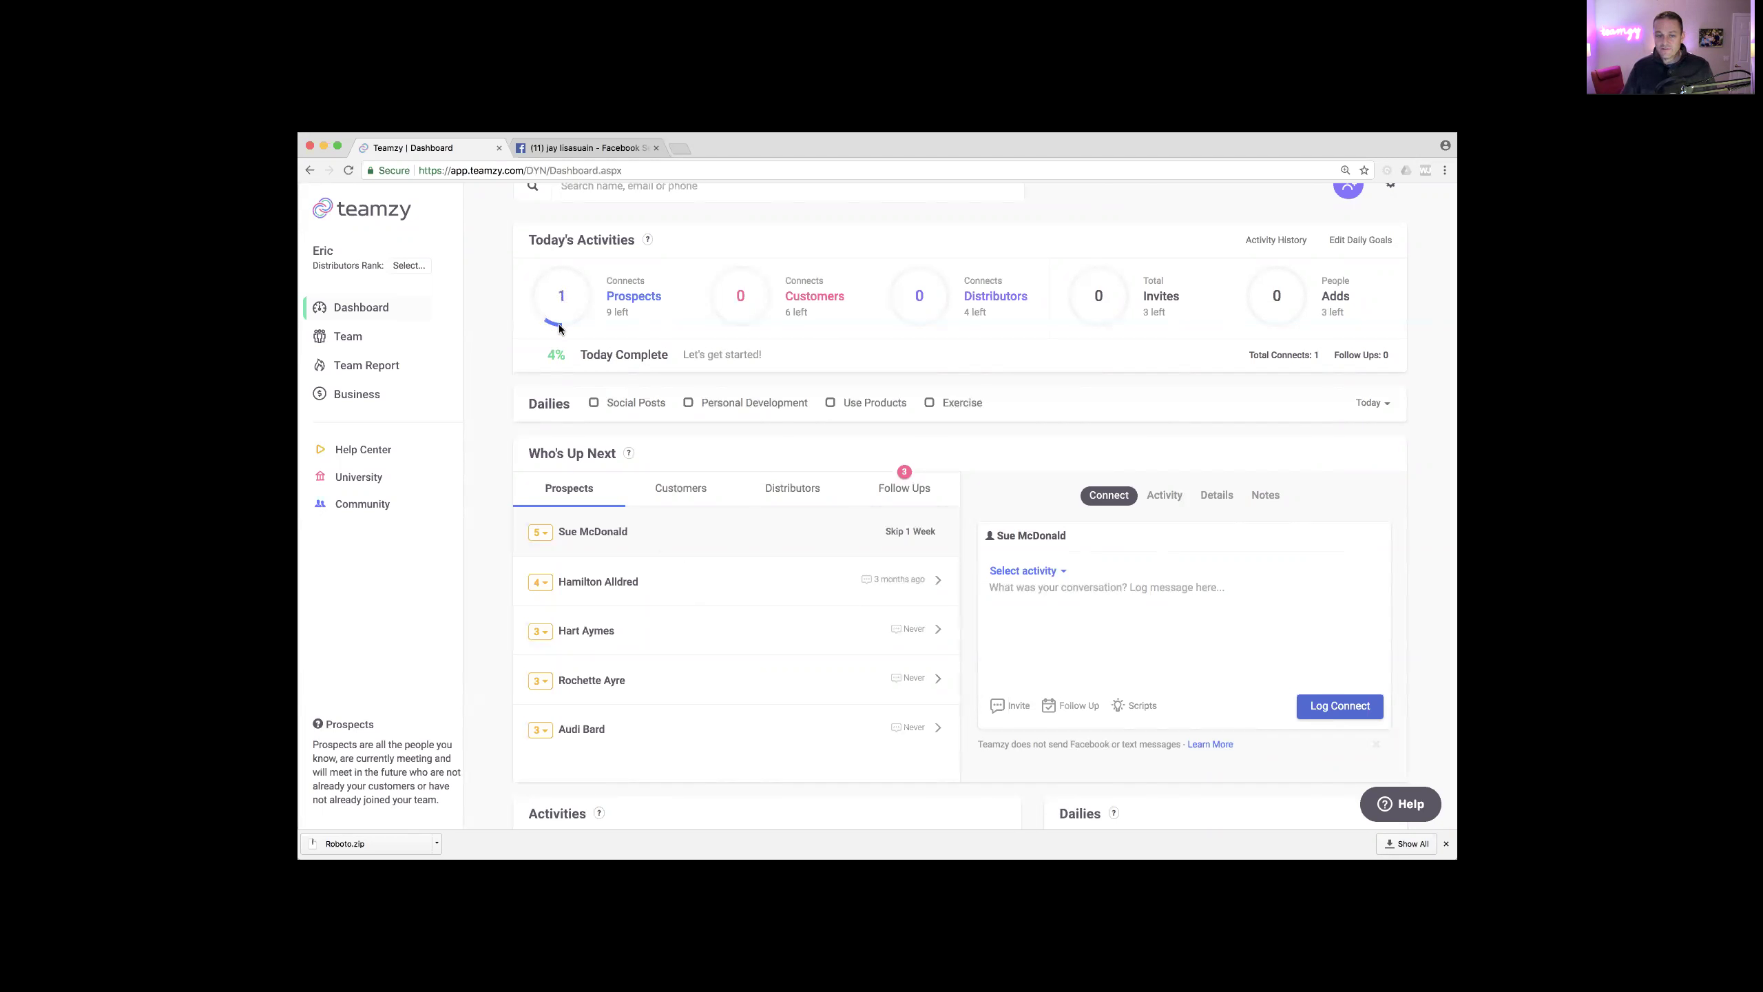
{"action": "left_click", "coordinate": [599, 146]}
Search Facebook for the next prospect and start a new message to her
{"action": "left_click", "coordinate": [602, 200]}
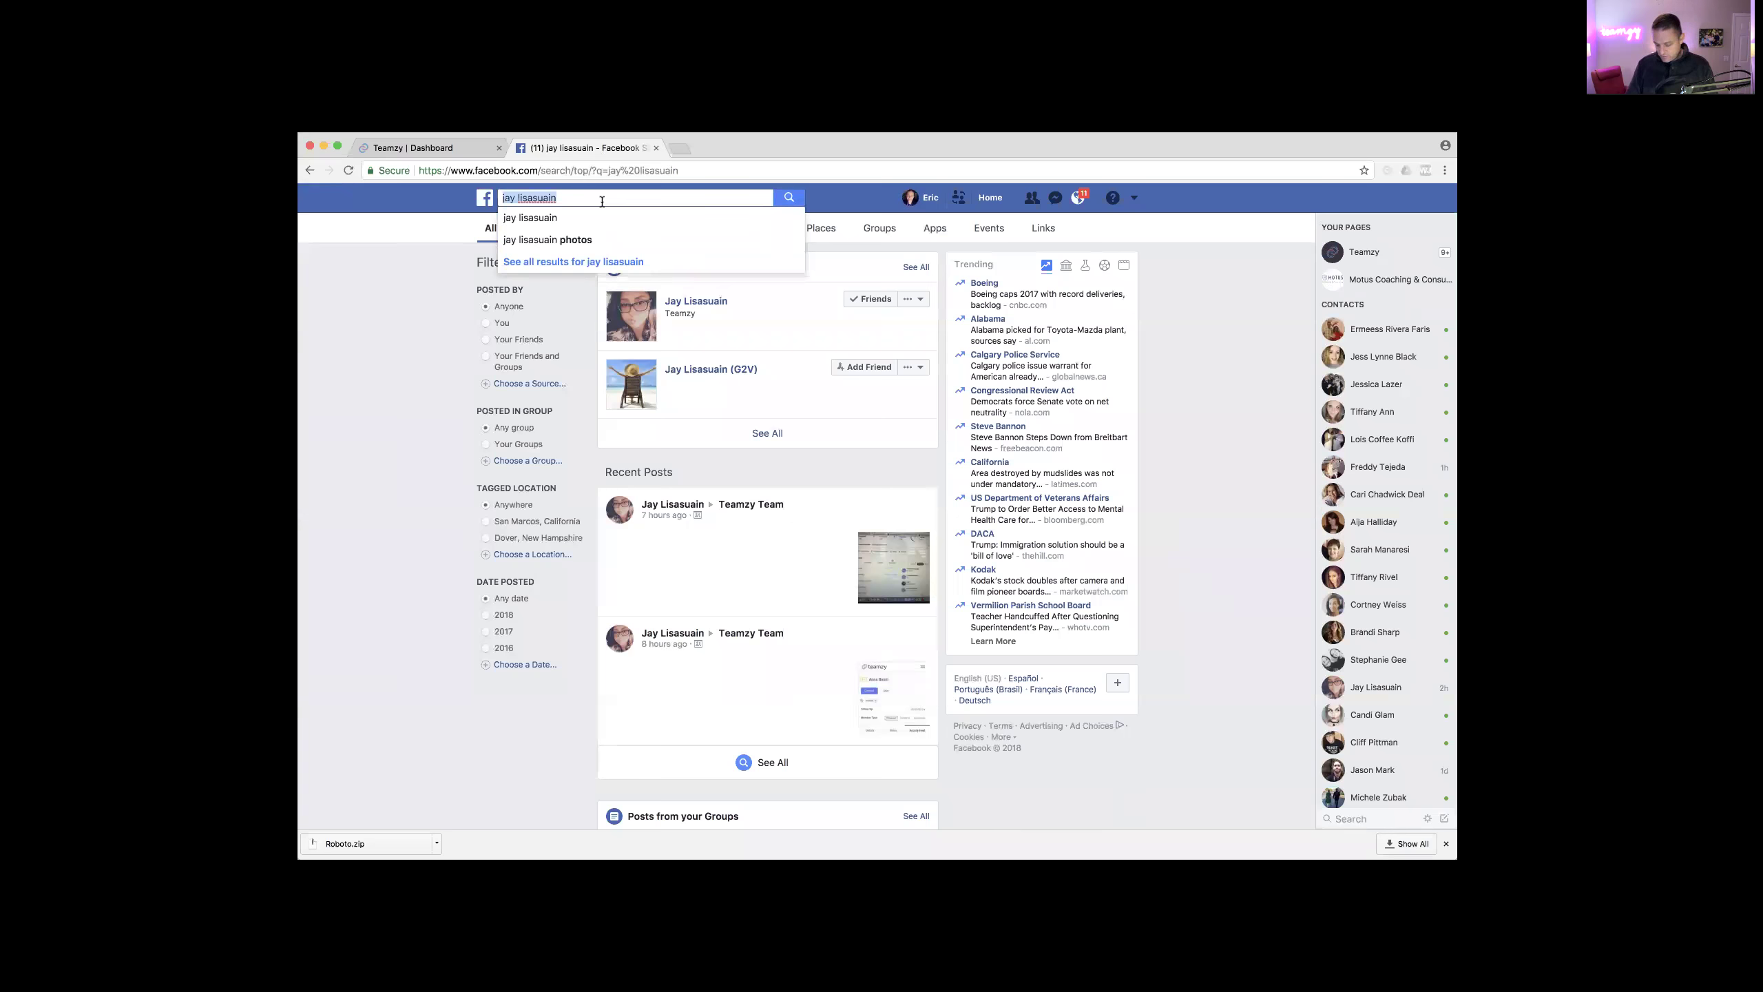
{"action": "type", "text": "sue"}
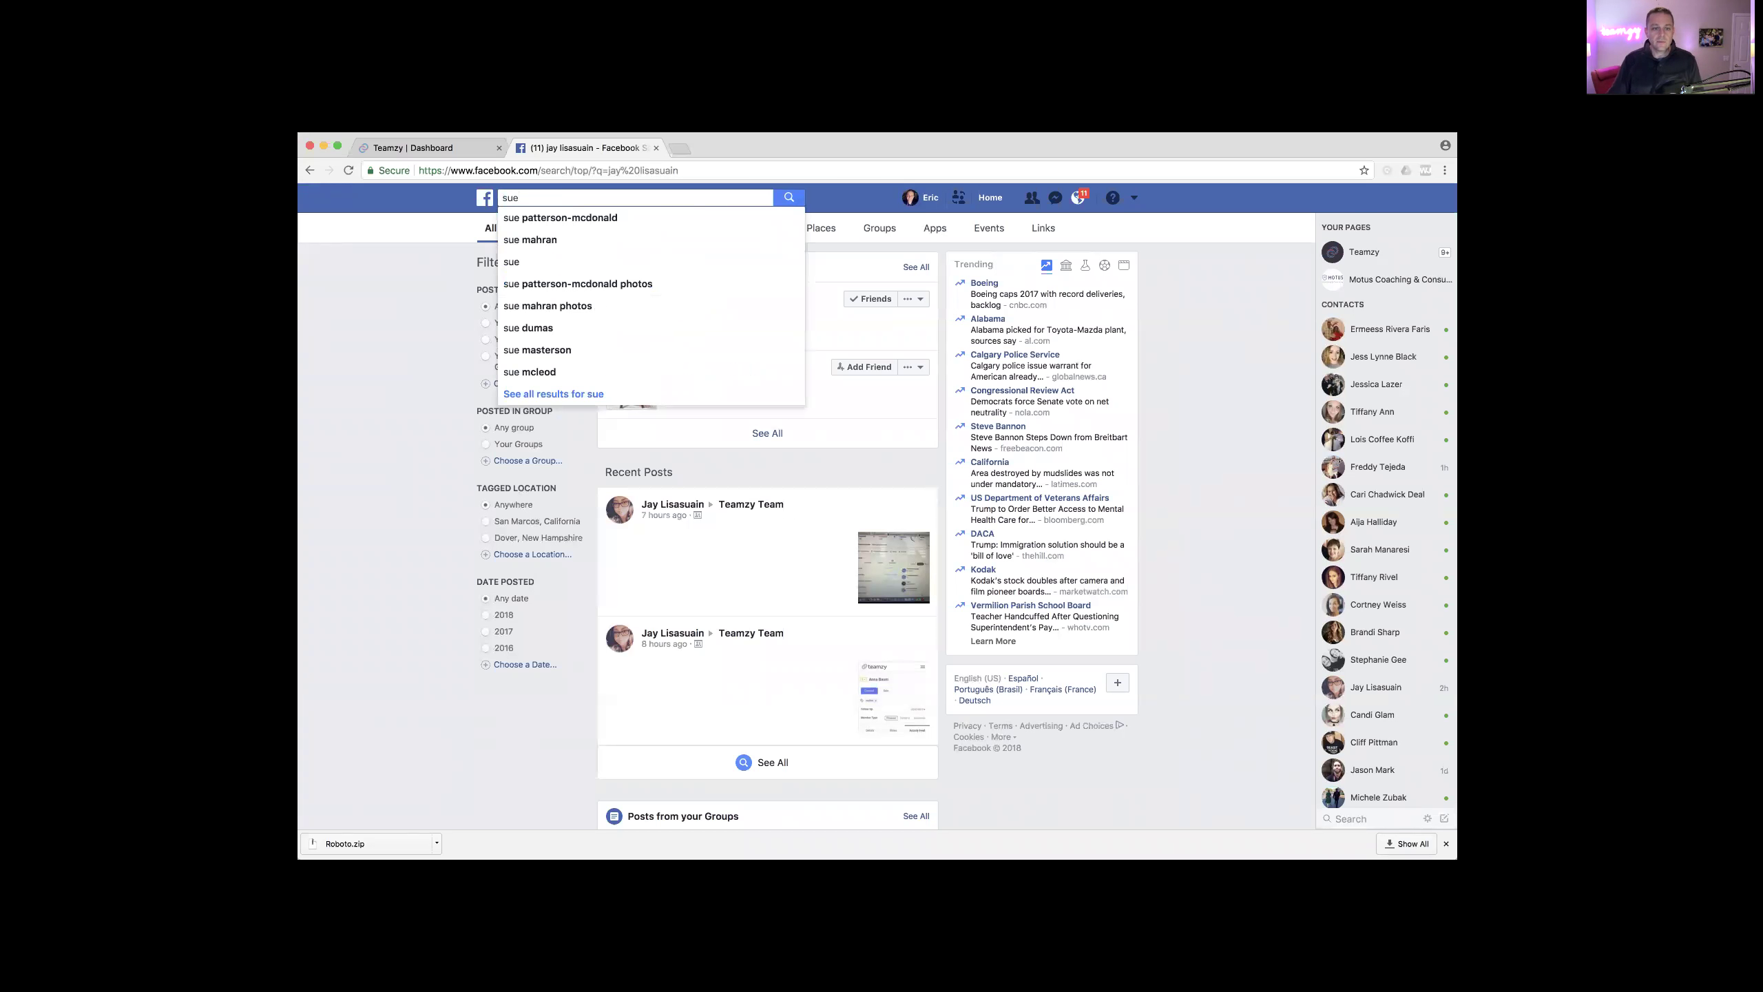
{"action": "left_click", "coordinate": [601, 219]}
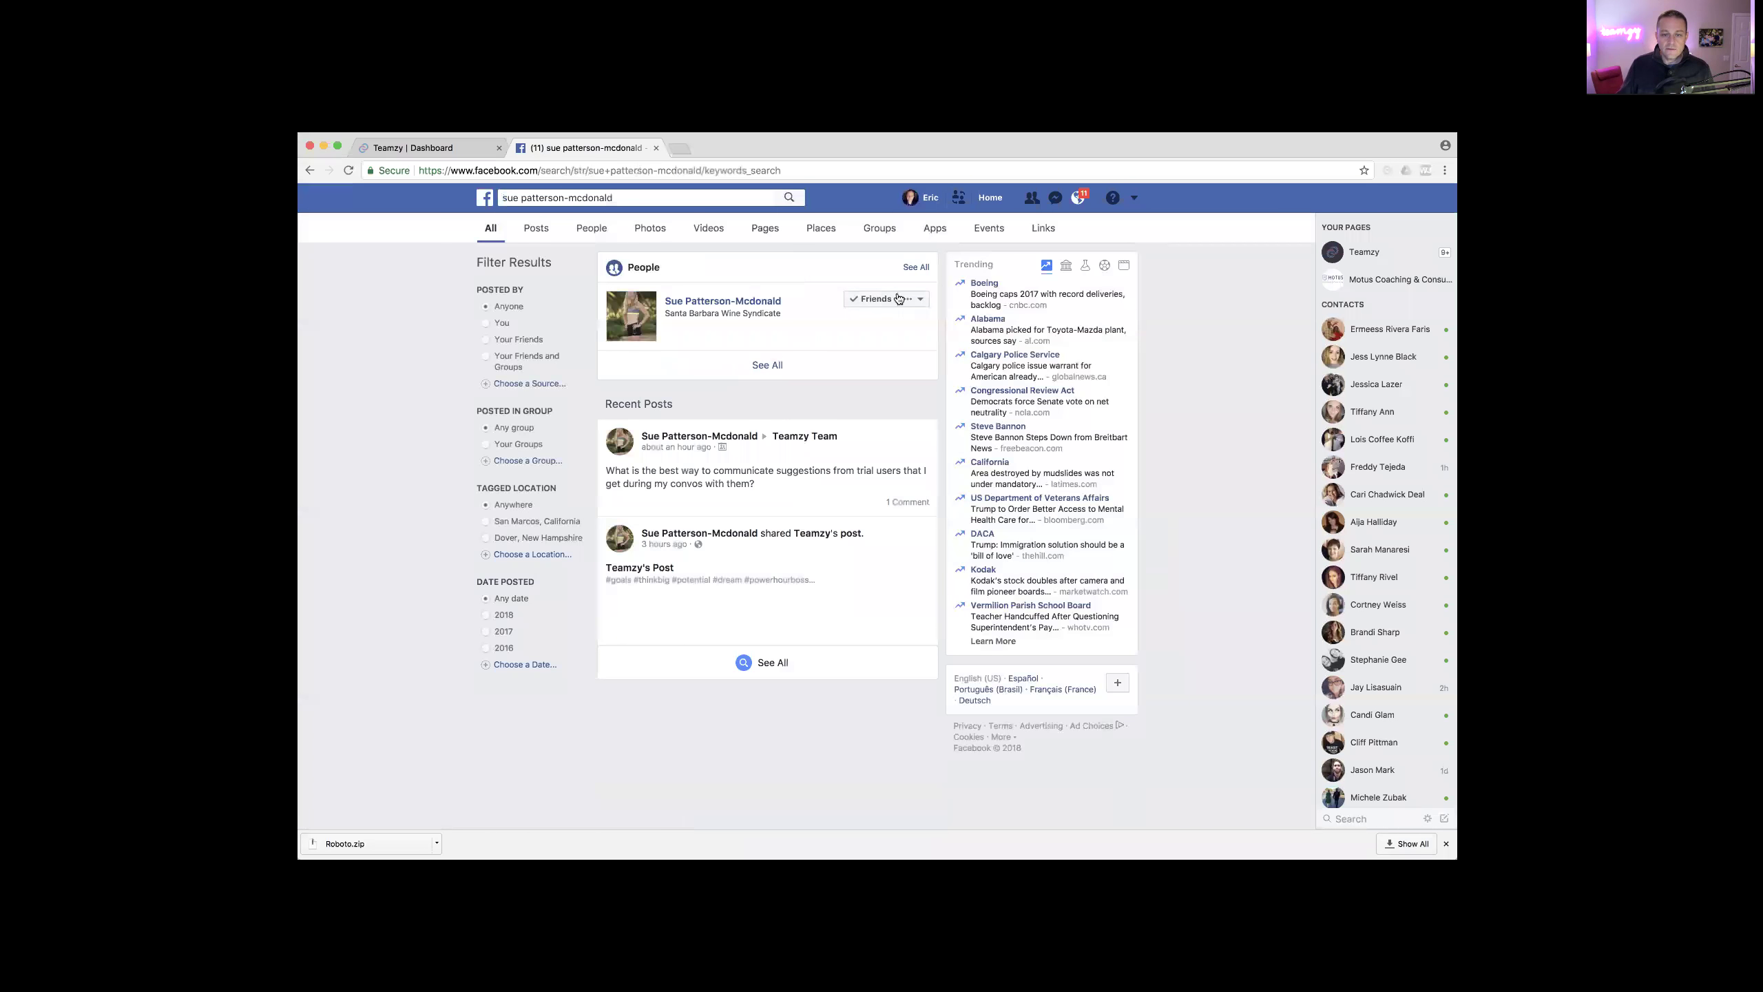
{"action": "left_click", "coordinate": [916, 303]}
{"action": "left_click", "coordinate": [888, 326]}
Paste the saved greeting and replace the old first name with hers
{"action": "right_click", "coordinate": [819, 398]}
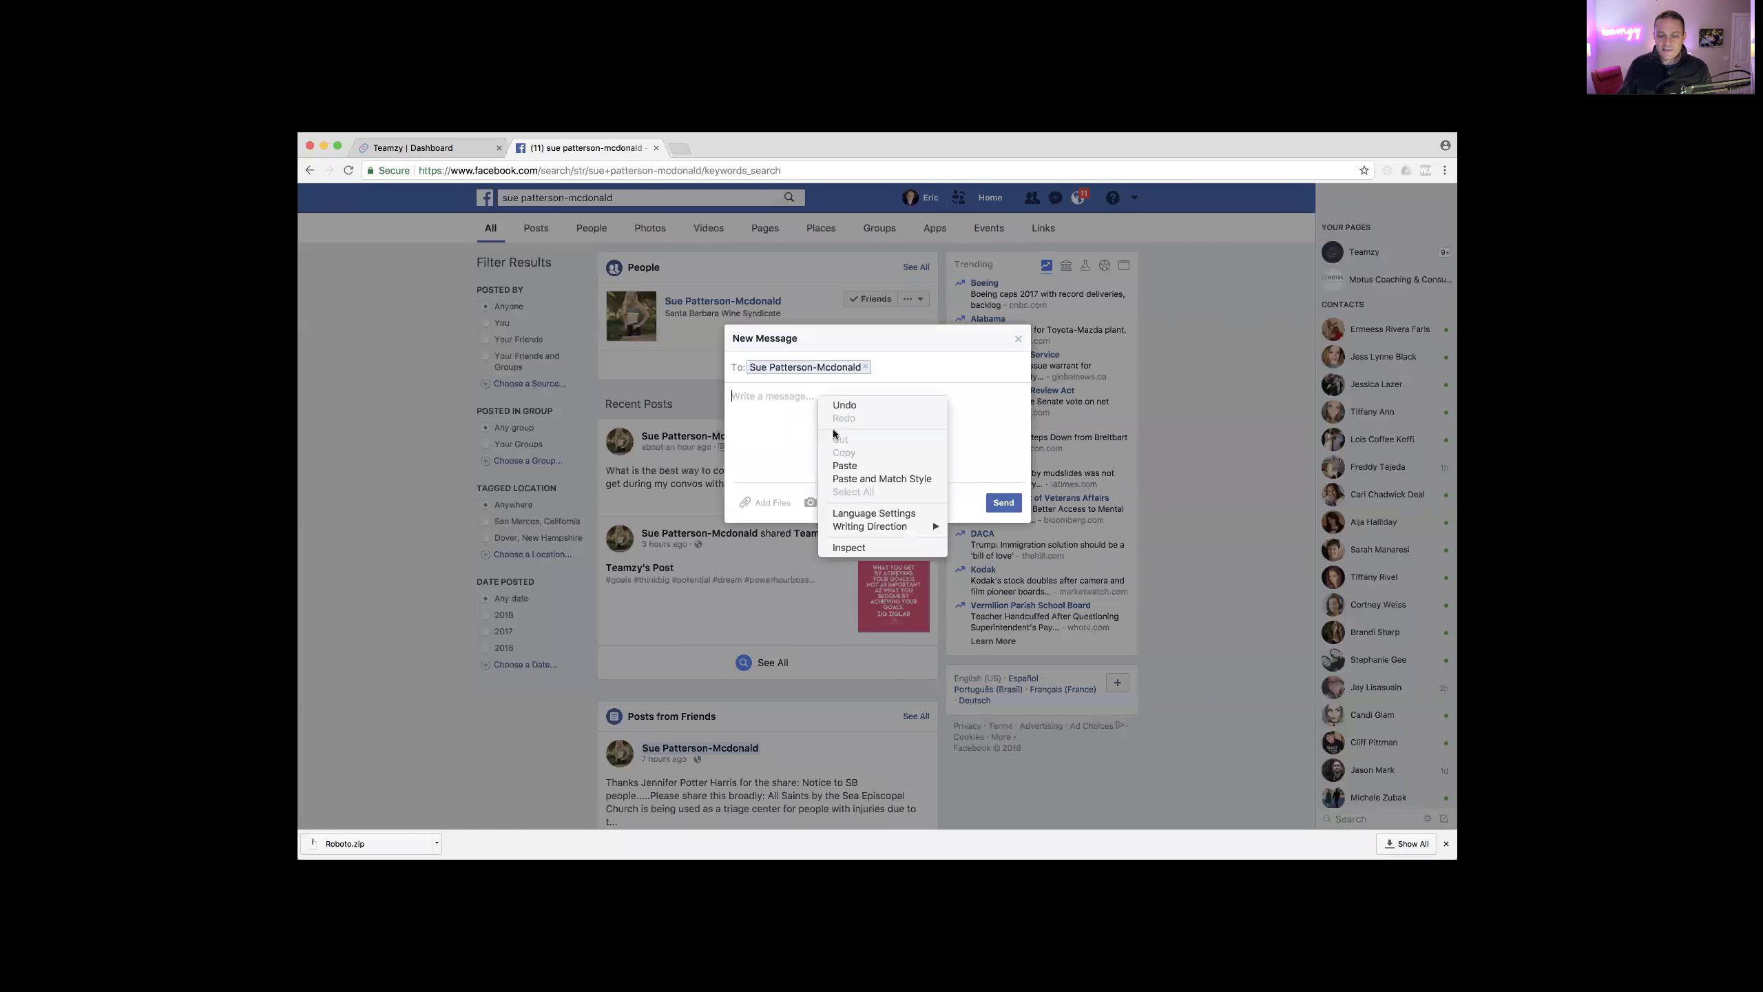
{"action": "left_click", "coordinate": [840, 465]}
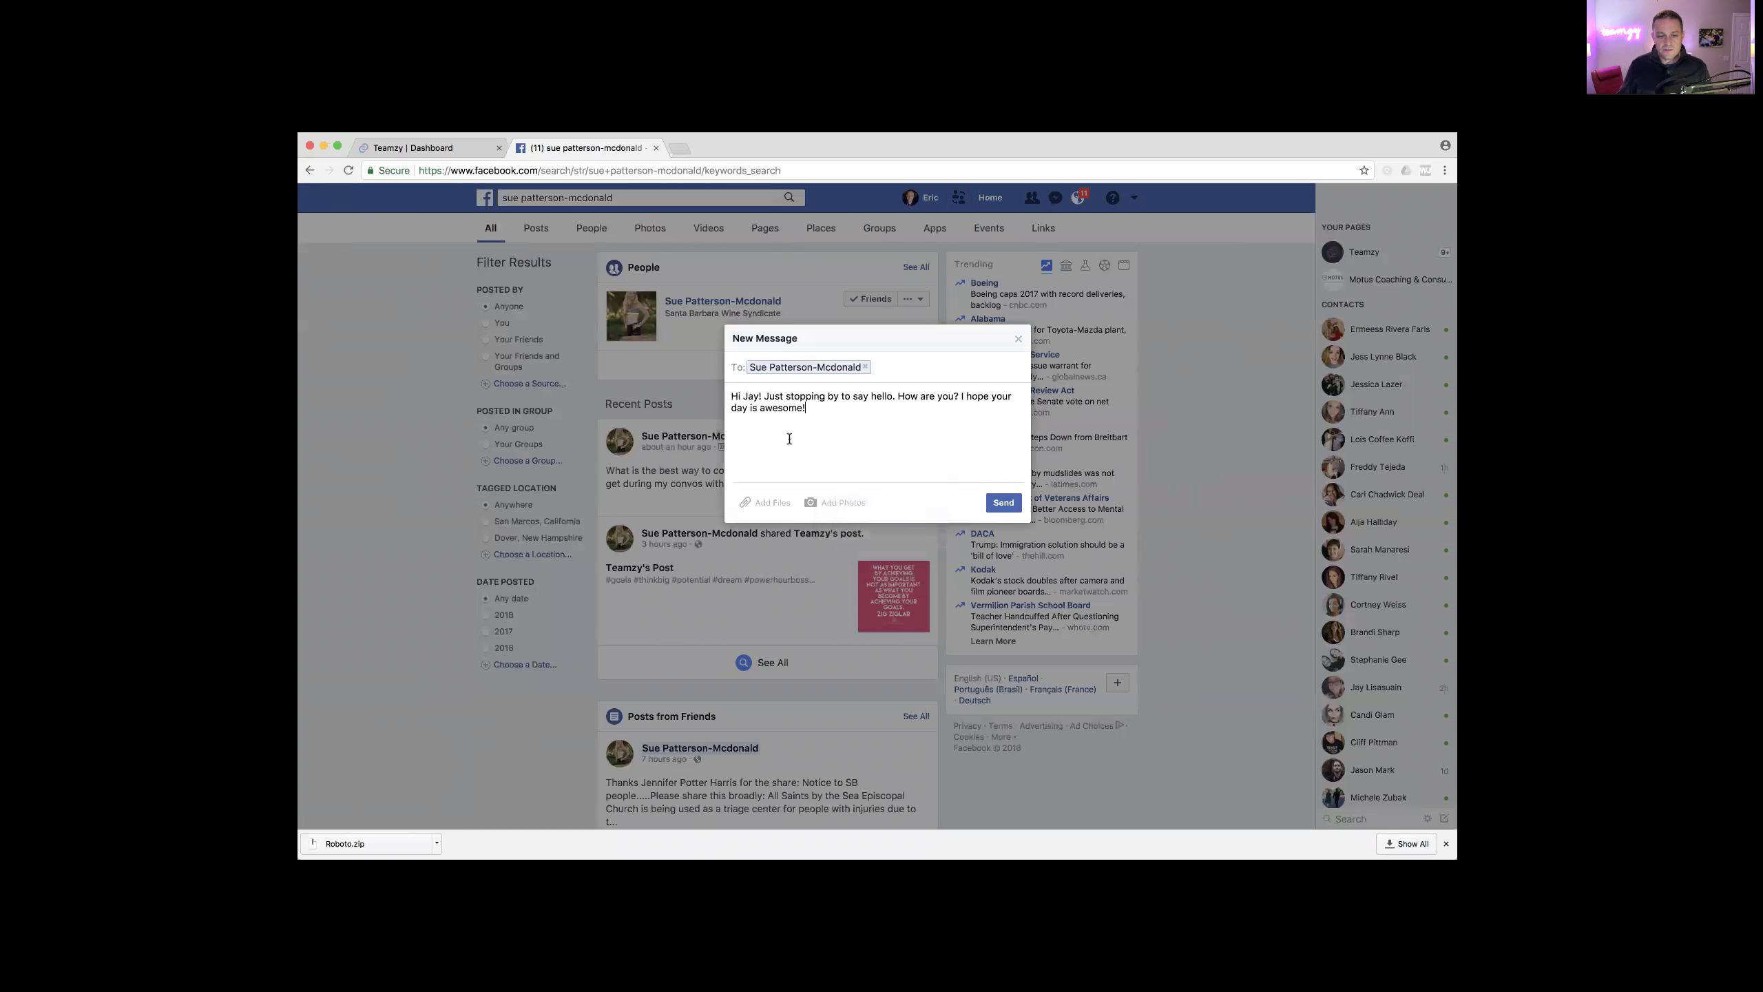
{"action": "double_click", "coordinate": [757, 395]}
{"action": "key", "text": "BackSpace"}
{"action": "type", "text": "Sue"}
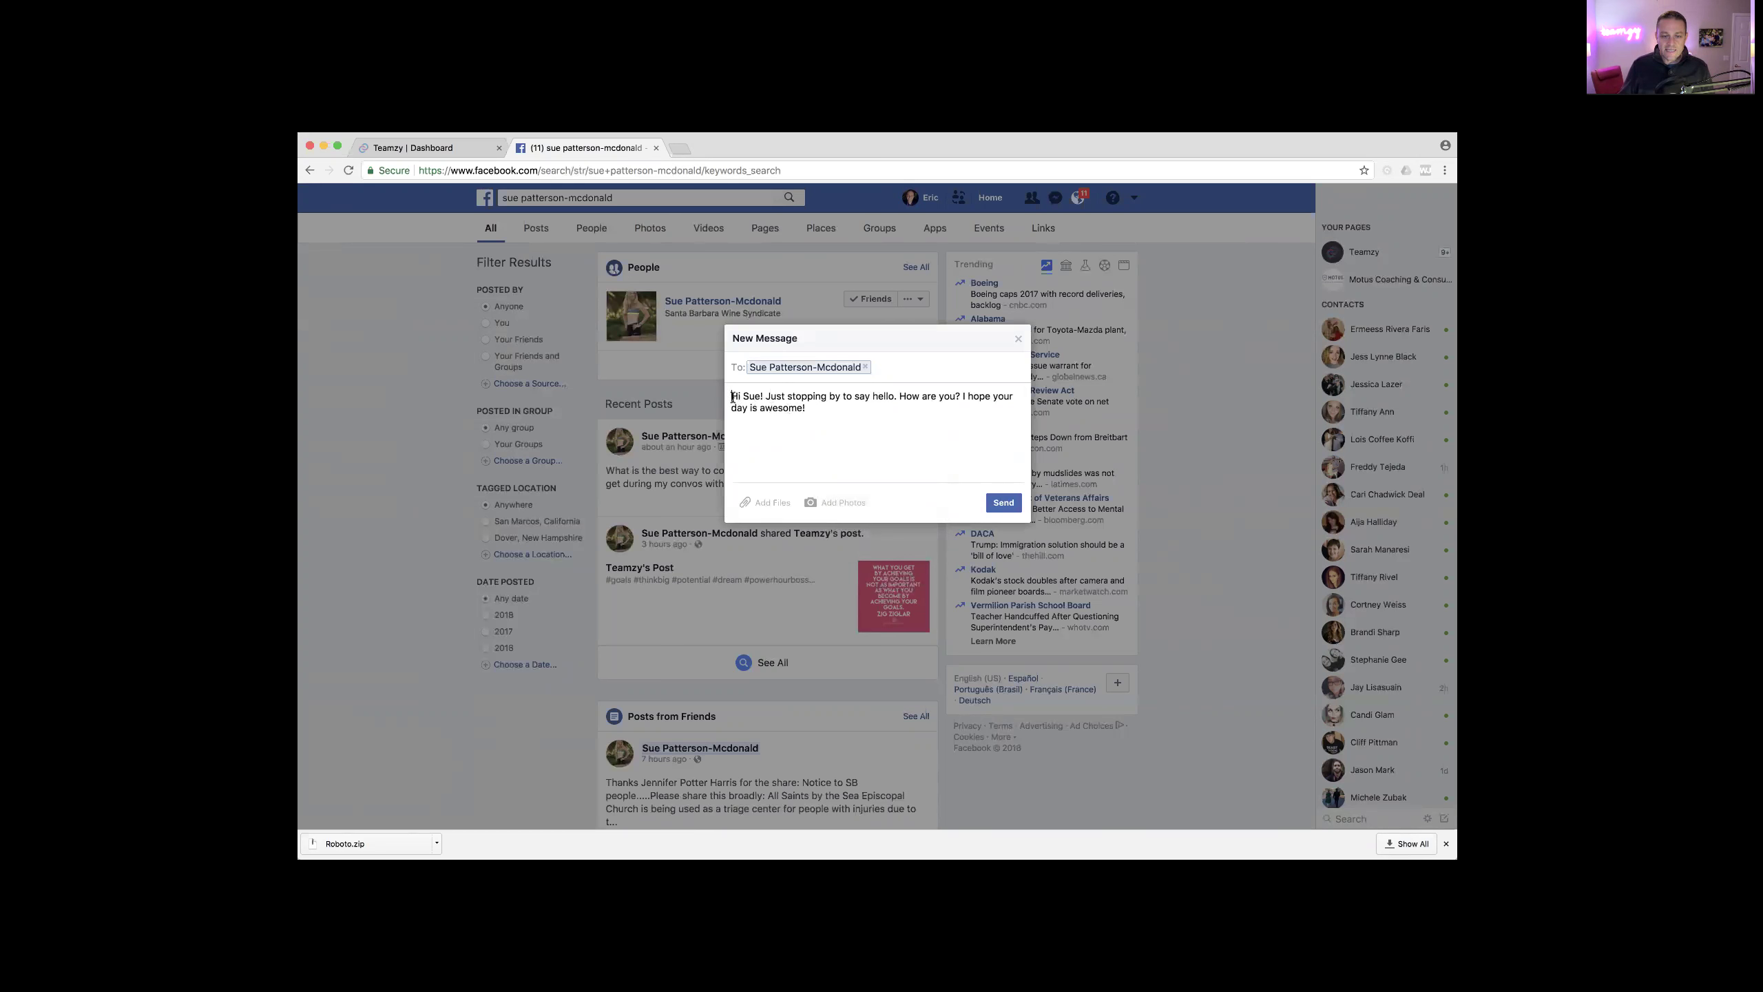
Copy the personalised greeting, send it, and go back to Teamzy
{"action": "left_click_drag", "start_coordinate": [732, 397], "coordinate": [804, 408]}
{"action": "right_click", "coordinate": [795, 407]}
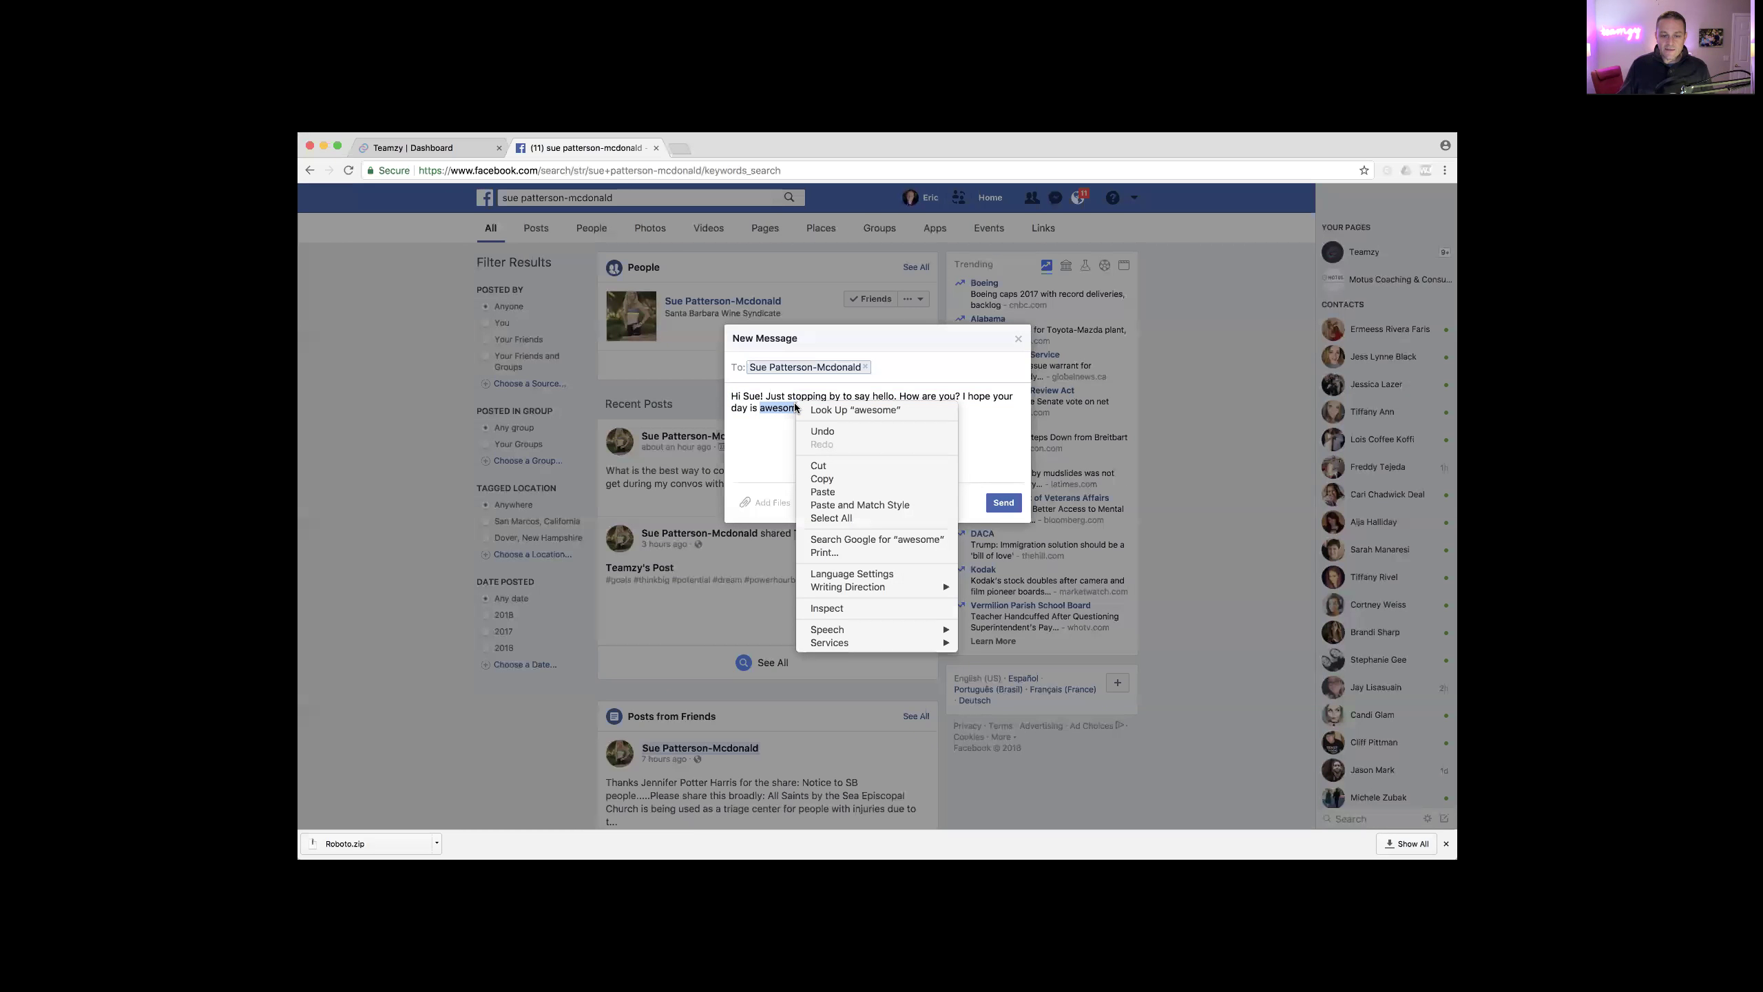
{"action": "left_click", "coordinate": [750, 398]}
{"action": "left_click_drag", "start_coordinate": [732, 396], "coordinate": [821, 409]}
{"action": "right_click", "coordinate": [813, 398]}
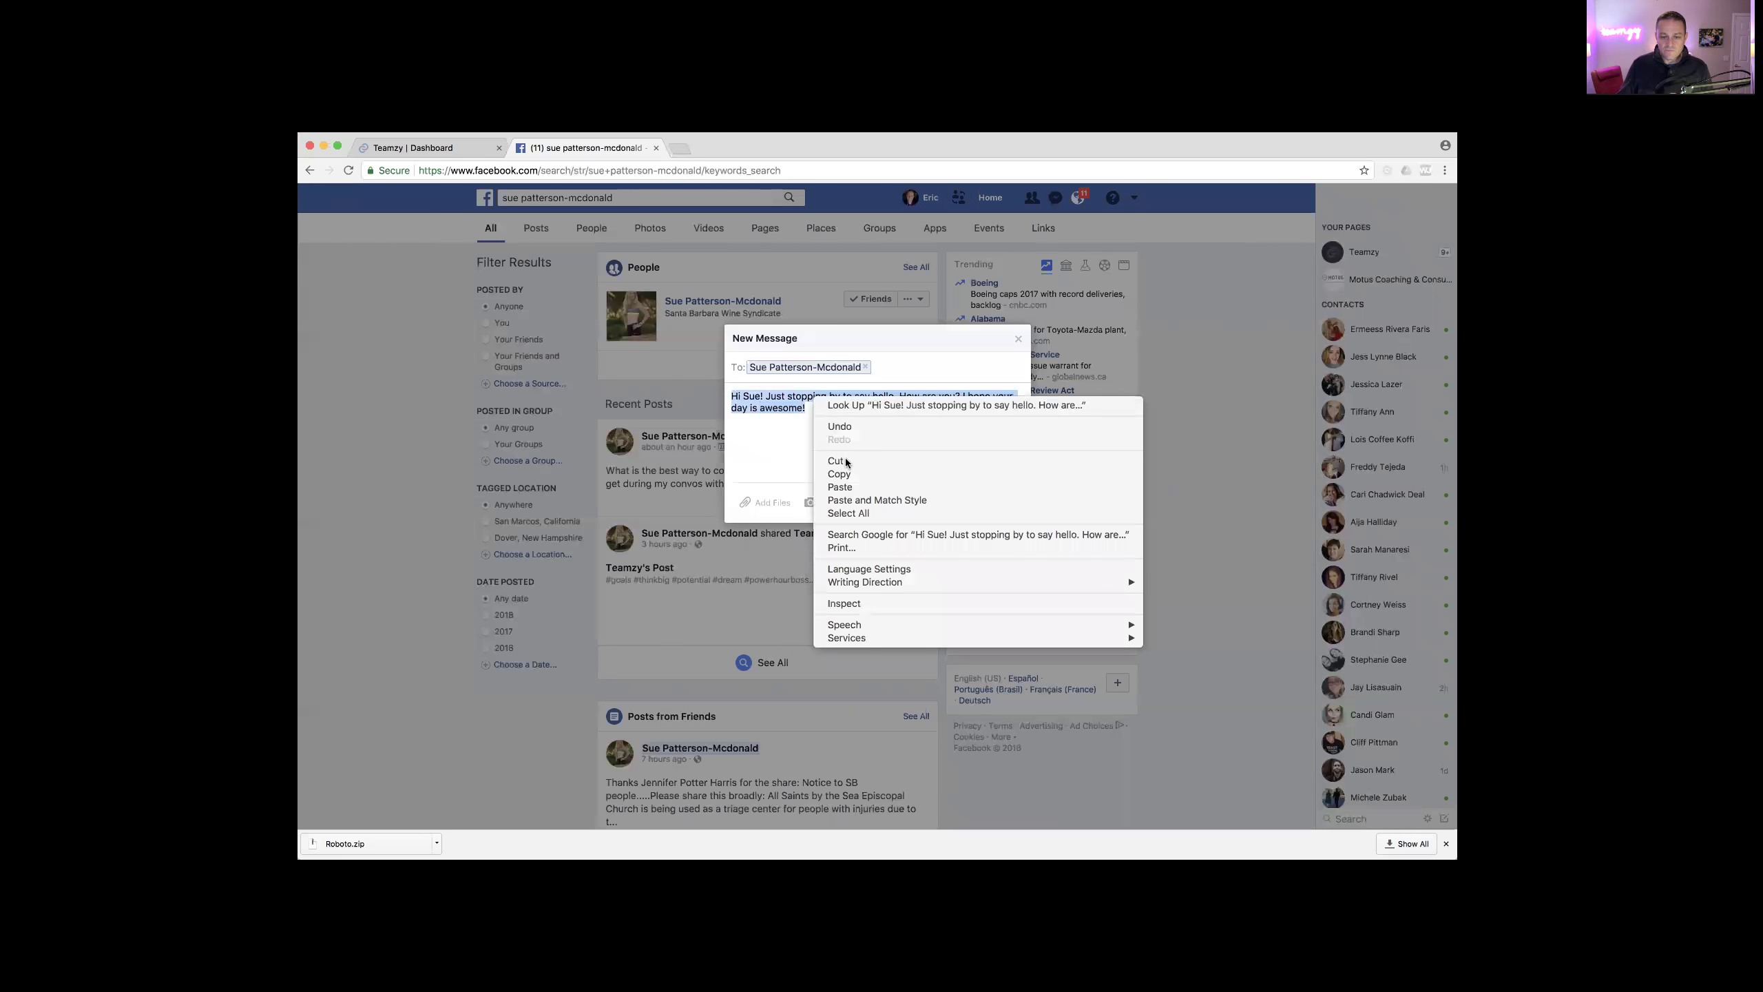
{"action": "left_click", "coordinate": [845, 474]}
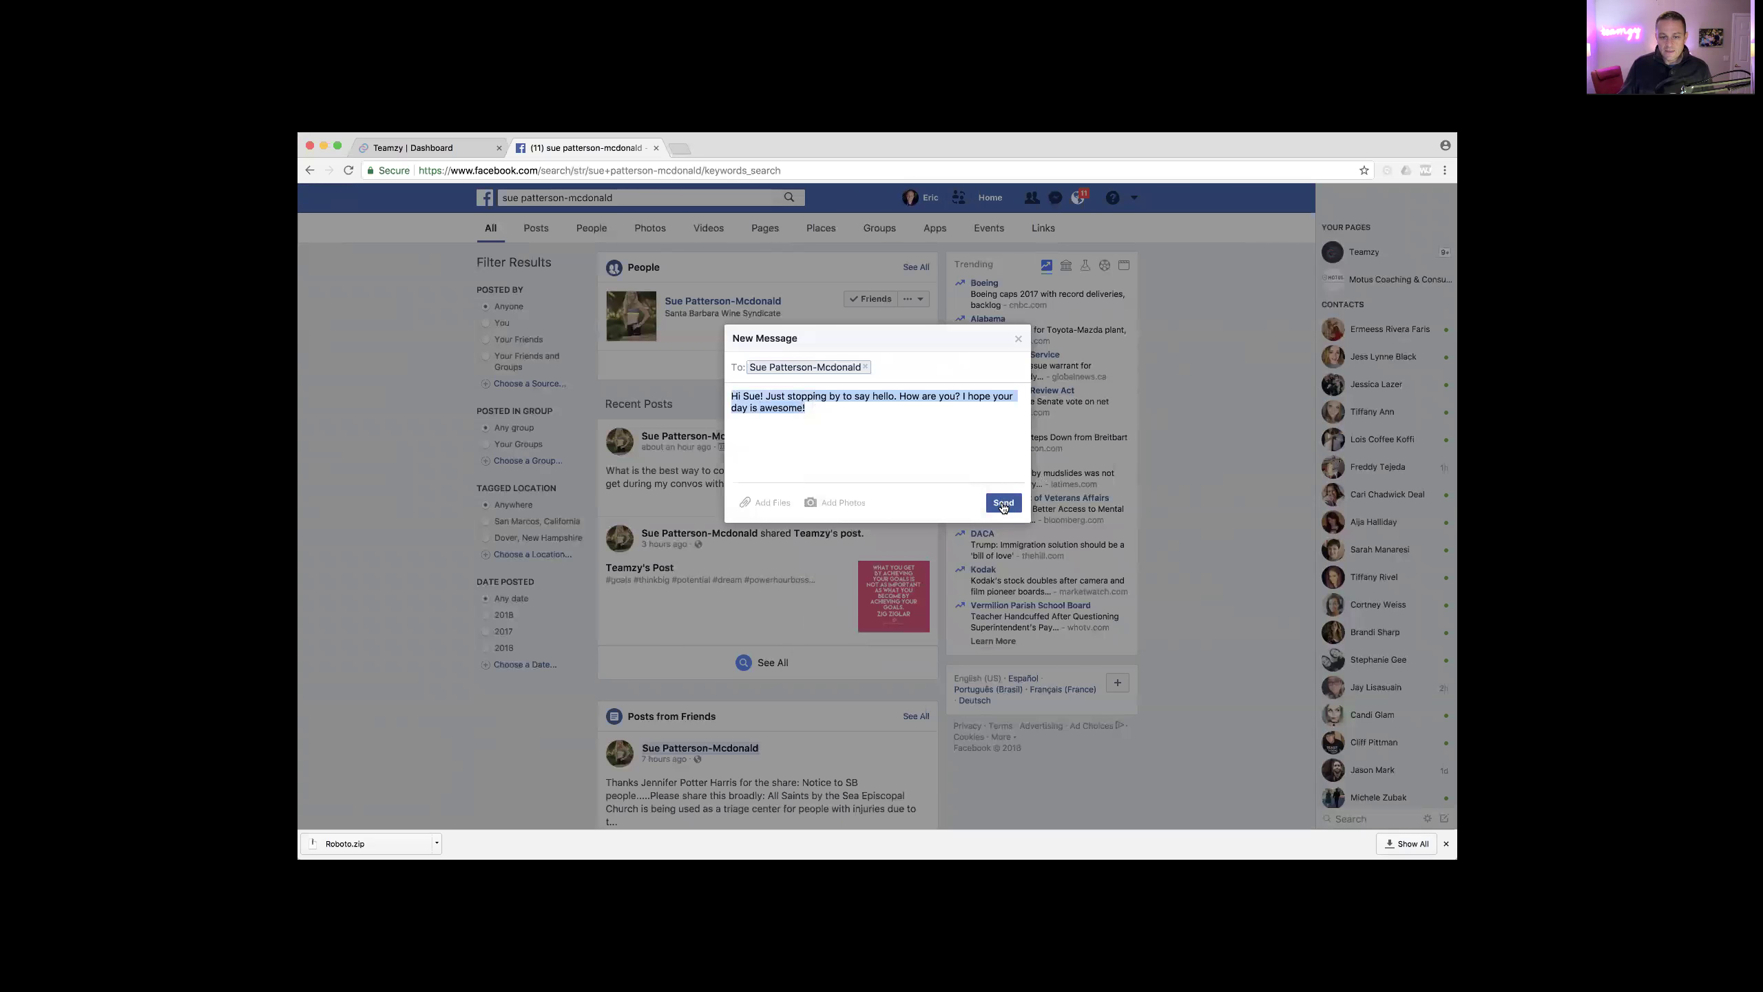
{"action": "left_click", "coordinate": [1002, 503]}
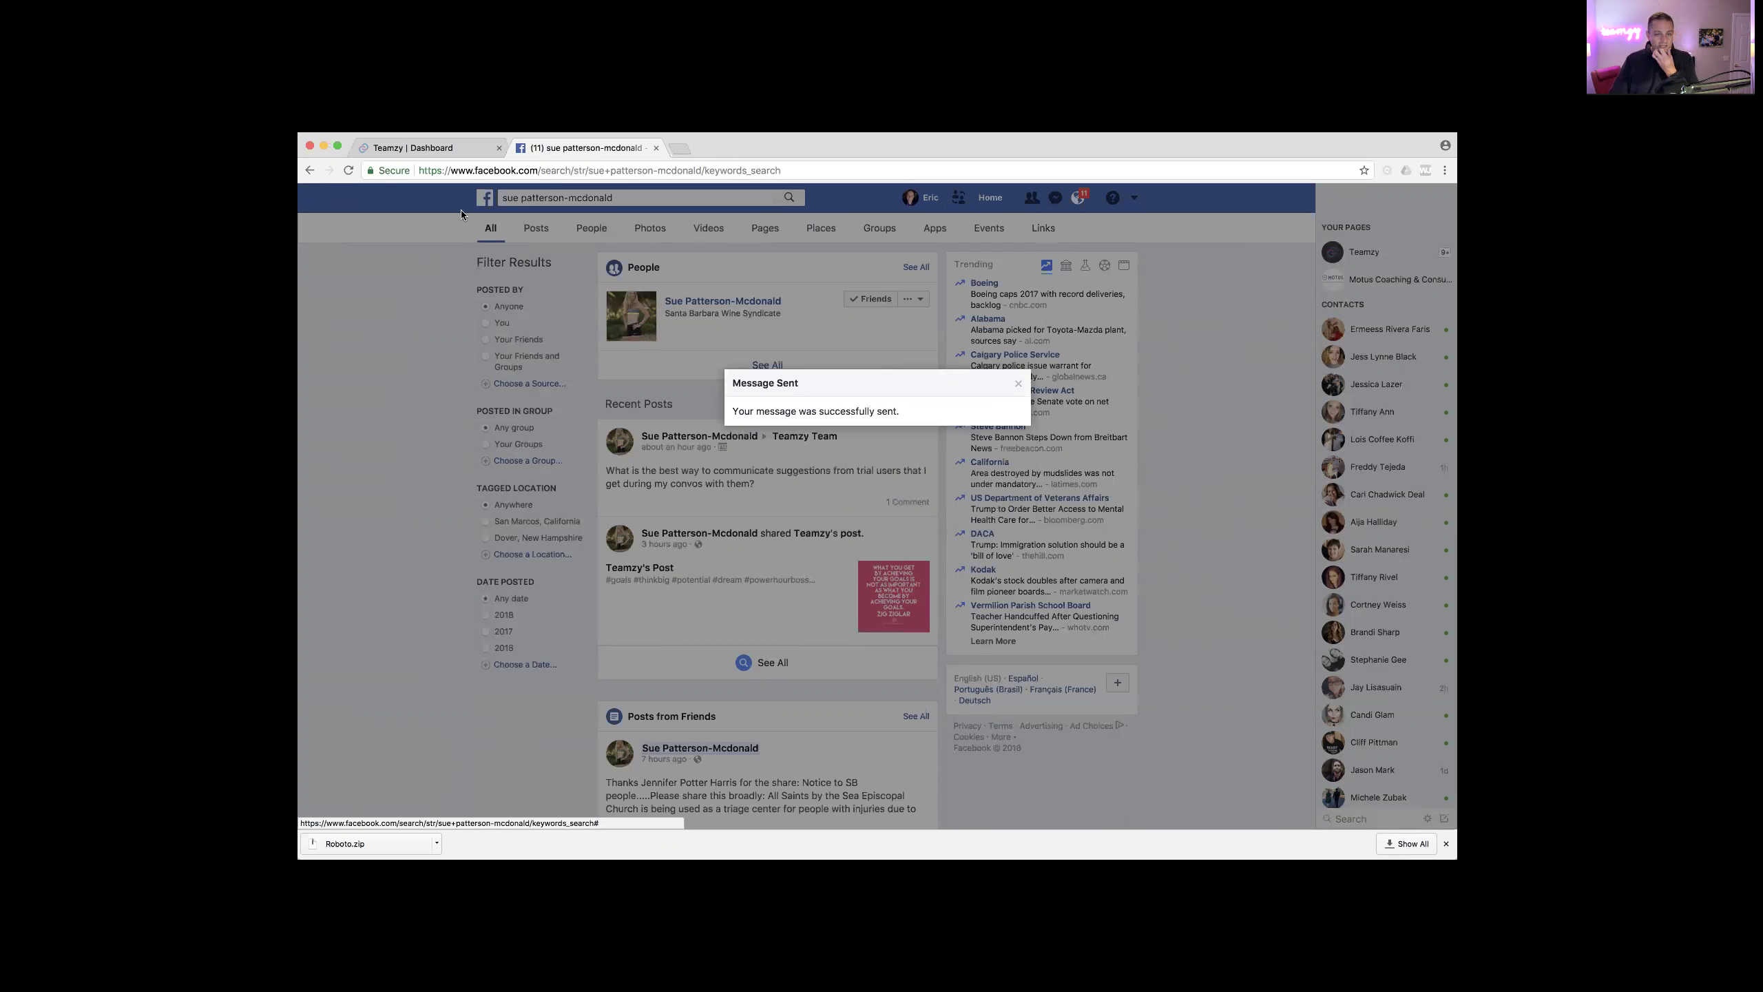
{"action": "left_click", "coordinate": [444, 150]}
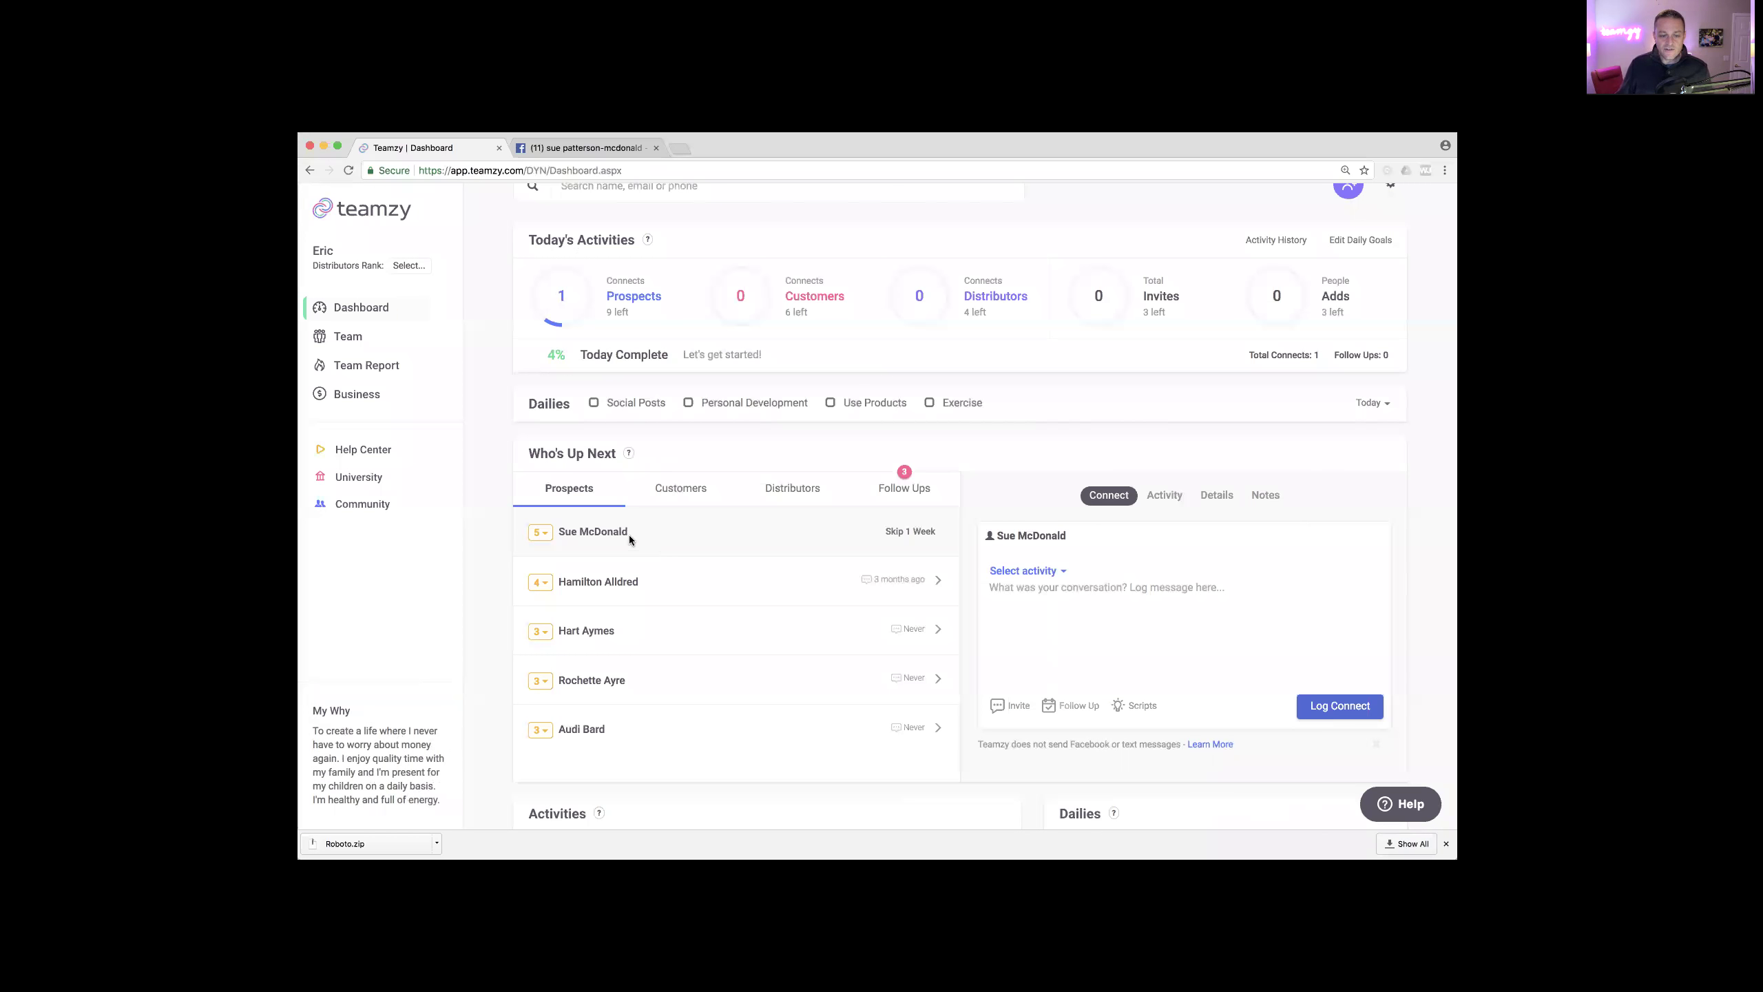
Paste the sent greeting into the conversation field and log it as a Facebook Message connect
{"action": "right_click", "coordinate": [1040, 605]}
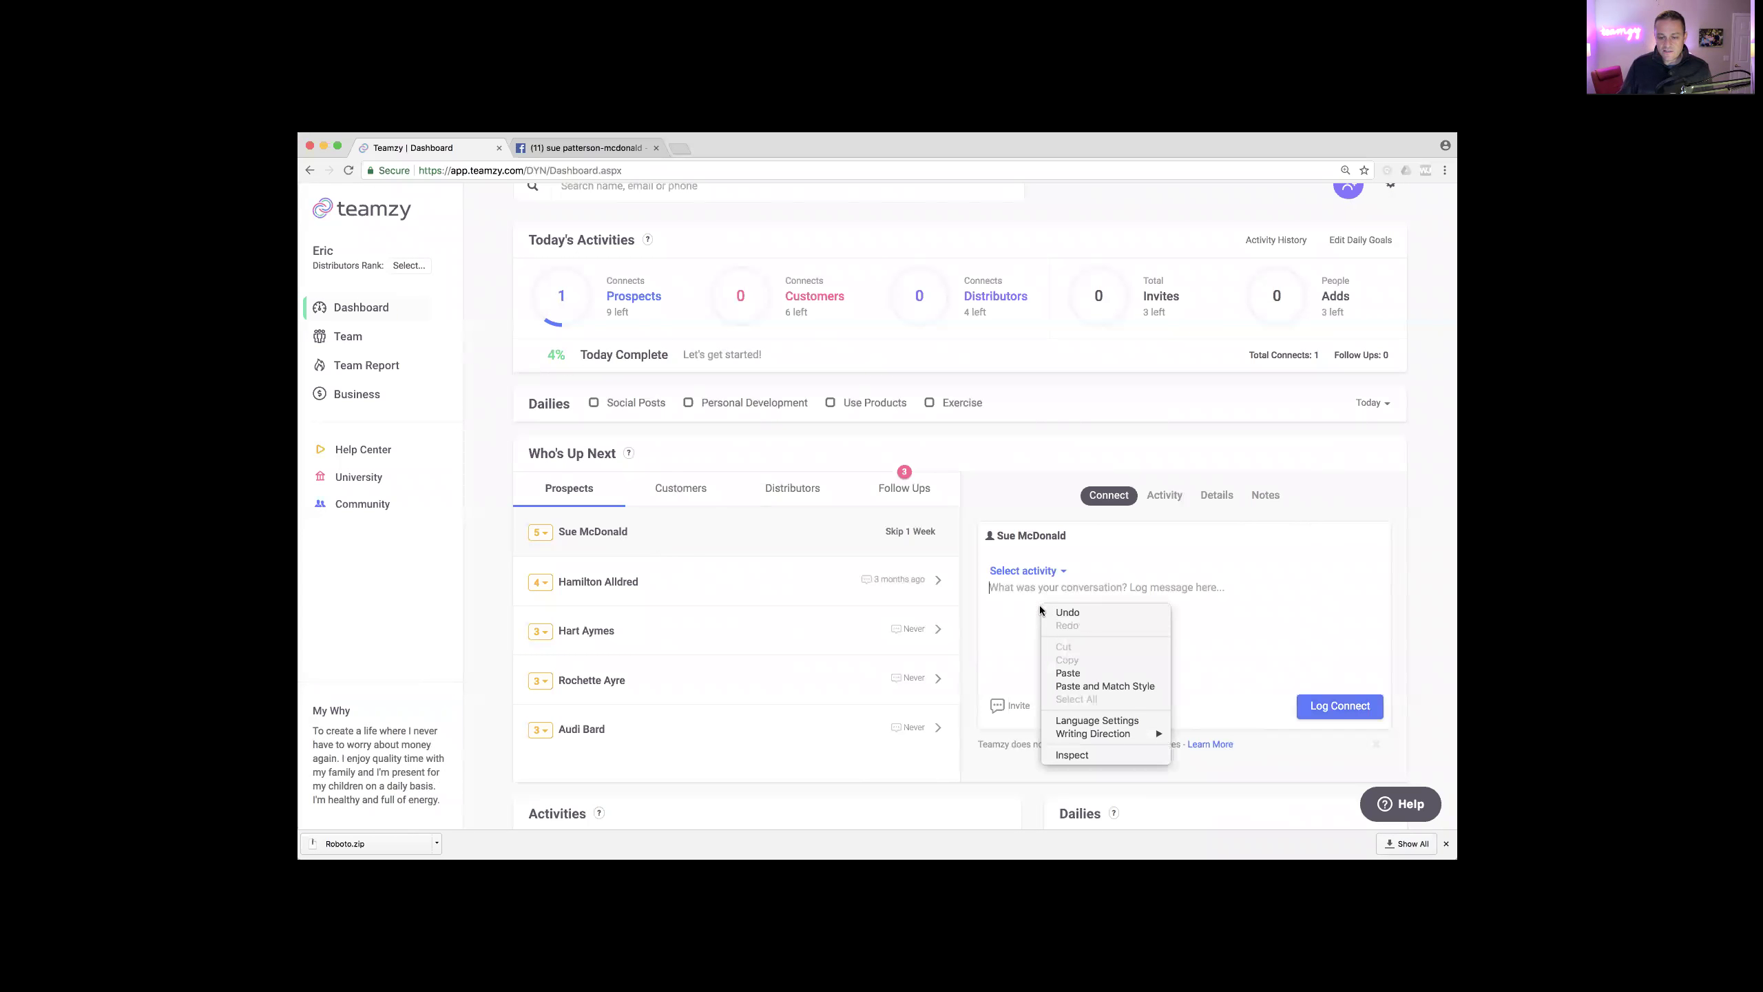
{"action": "left_click", "coordinate": [1062, 673]}
{"action": "left_click", "coordinate": [1027, 570]}
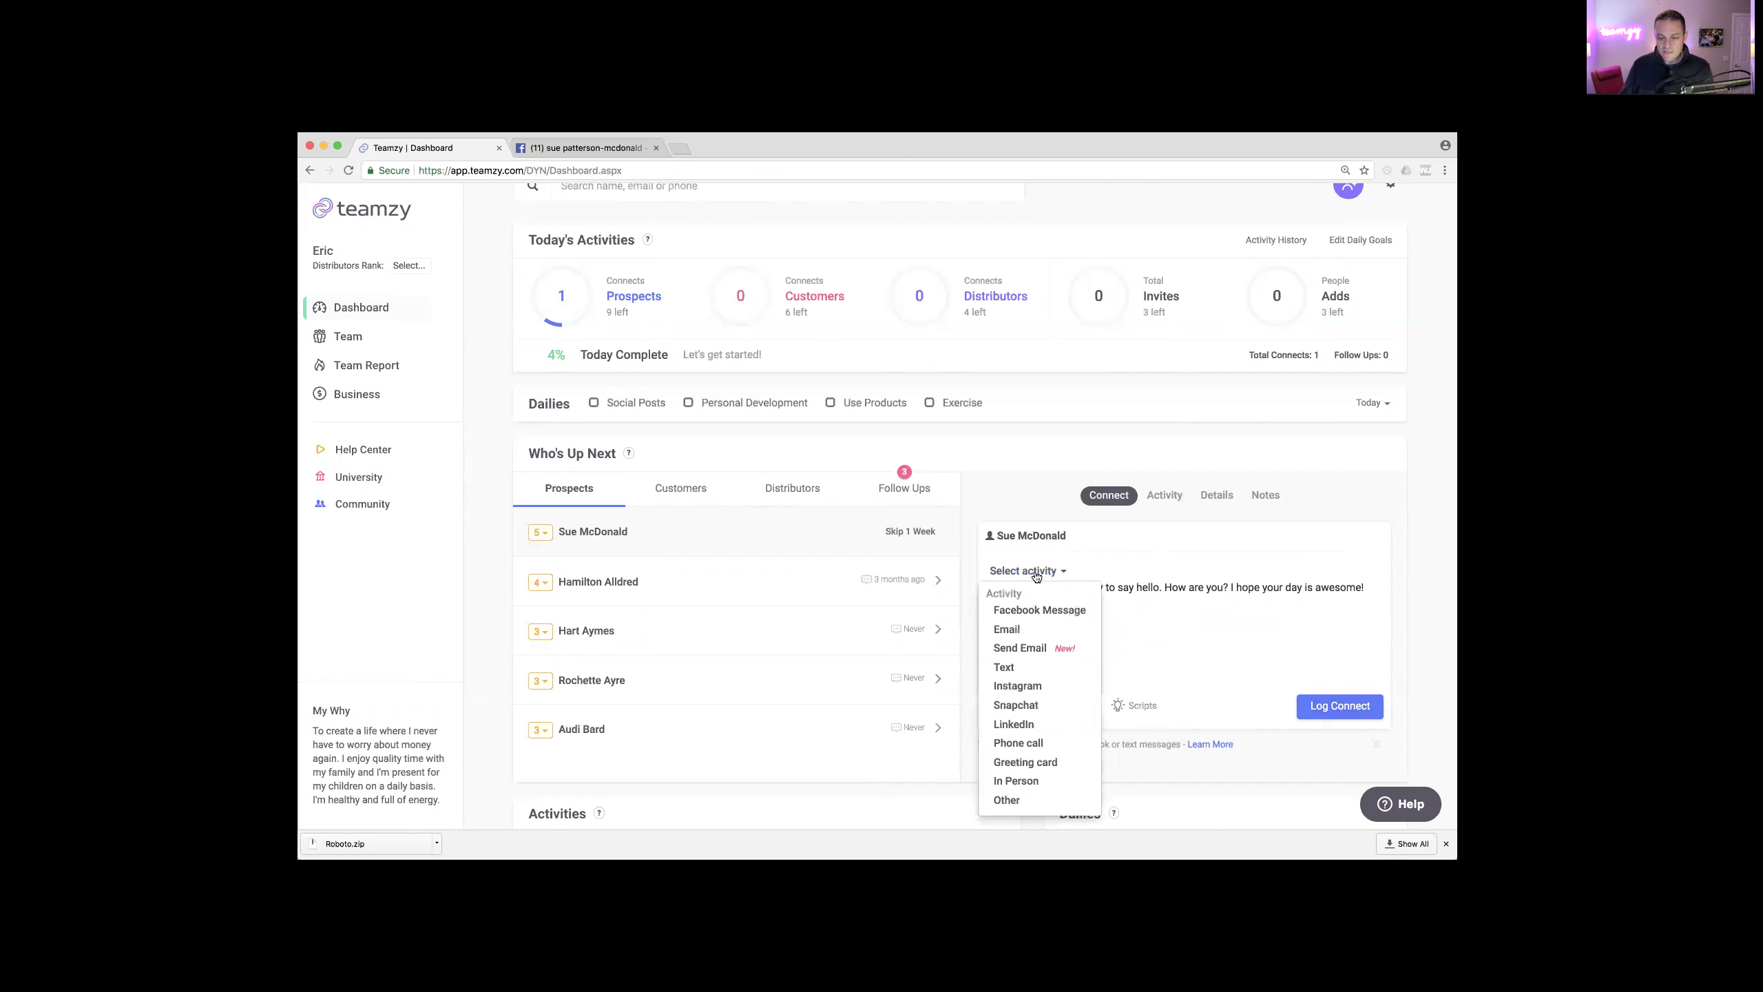
{"action": "left_click", "coordinate": [1040, 610]}
{"action": "left_click", "coordinate": [1339, 706]}
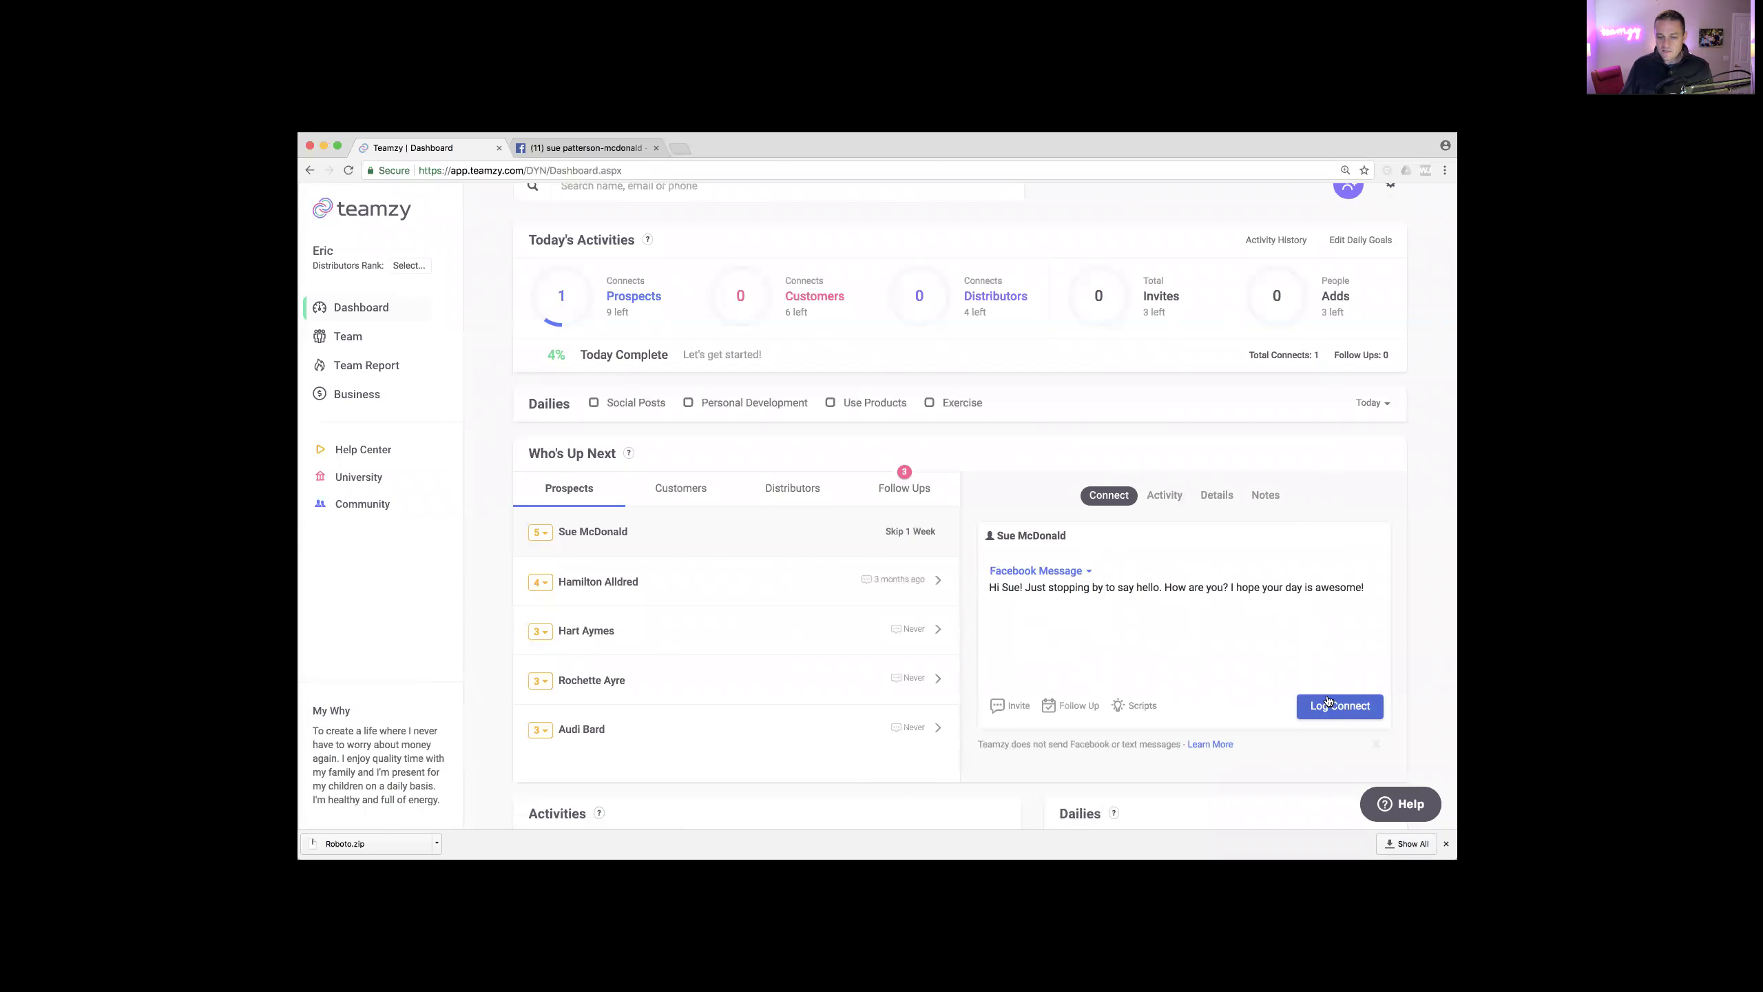
{"action": "mouse_move", "coordinate": [578, 307]}
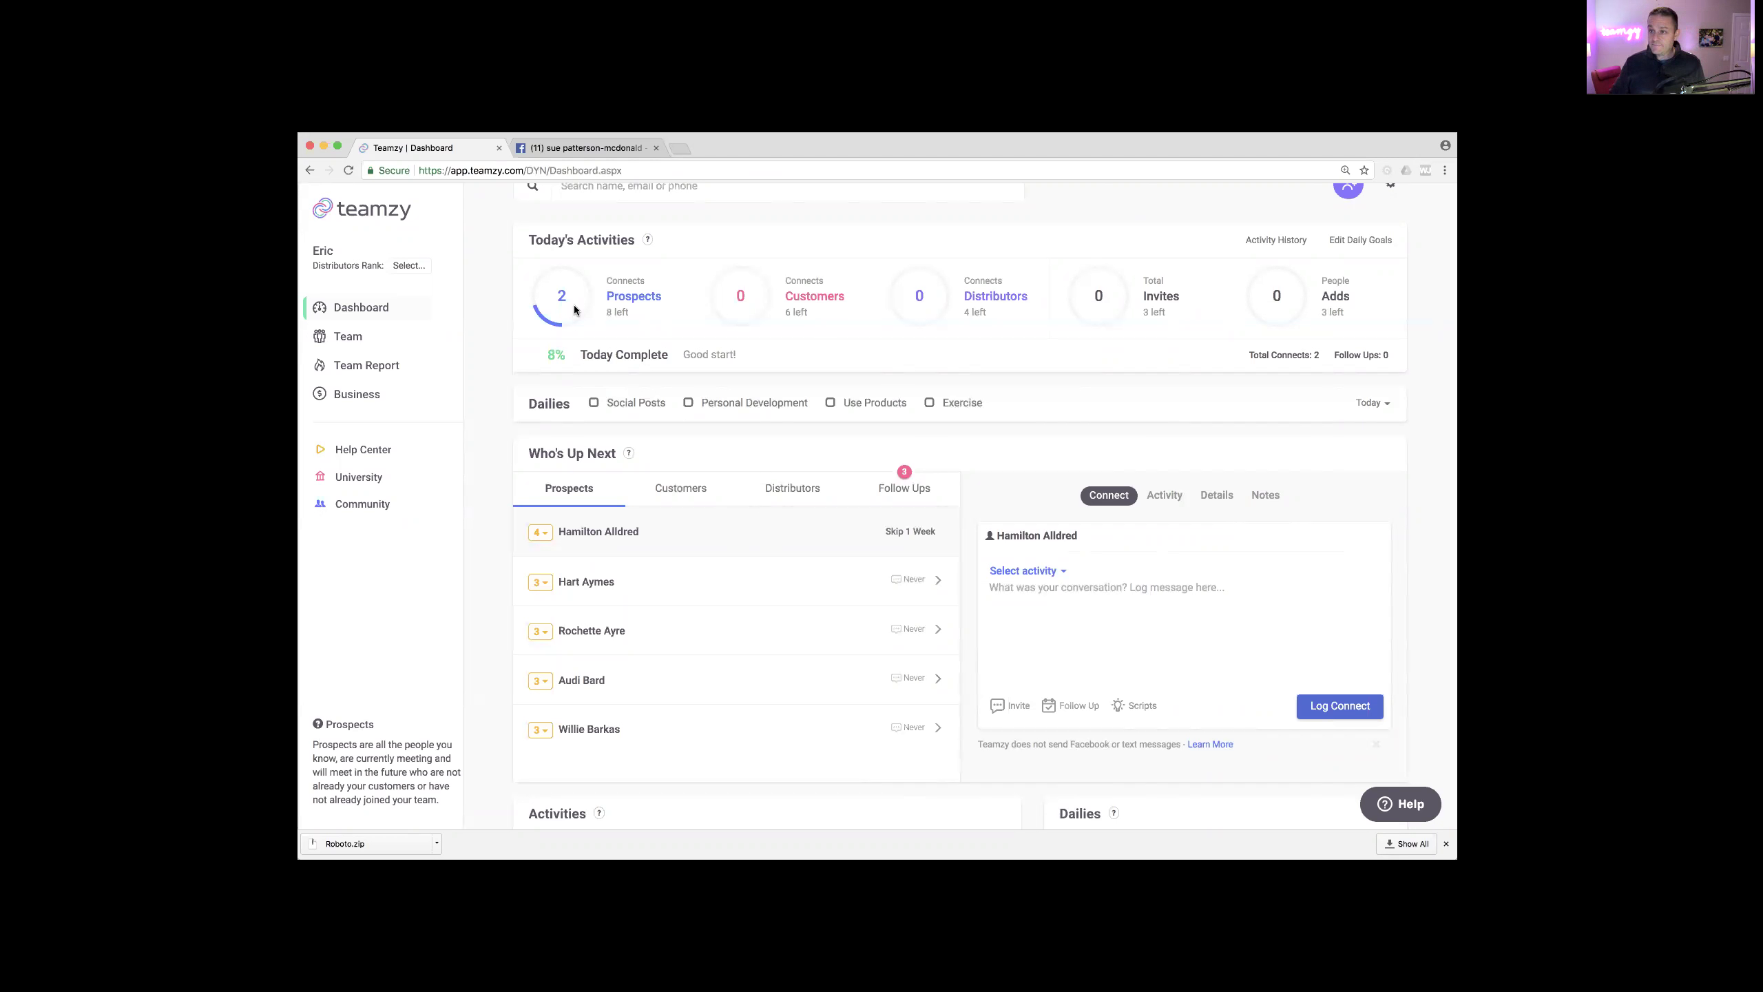
Show customers in Who's Up Next and read the Congratulations and Connect with a Customer Facebook scripts
{"action": "left_click", "coordinate": [691, 490]}
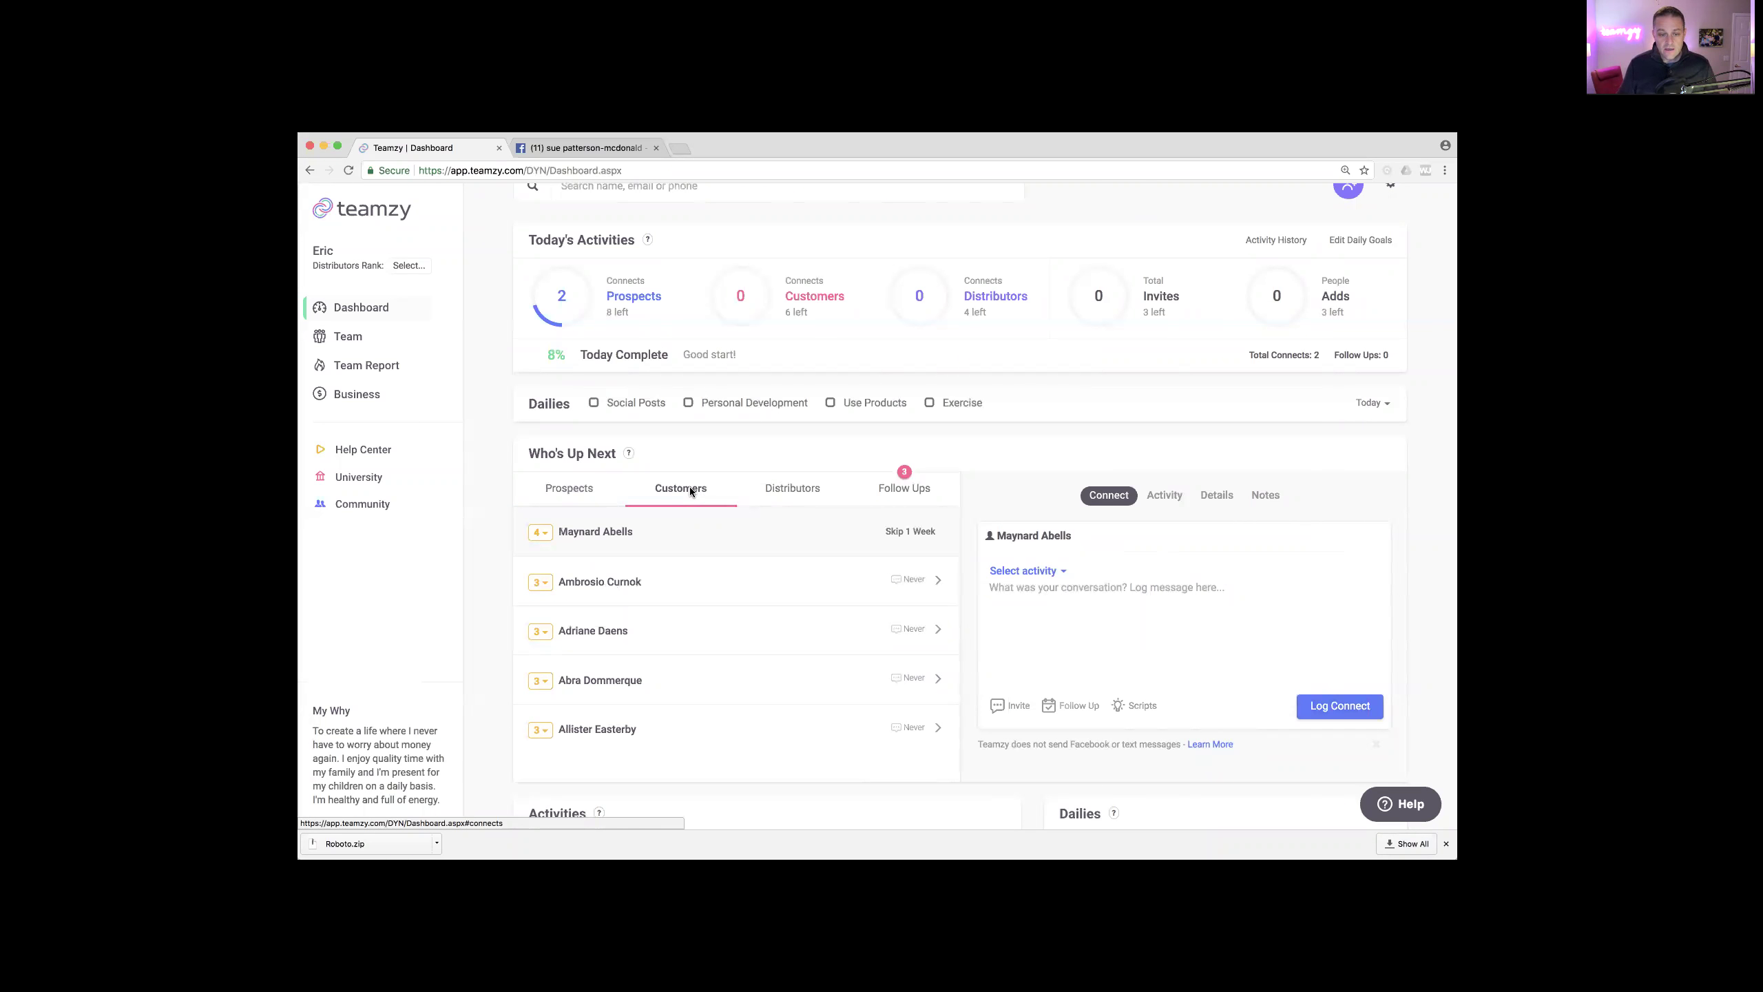
{"action": "left_click", "coordinate": [1138, 707]}
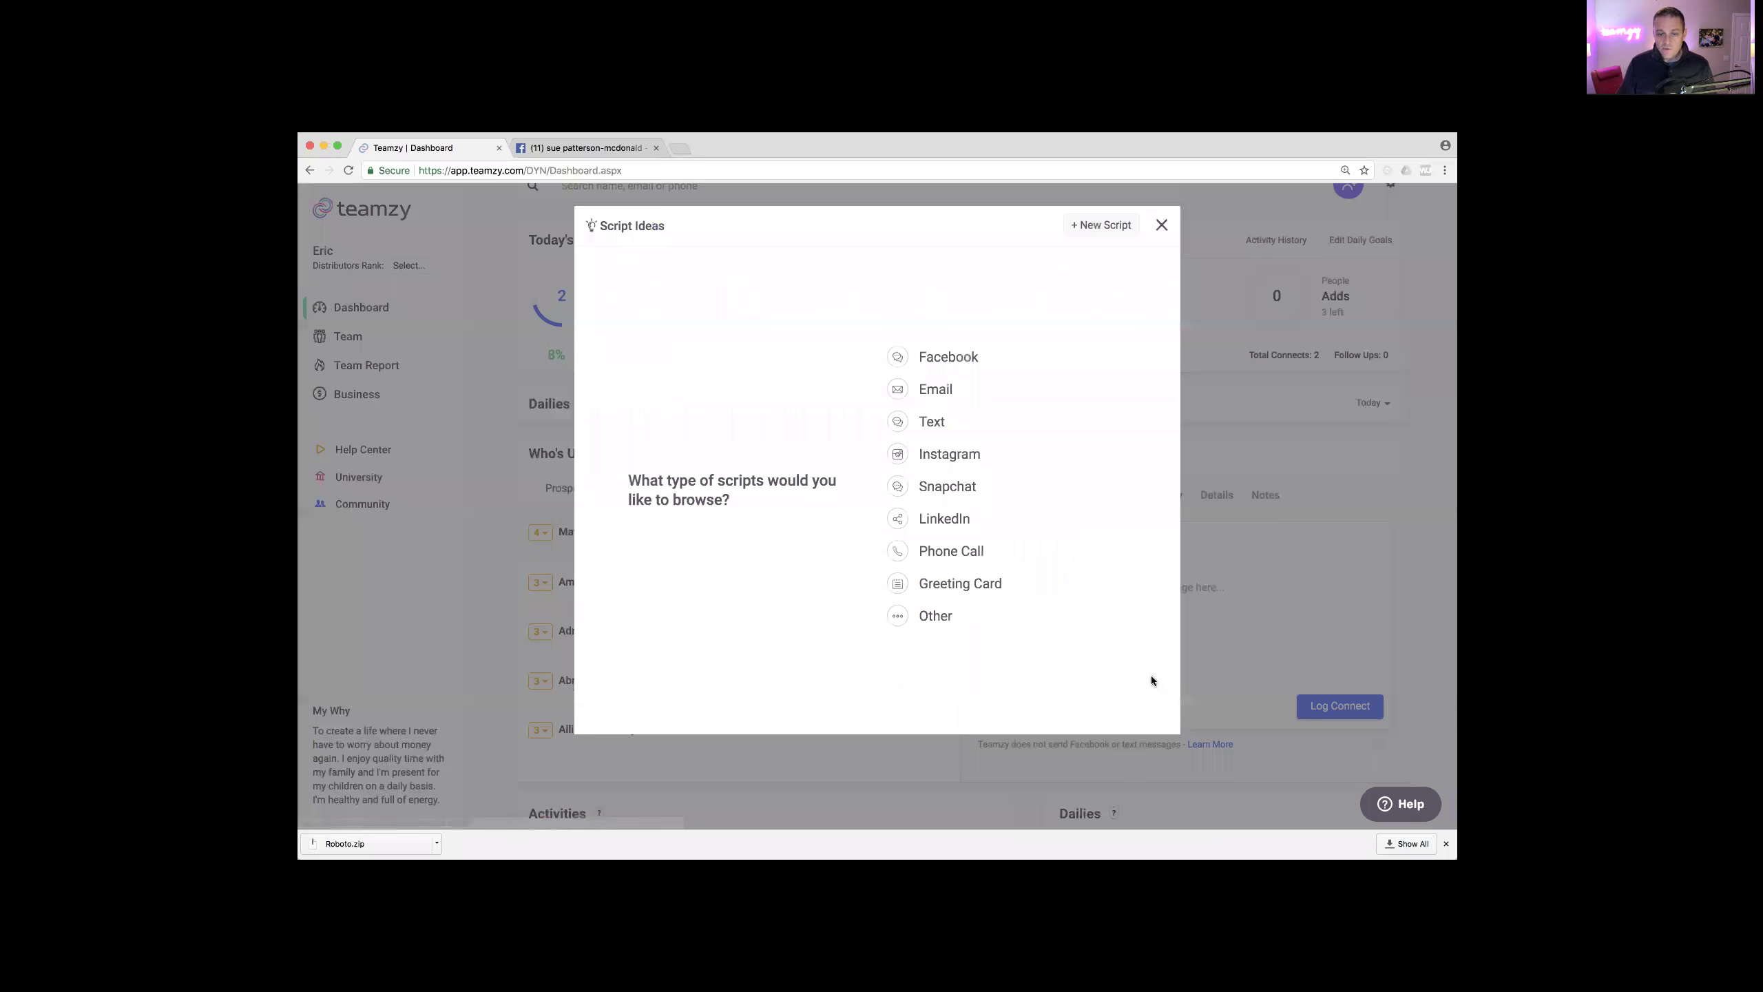
{"action": "left_click", "coordinate": [929, 358]}
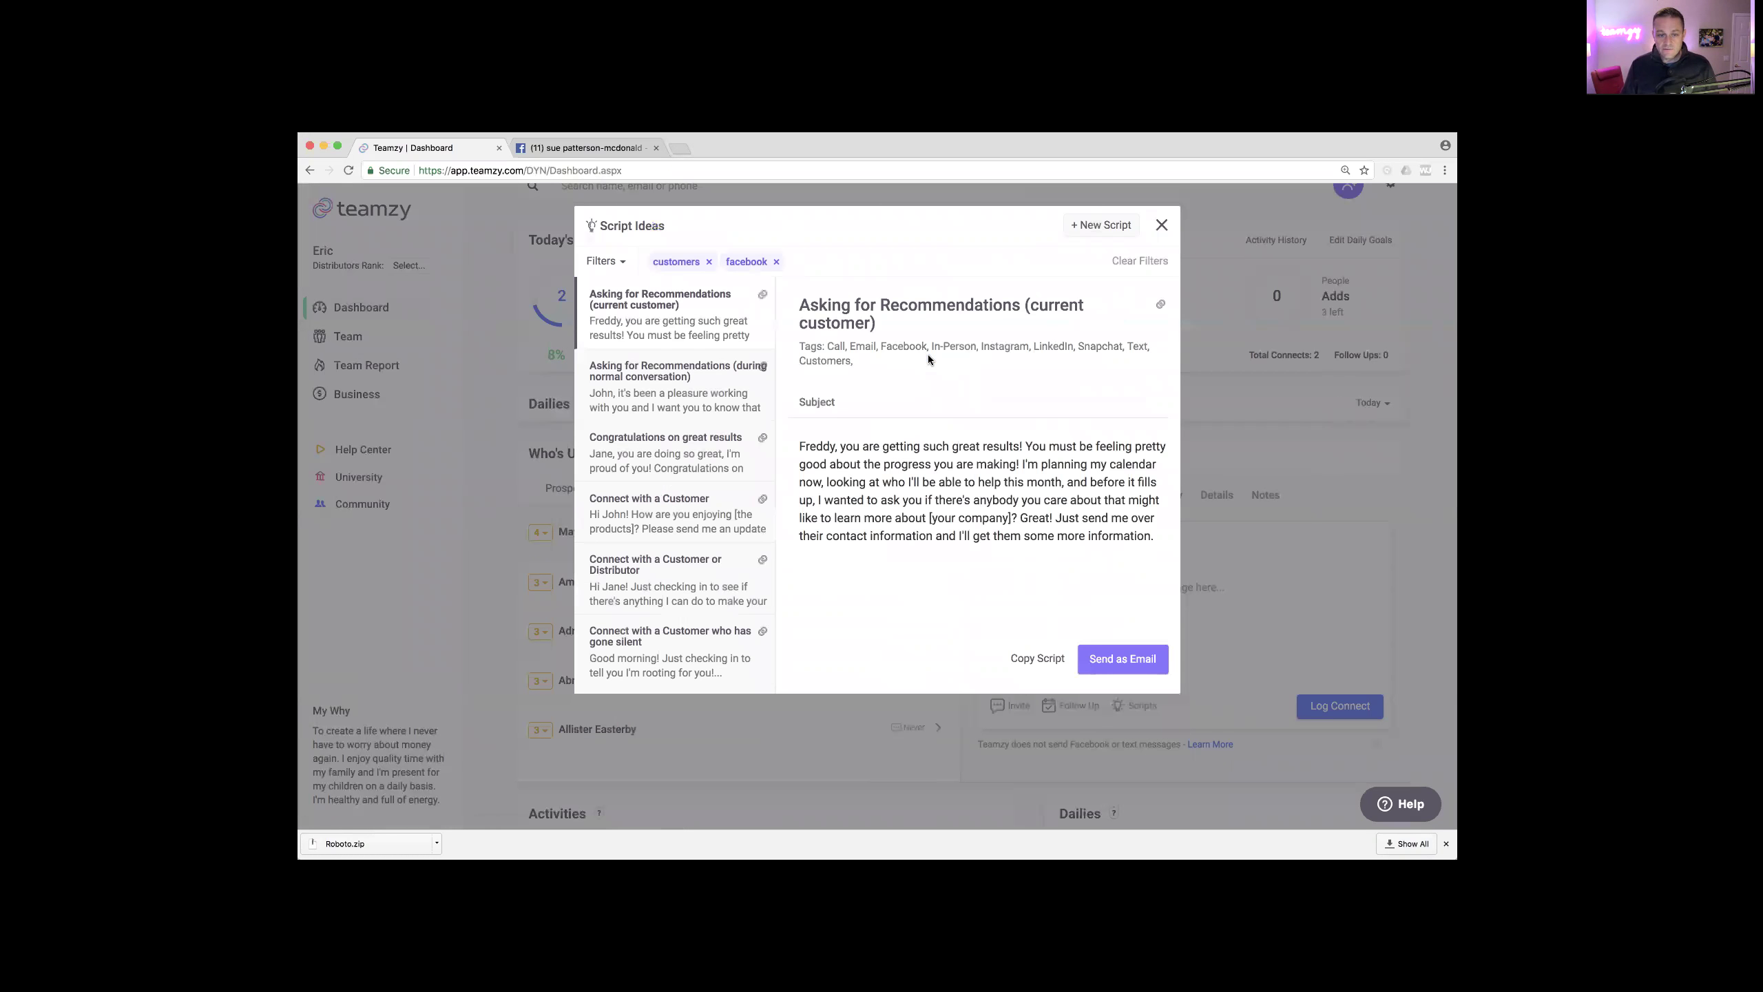
{"action": "left_click", "coordinate": [667, 444]}
{"action": "left_click", "coordinate": [643, 526]}
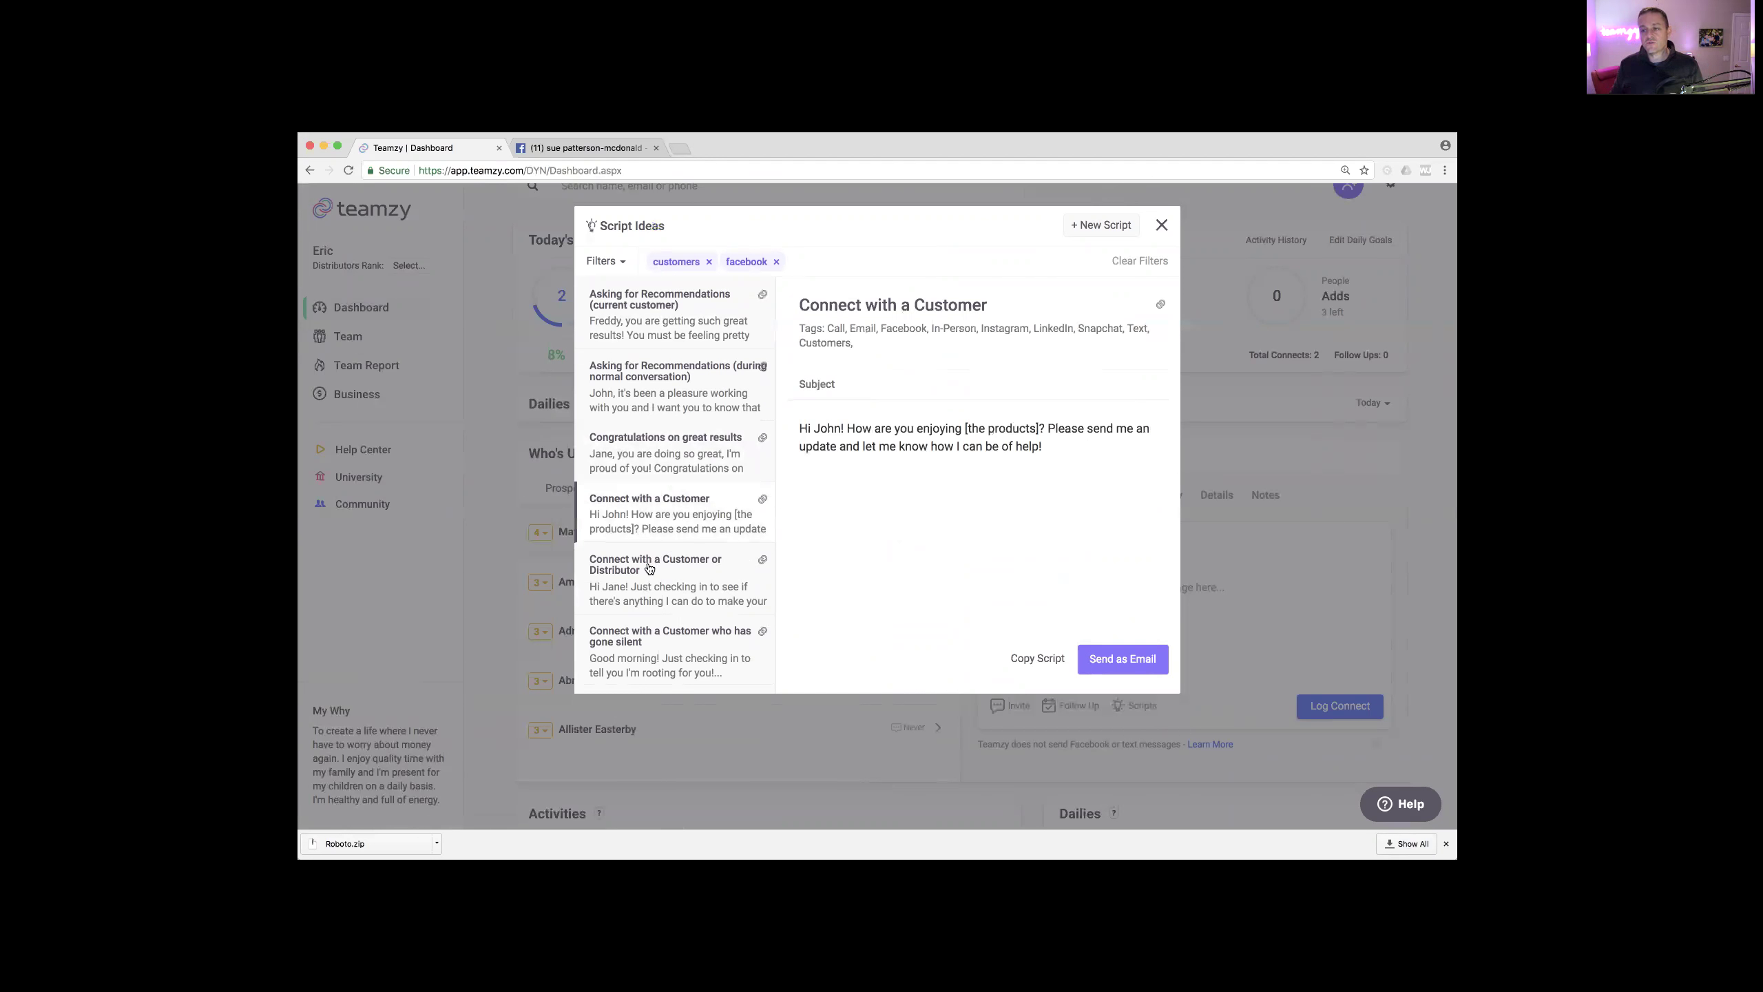
{"action": "left_click", "coordinate": [647, 576]}
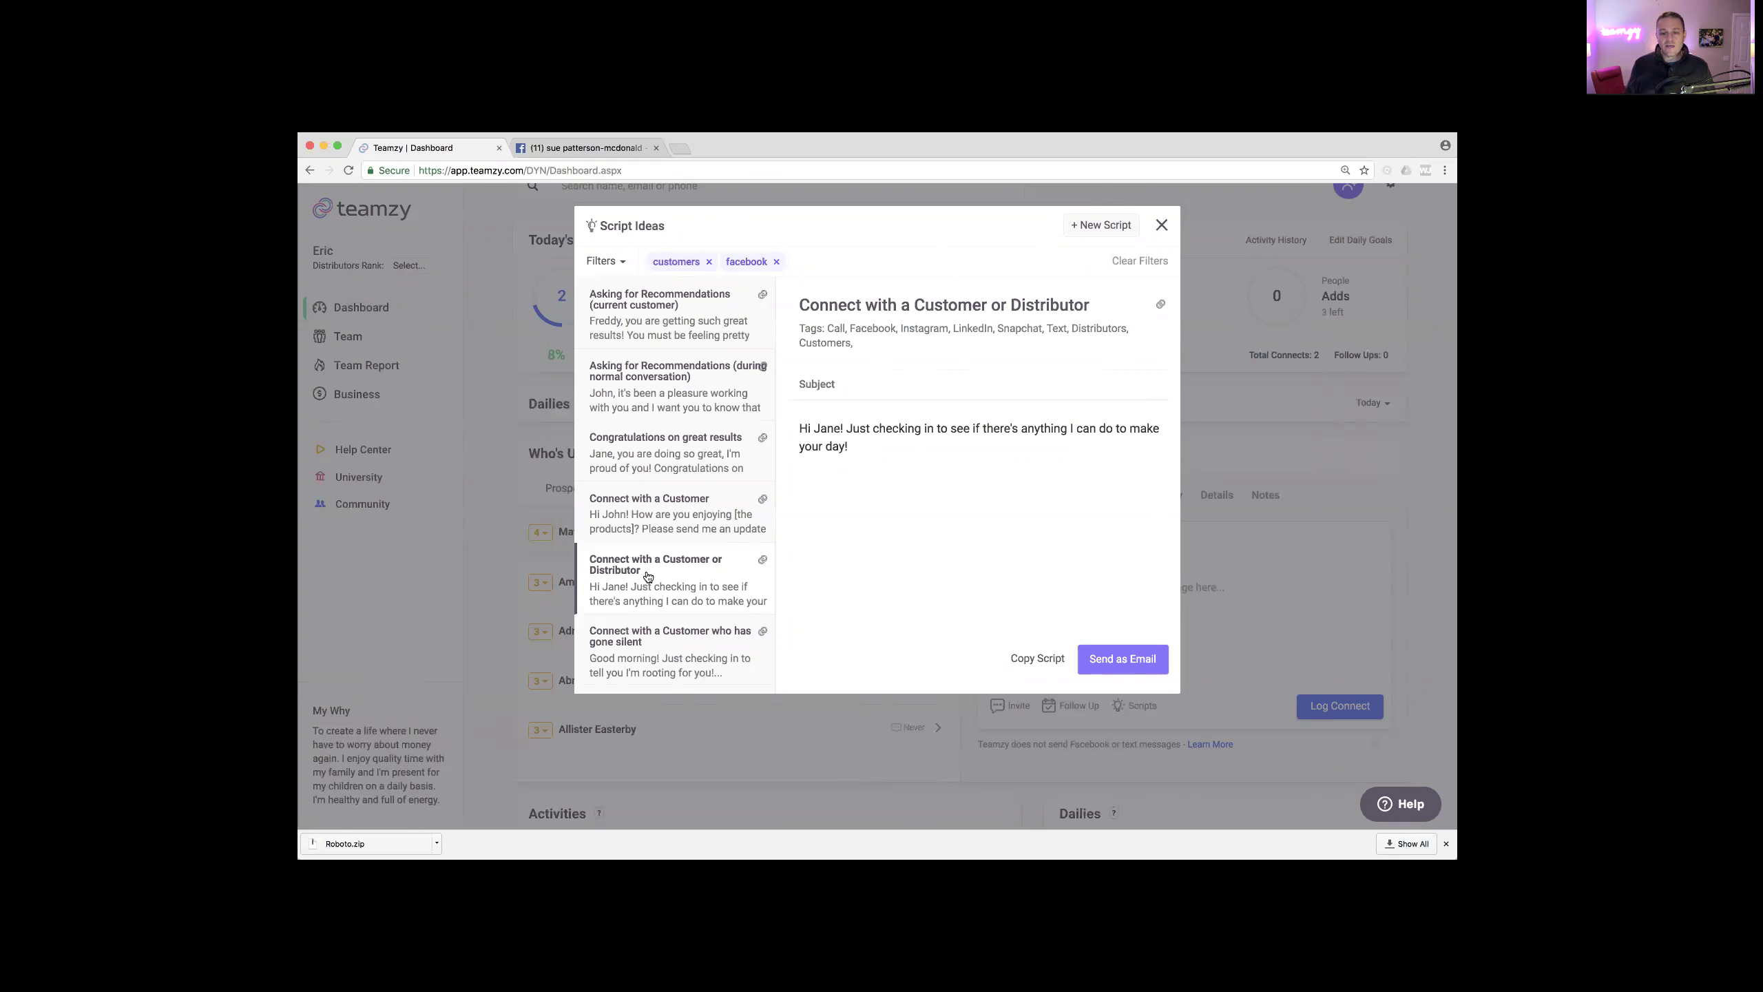
{"action": "left_click", "coordinate": [1161, 225]}
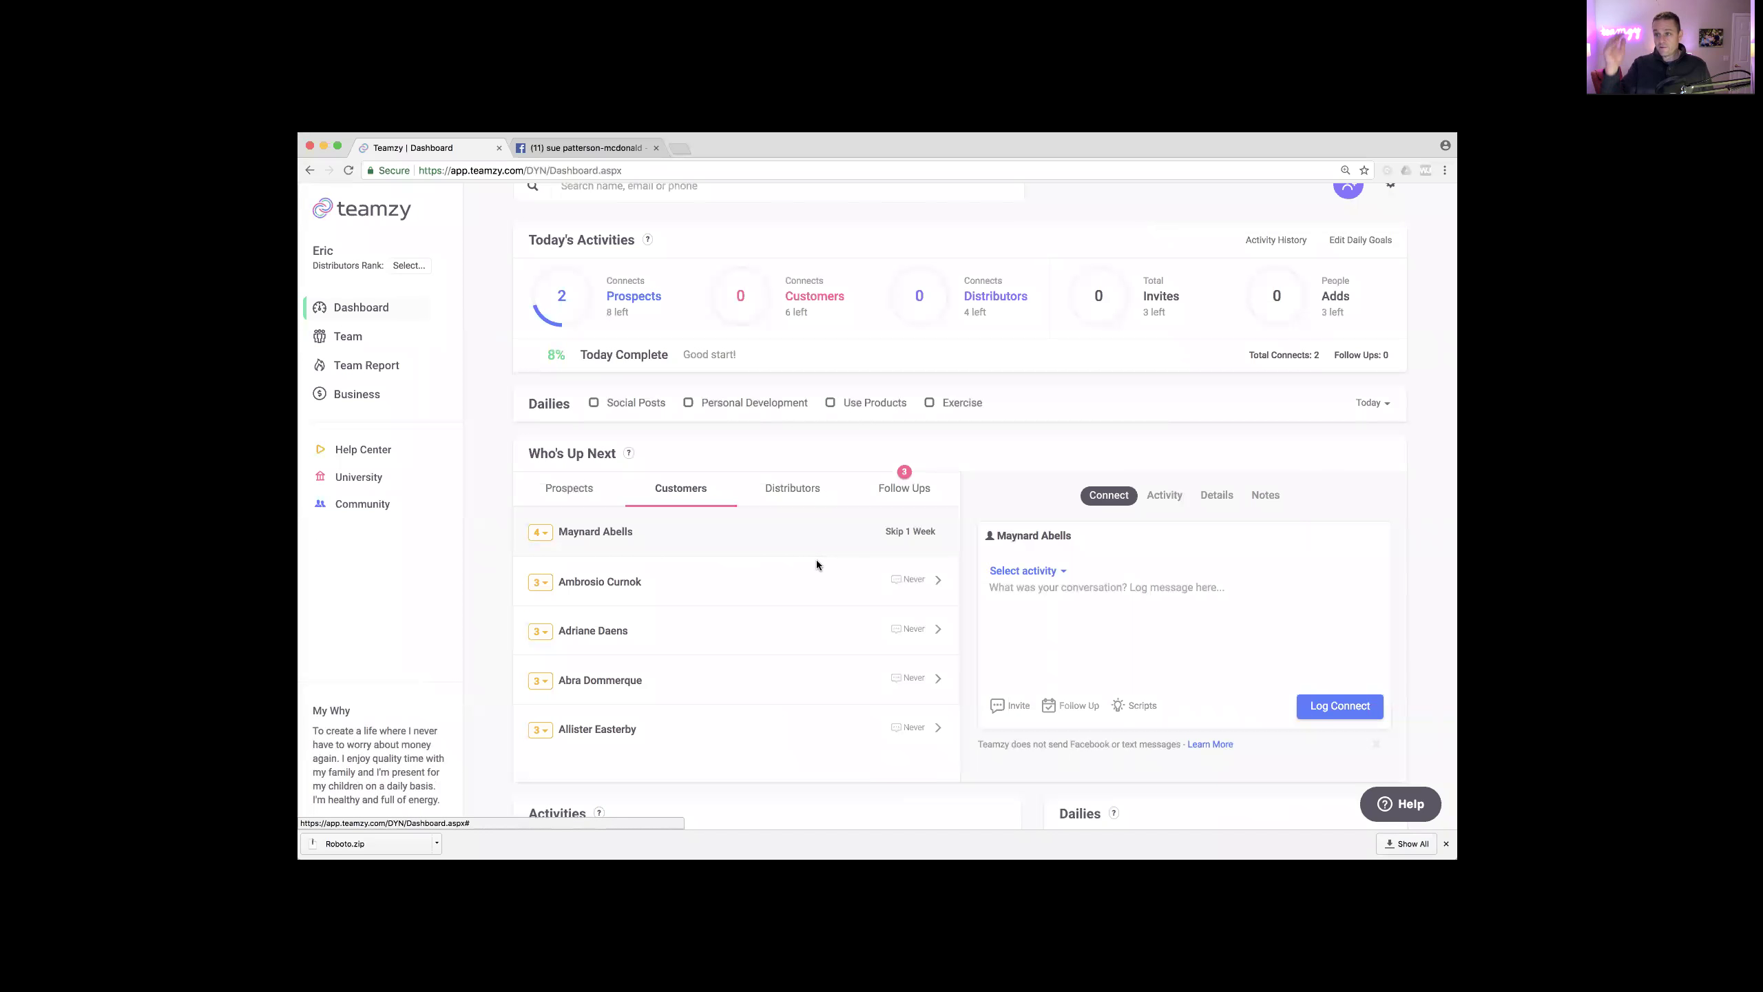
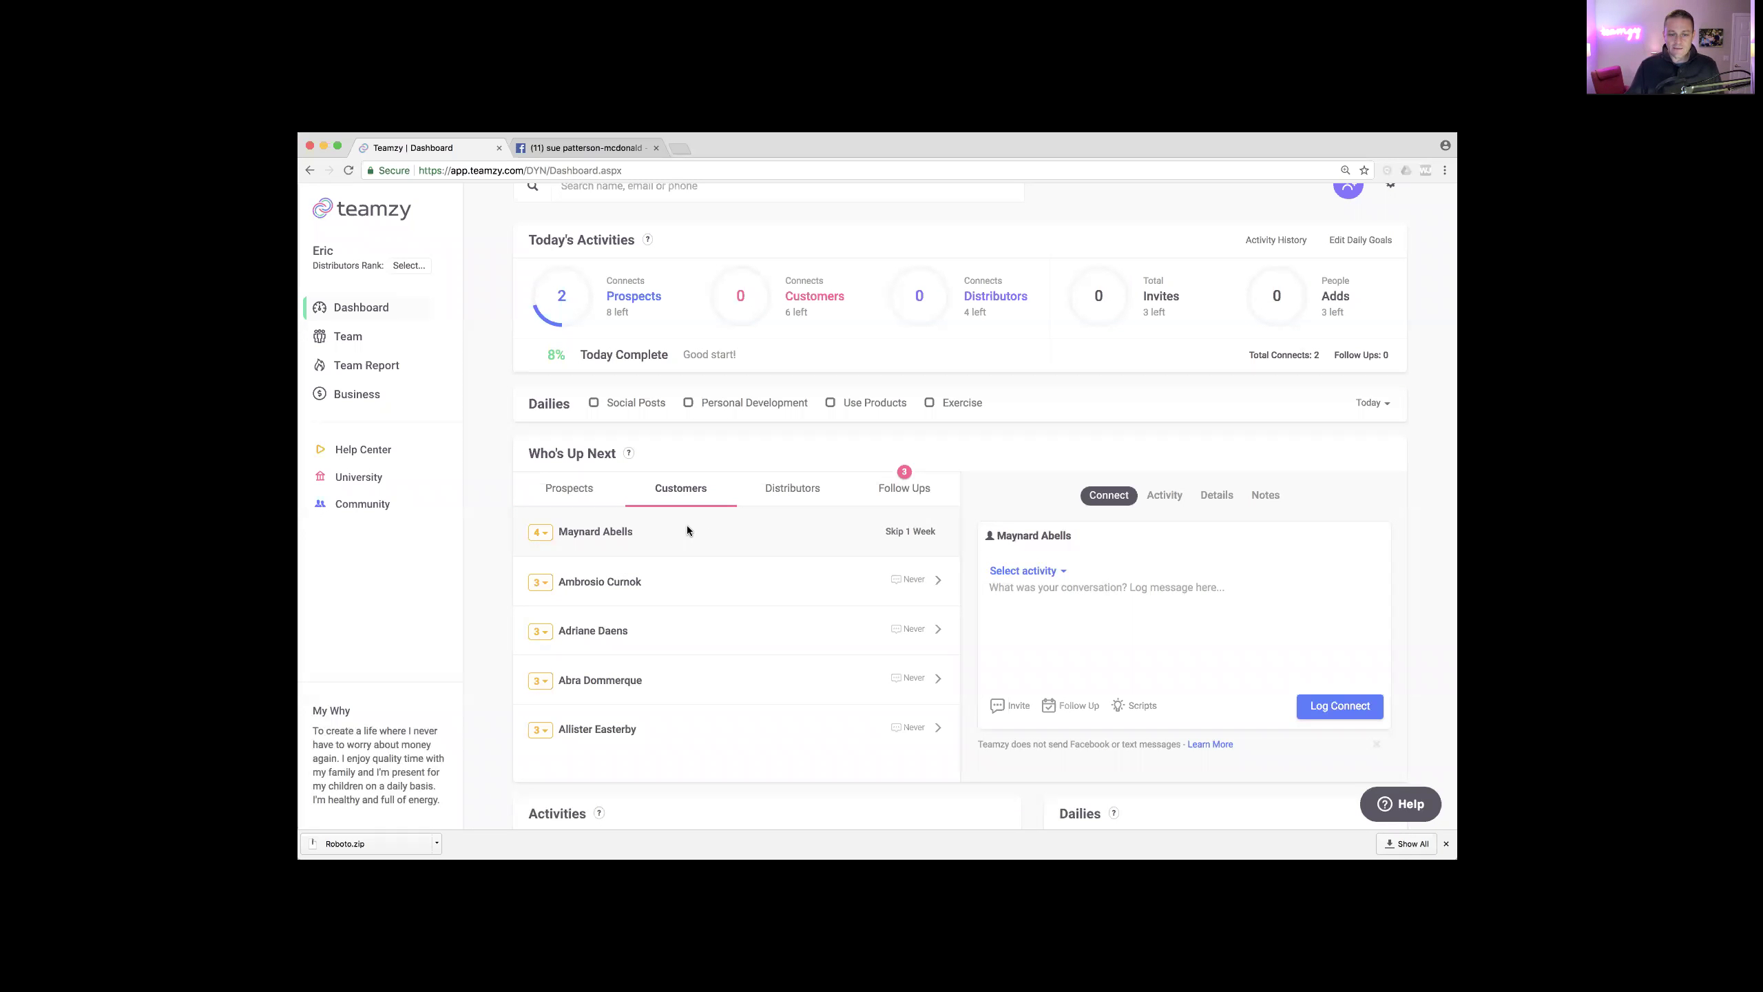
List the five distributors due for a connect and return to the top of the dashboard
{"action": "left_click", "coordinate": [799, 489]}
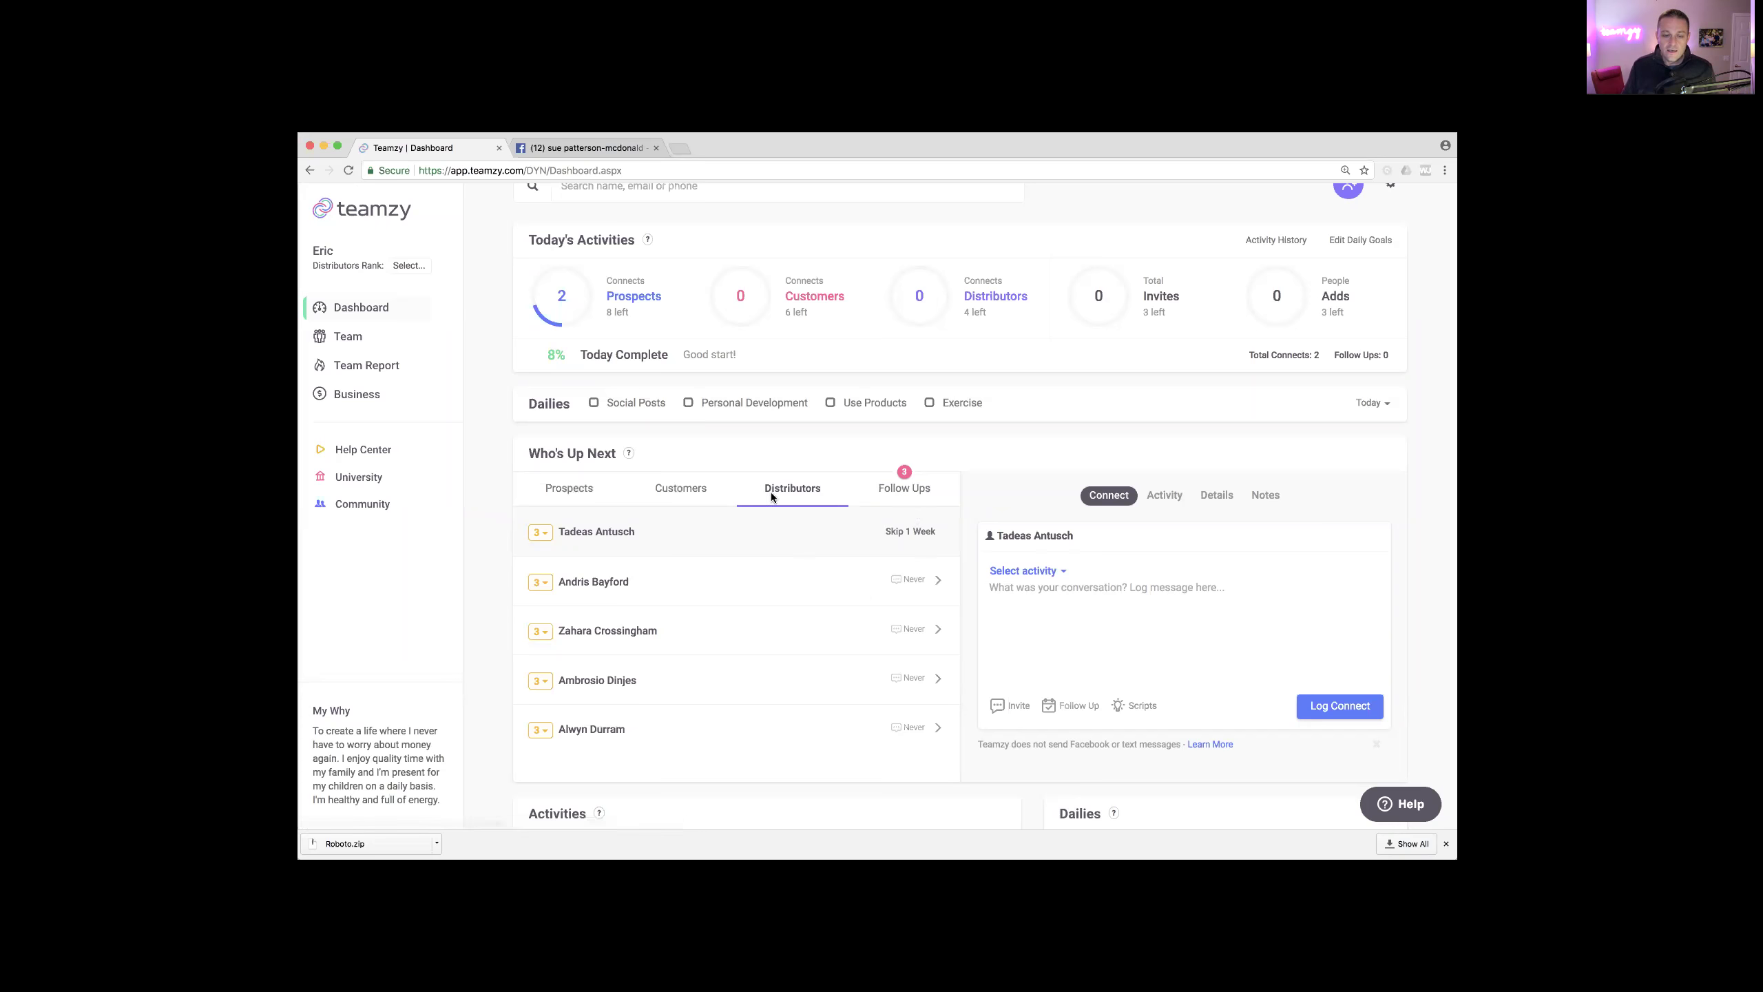
{"action": "scroll", "coordinate": [742, 527], "scroll_direction": "up", "scroll_amount": 1}
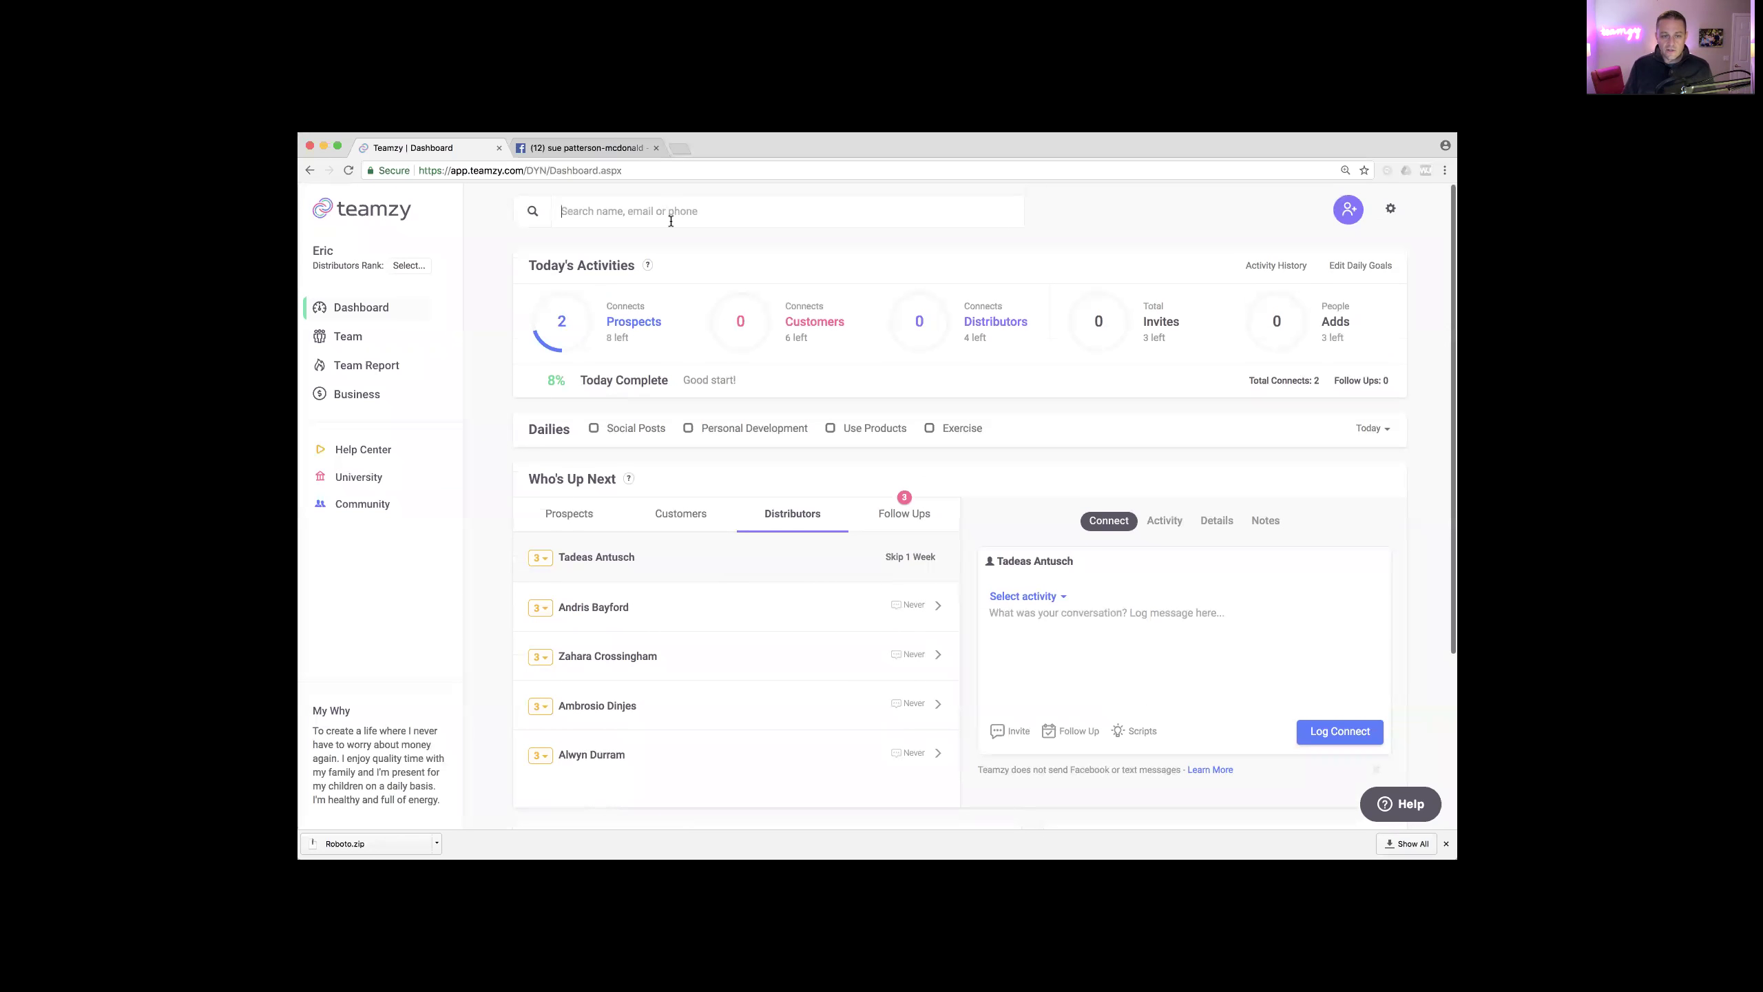
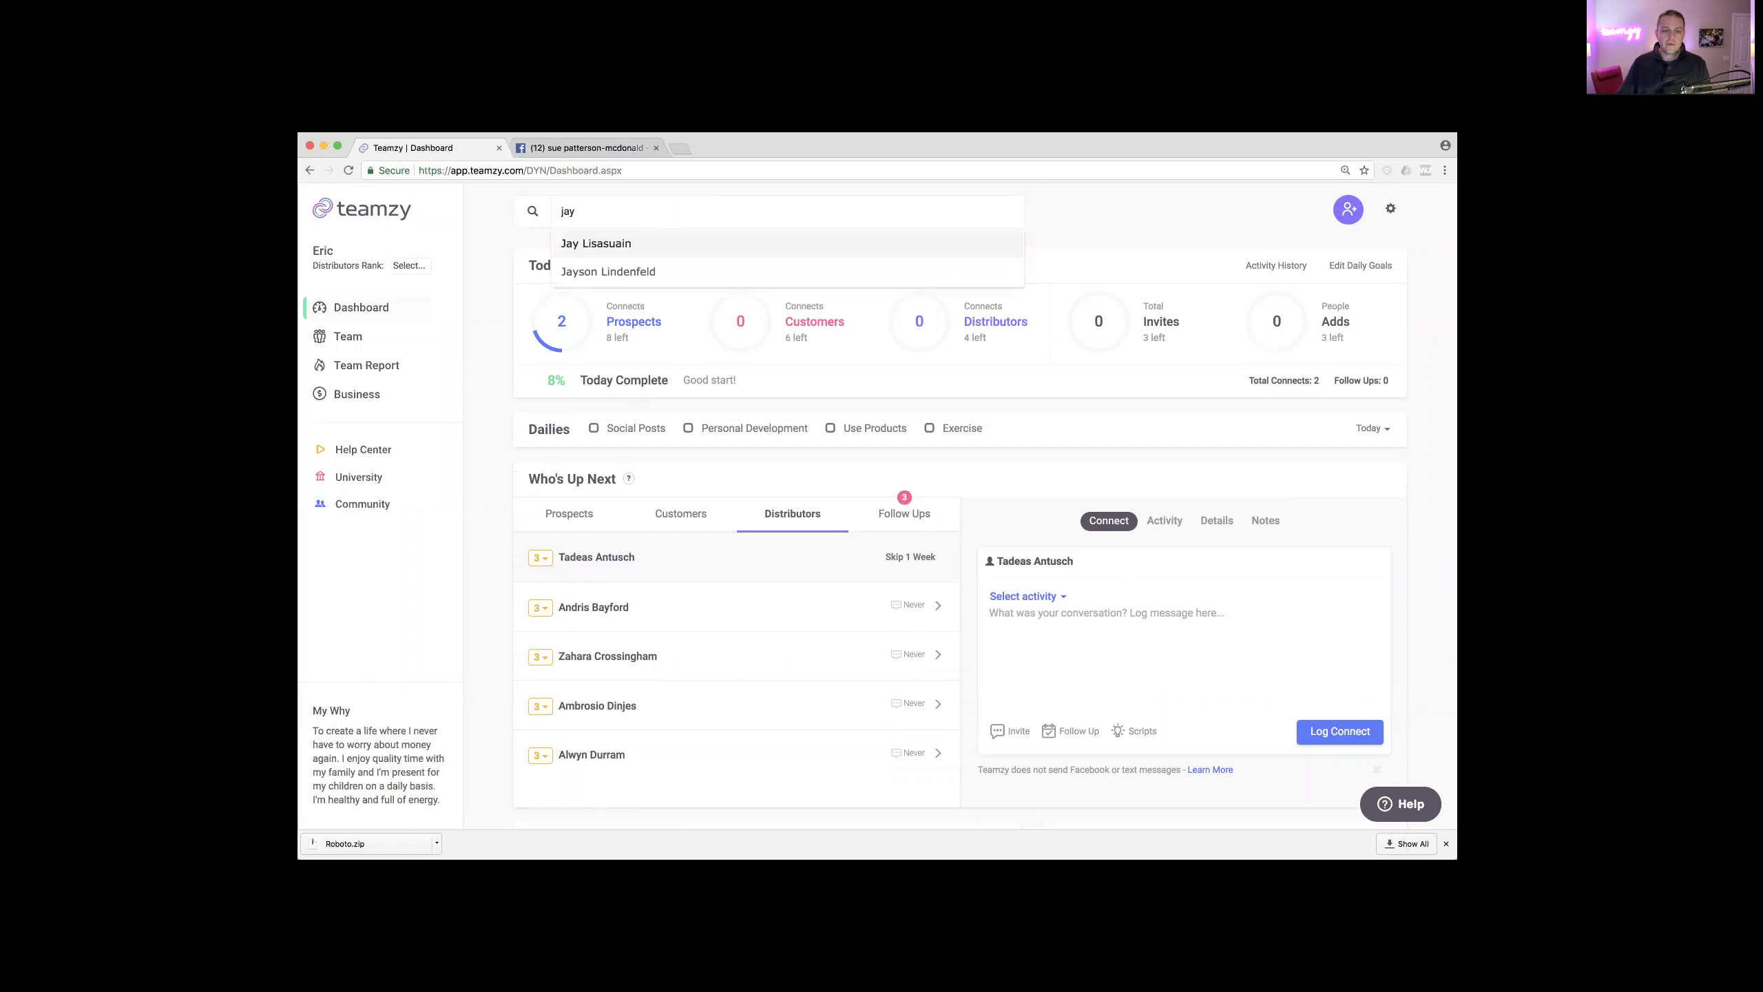
Search for the contact by name, open their record and start a new connect dated Today
{"action": "key", "text": "Return"}
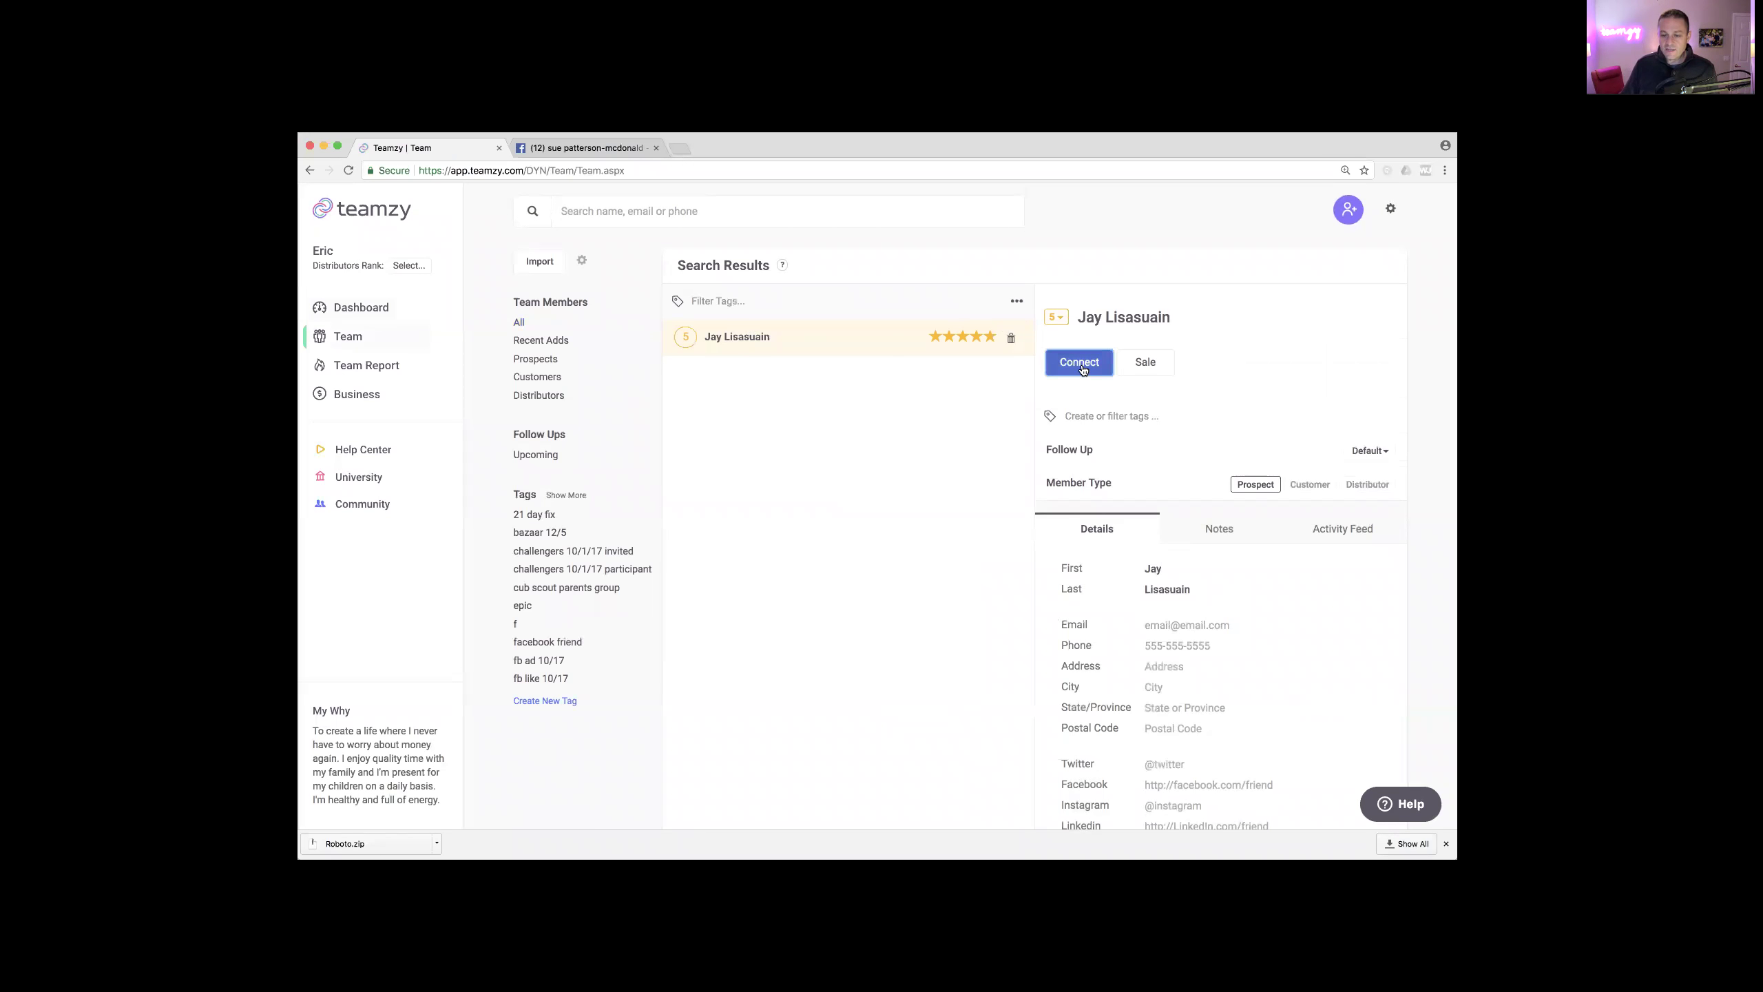
{"action": "left_click", "coordinate": [1050, 367]}
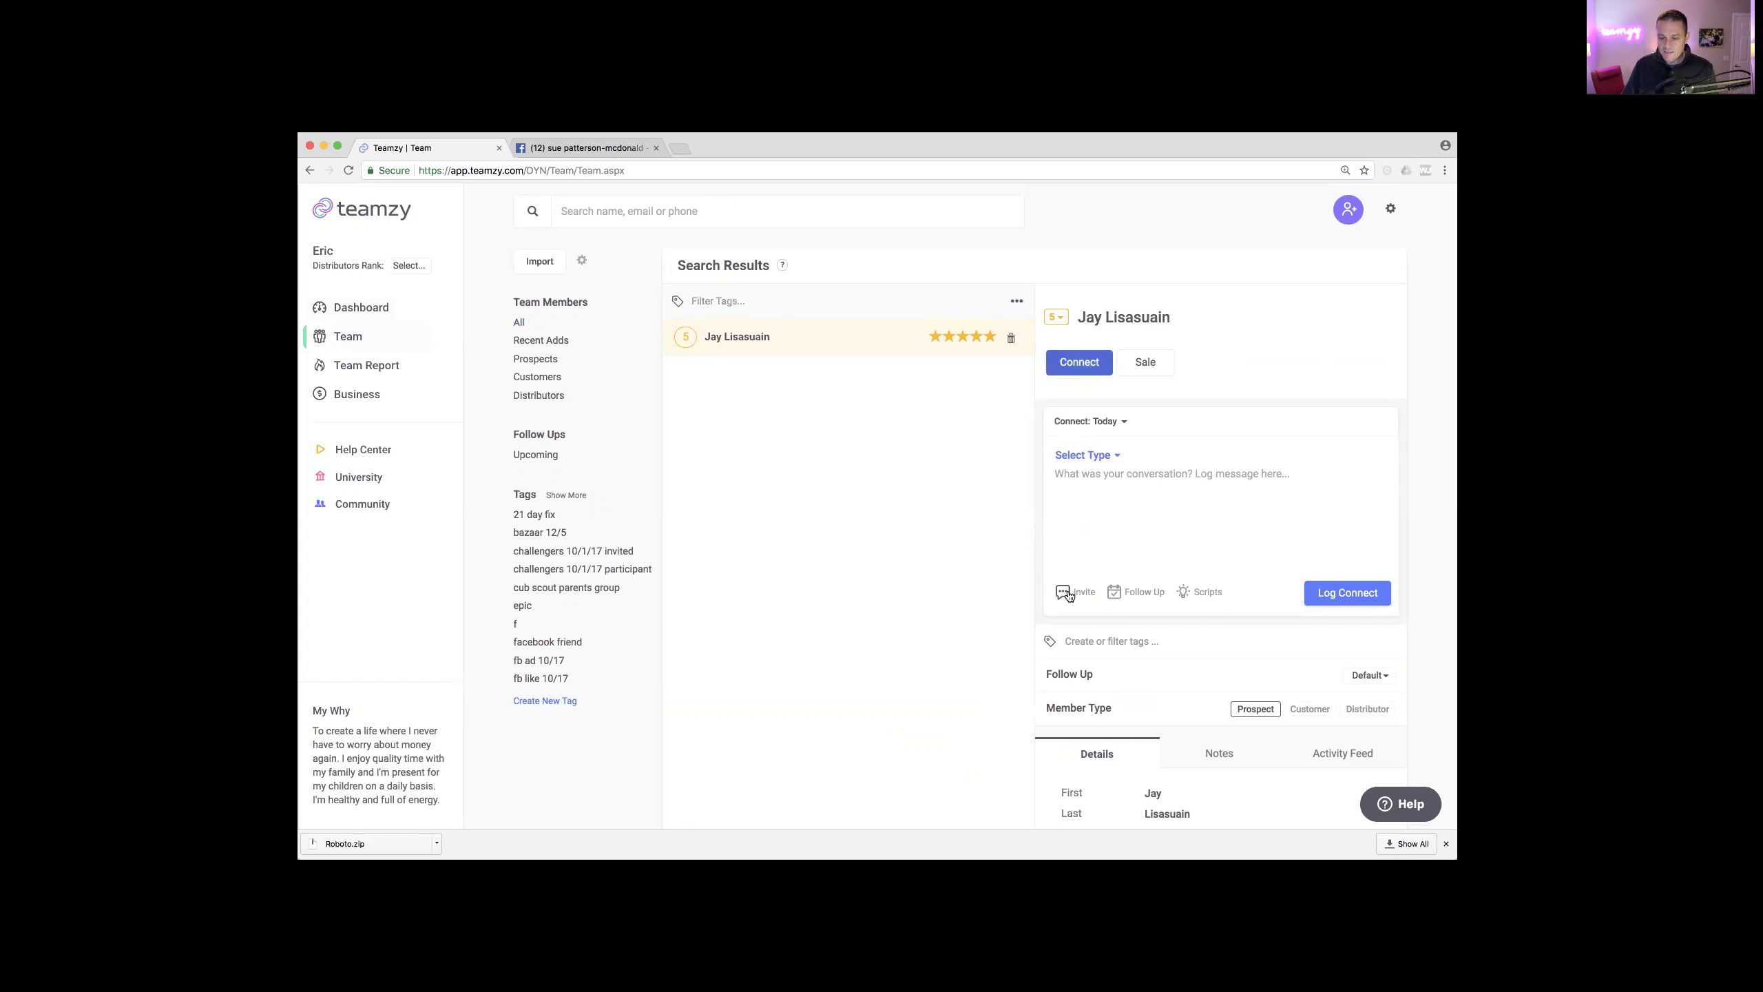
{"action": "left_click", "coordinate": [1067, 592]}
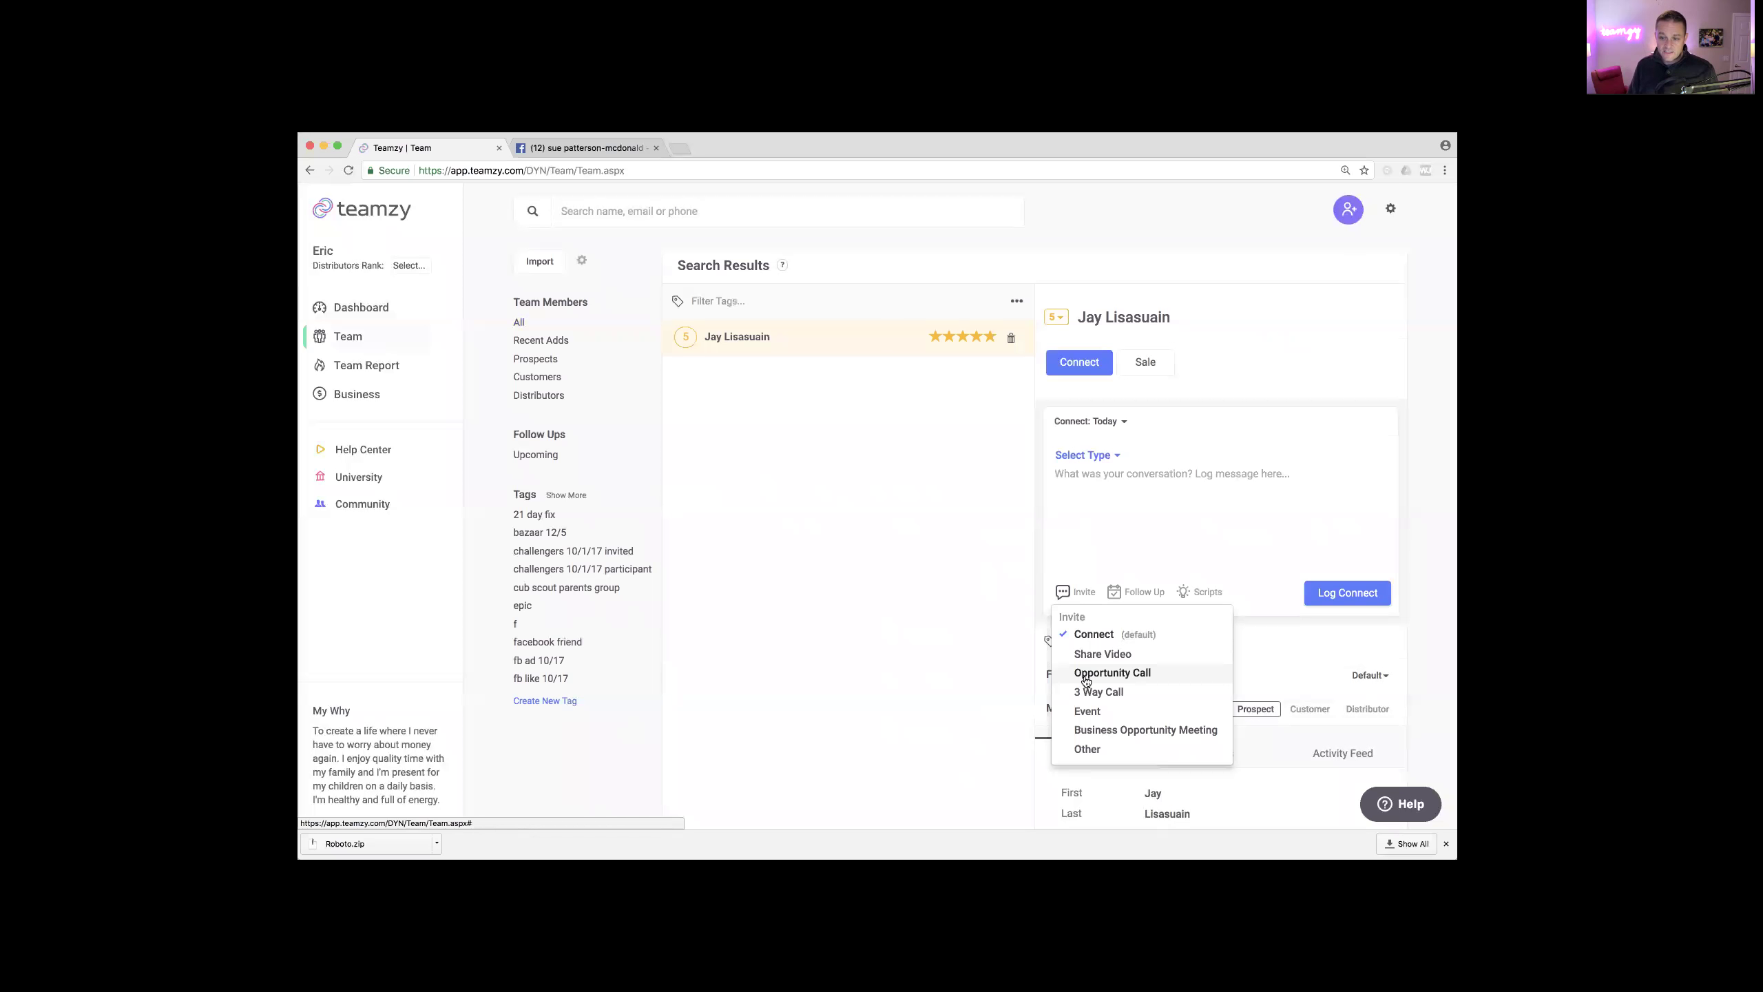
Set the invite type to Opportunity Call and write the note 'Opp Call', correcting a typo
{"action": "left_click", "coordinate": [1086, 673]}
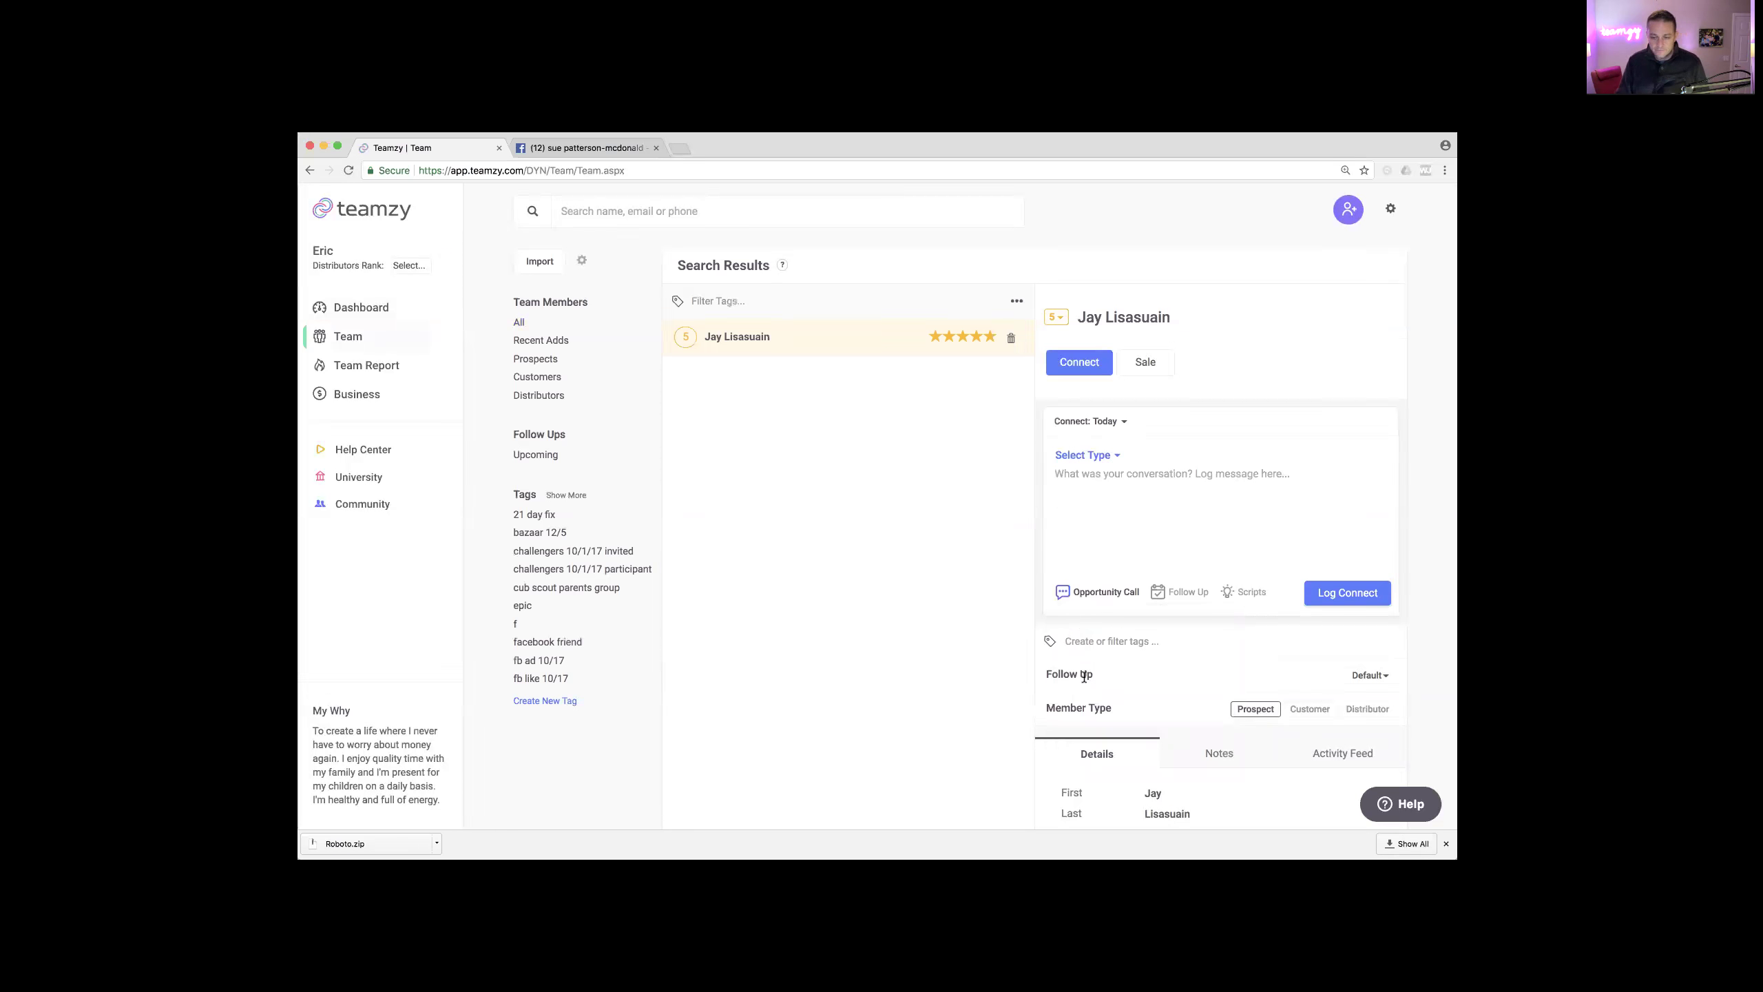
{"action": "left_click", "coordinate": [1063, 480]}
{"action": "type", "text": "Opp Vsl"}
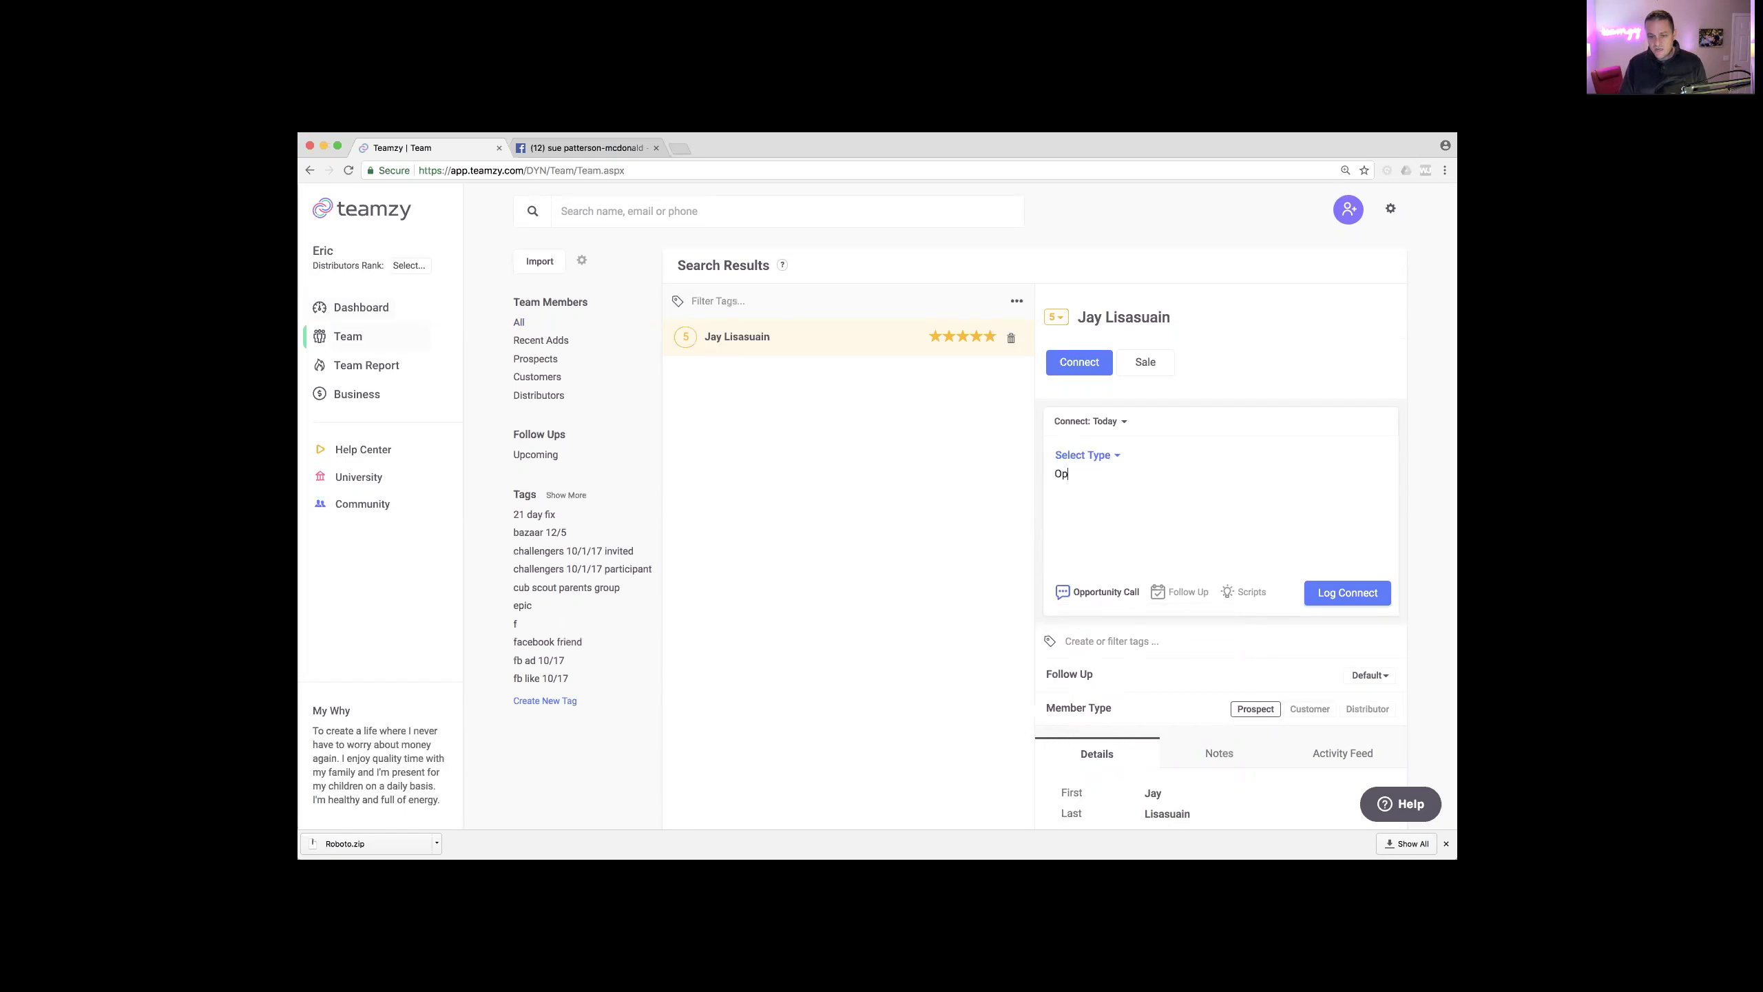
{"action": "key", "text": "BackSpace"}
{"action": "key", "text": "BackSpace"}
{"action": "key", "text": "BackSpace"}
{"action": "type", "text": "Call"}
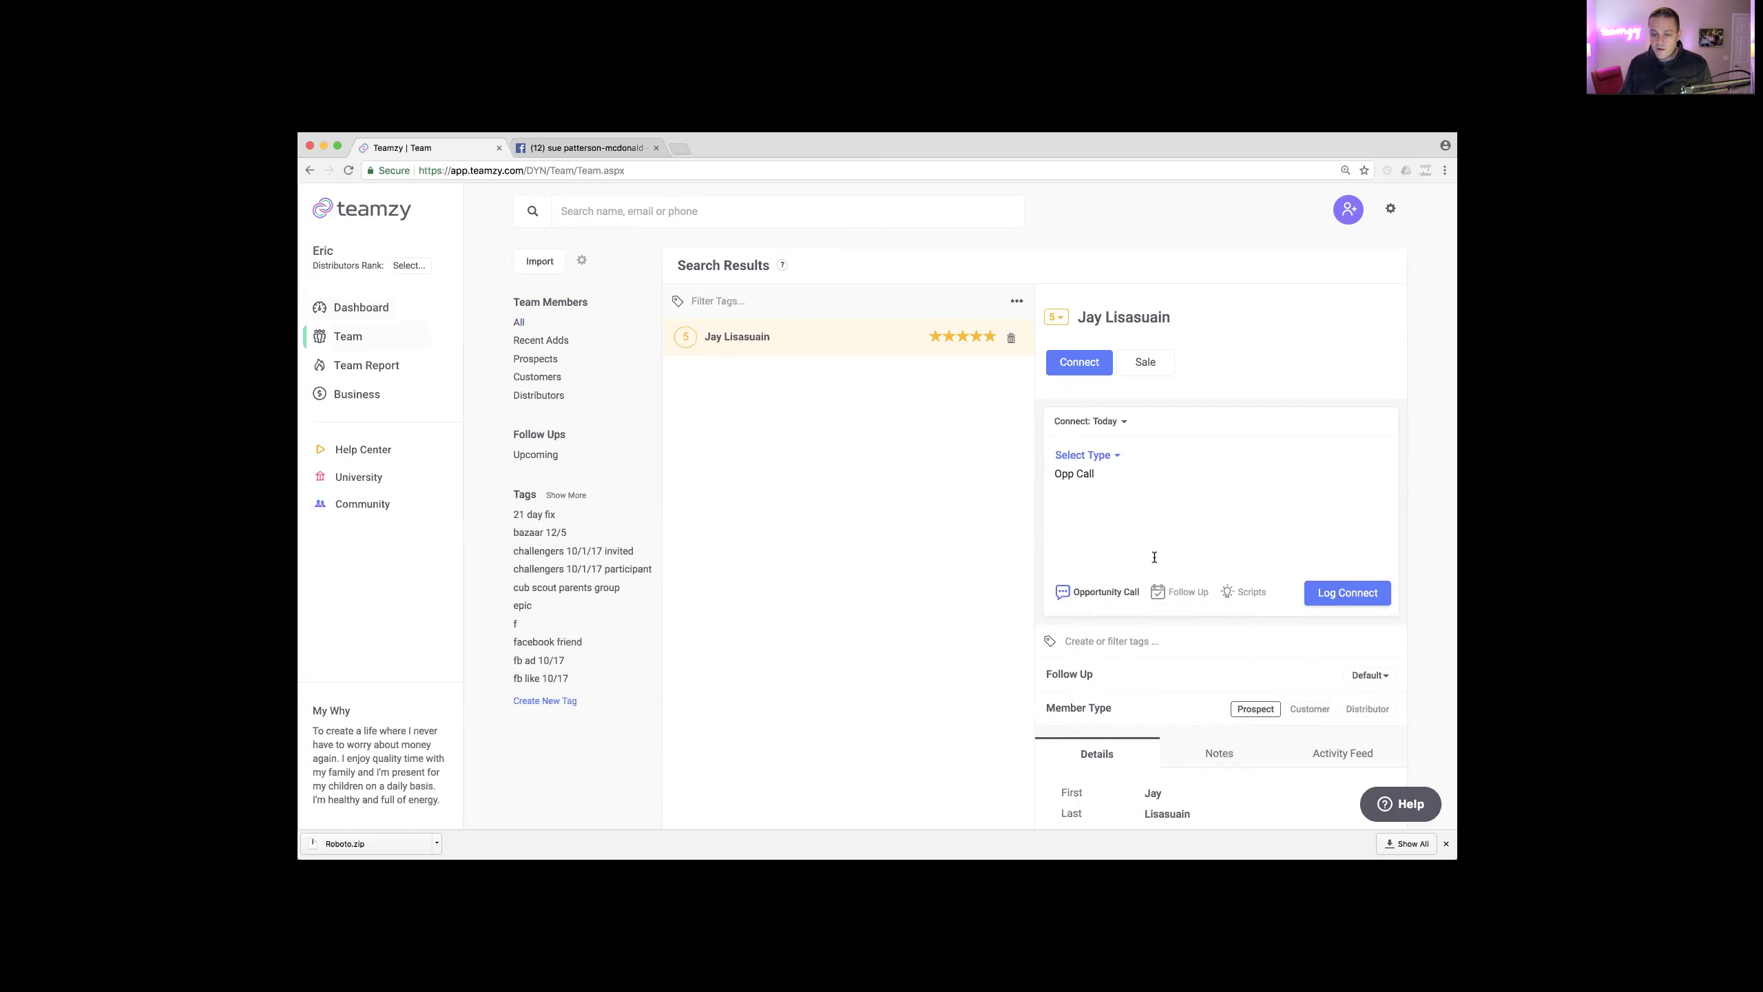
Log the connect as Email with a Tomorrow follow-up, then view follow-ups on the dashboard
{"action": "left_click", "coordinate": [1177, 594]}
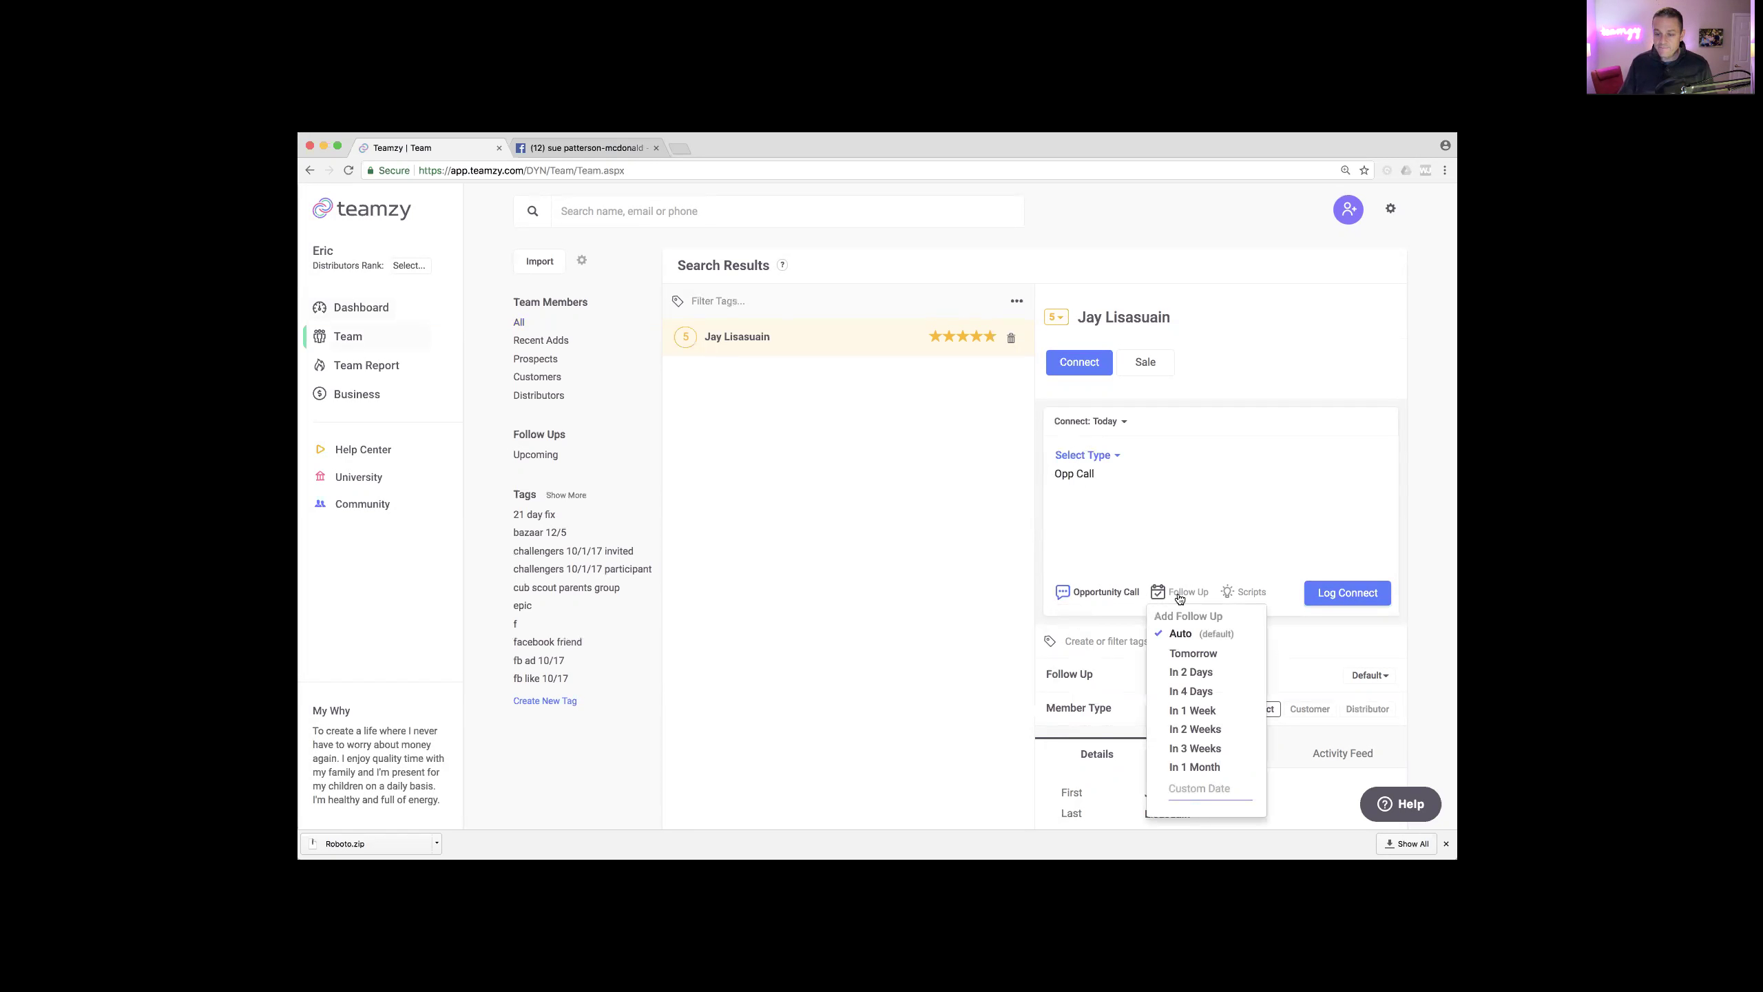
{"action": "left_click", "coordinate": [1188, 653]}
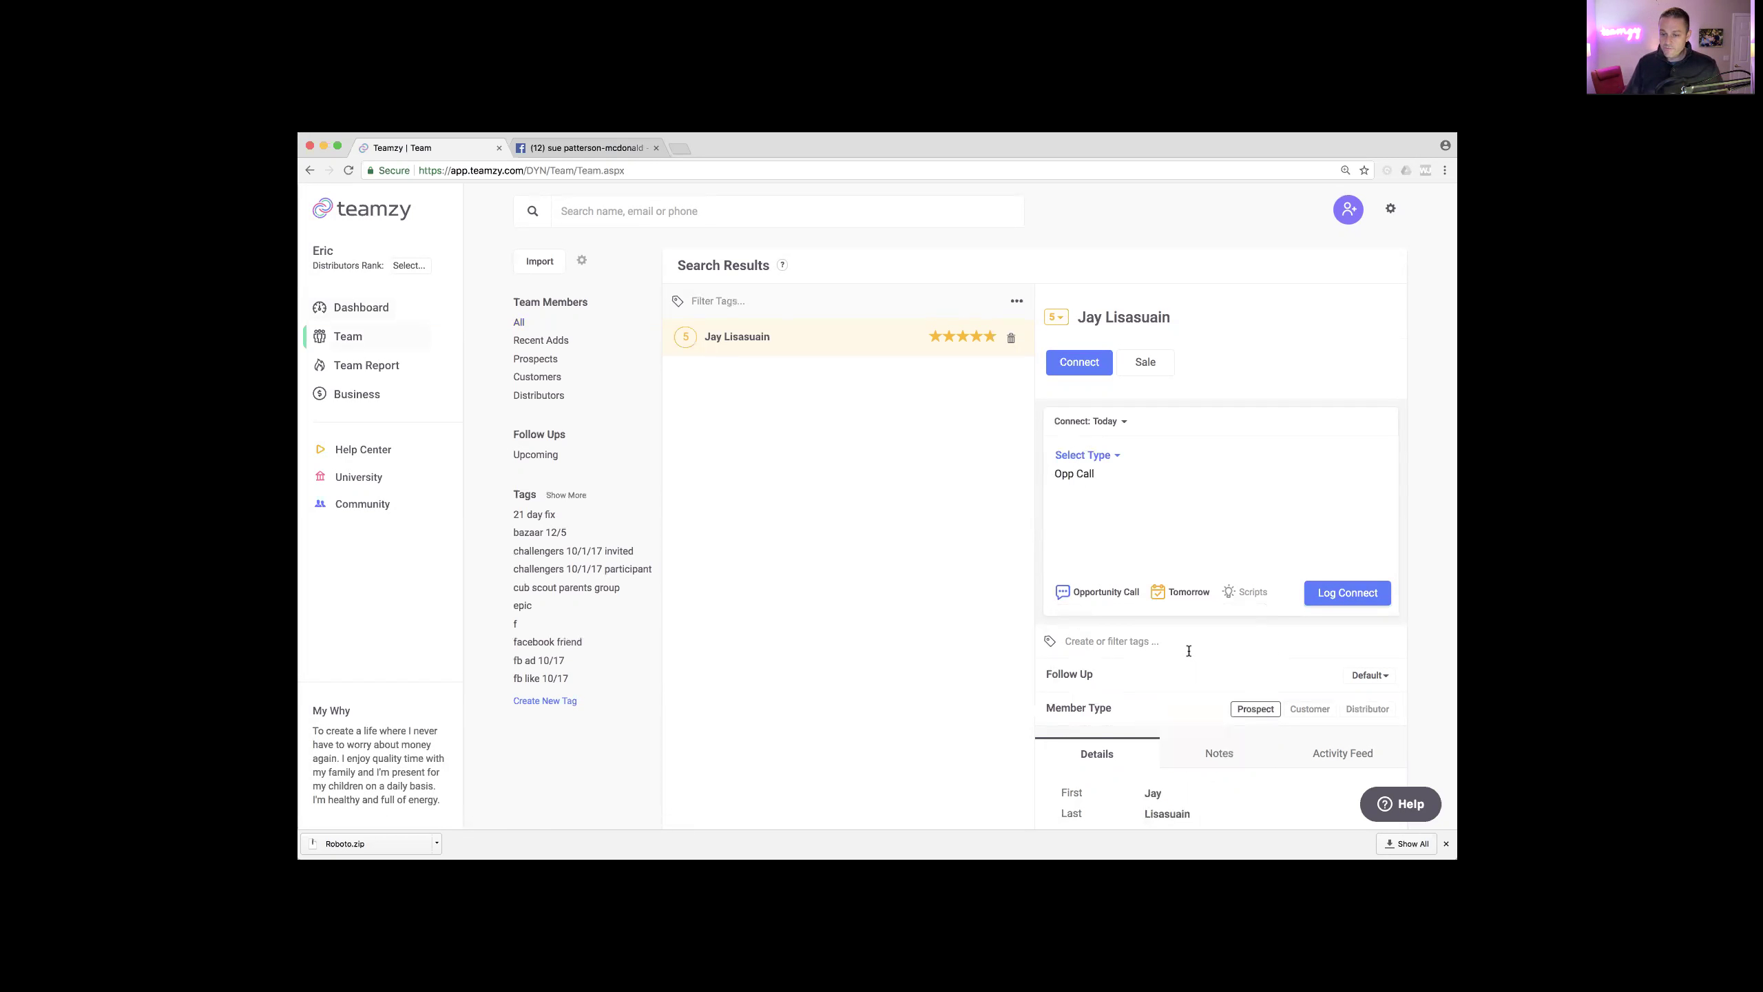
{"action": "left_click", "coordinate": [1350, 592]}
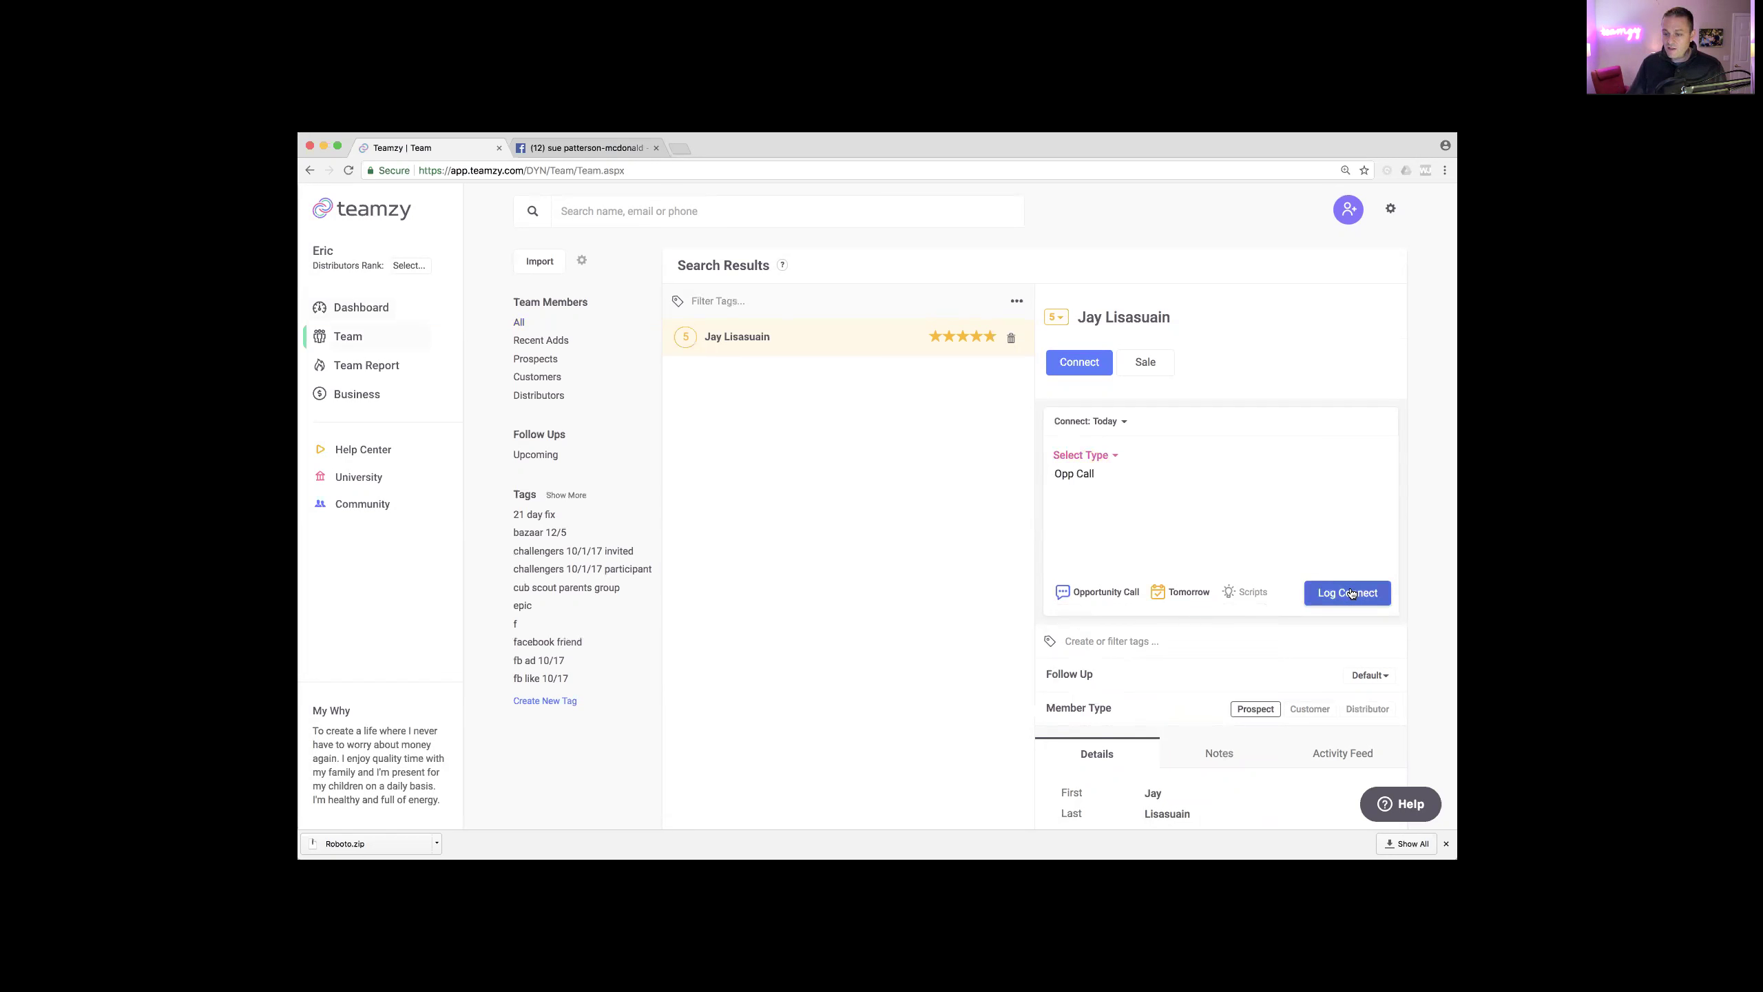
{"action": "left_click", "coordinate": [1087, 459]}
{"action": "left_click", "coordinate": [1086, 499]}
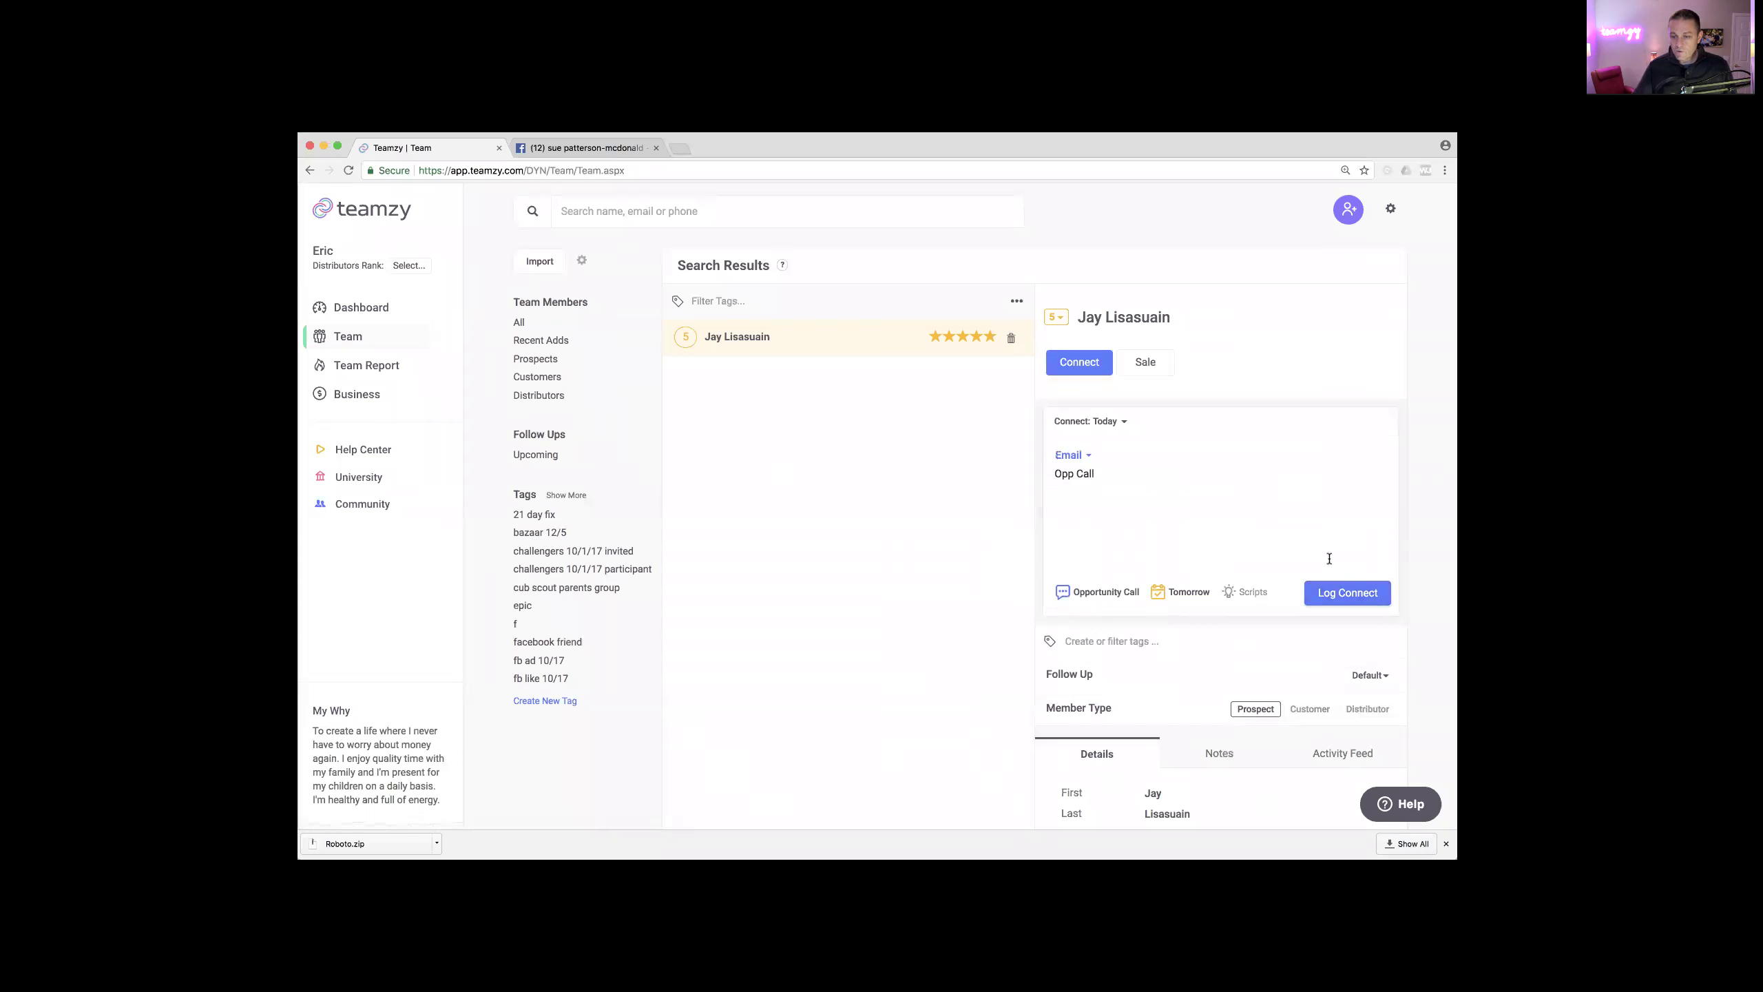
{"action": "left_click", "coordinate": [1336, 591]}
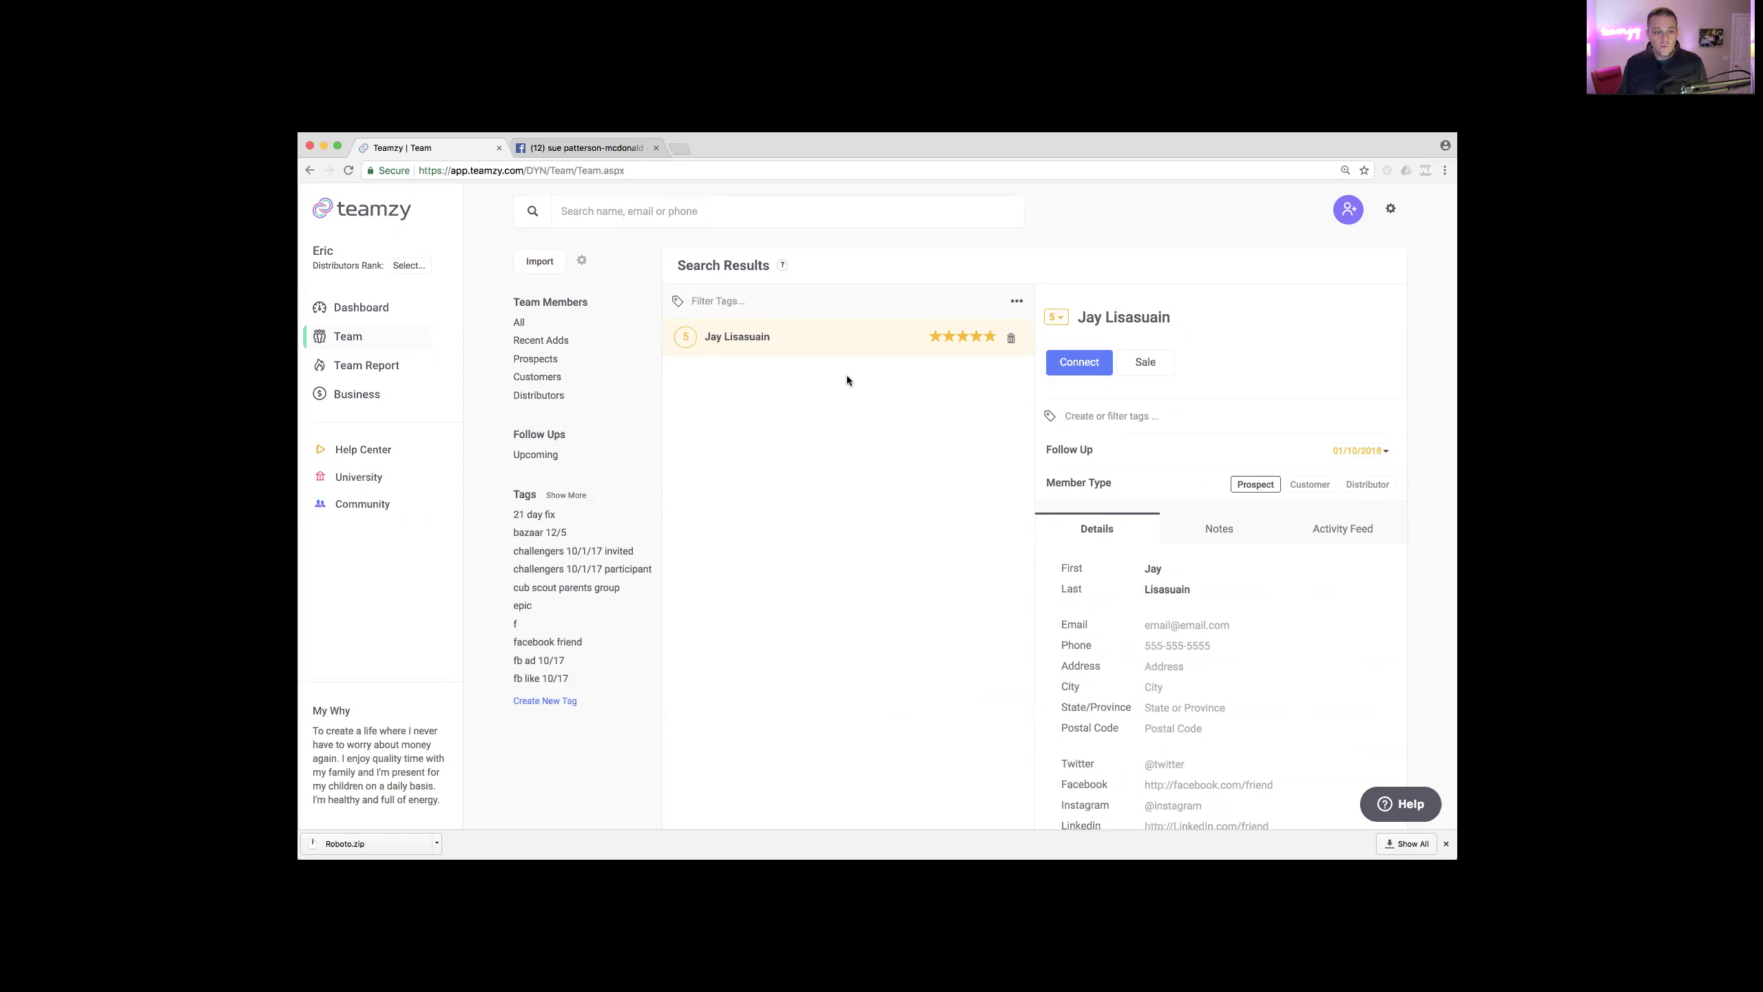
{"action": "left_click", "coordinate": [382, 309]}
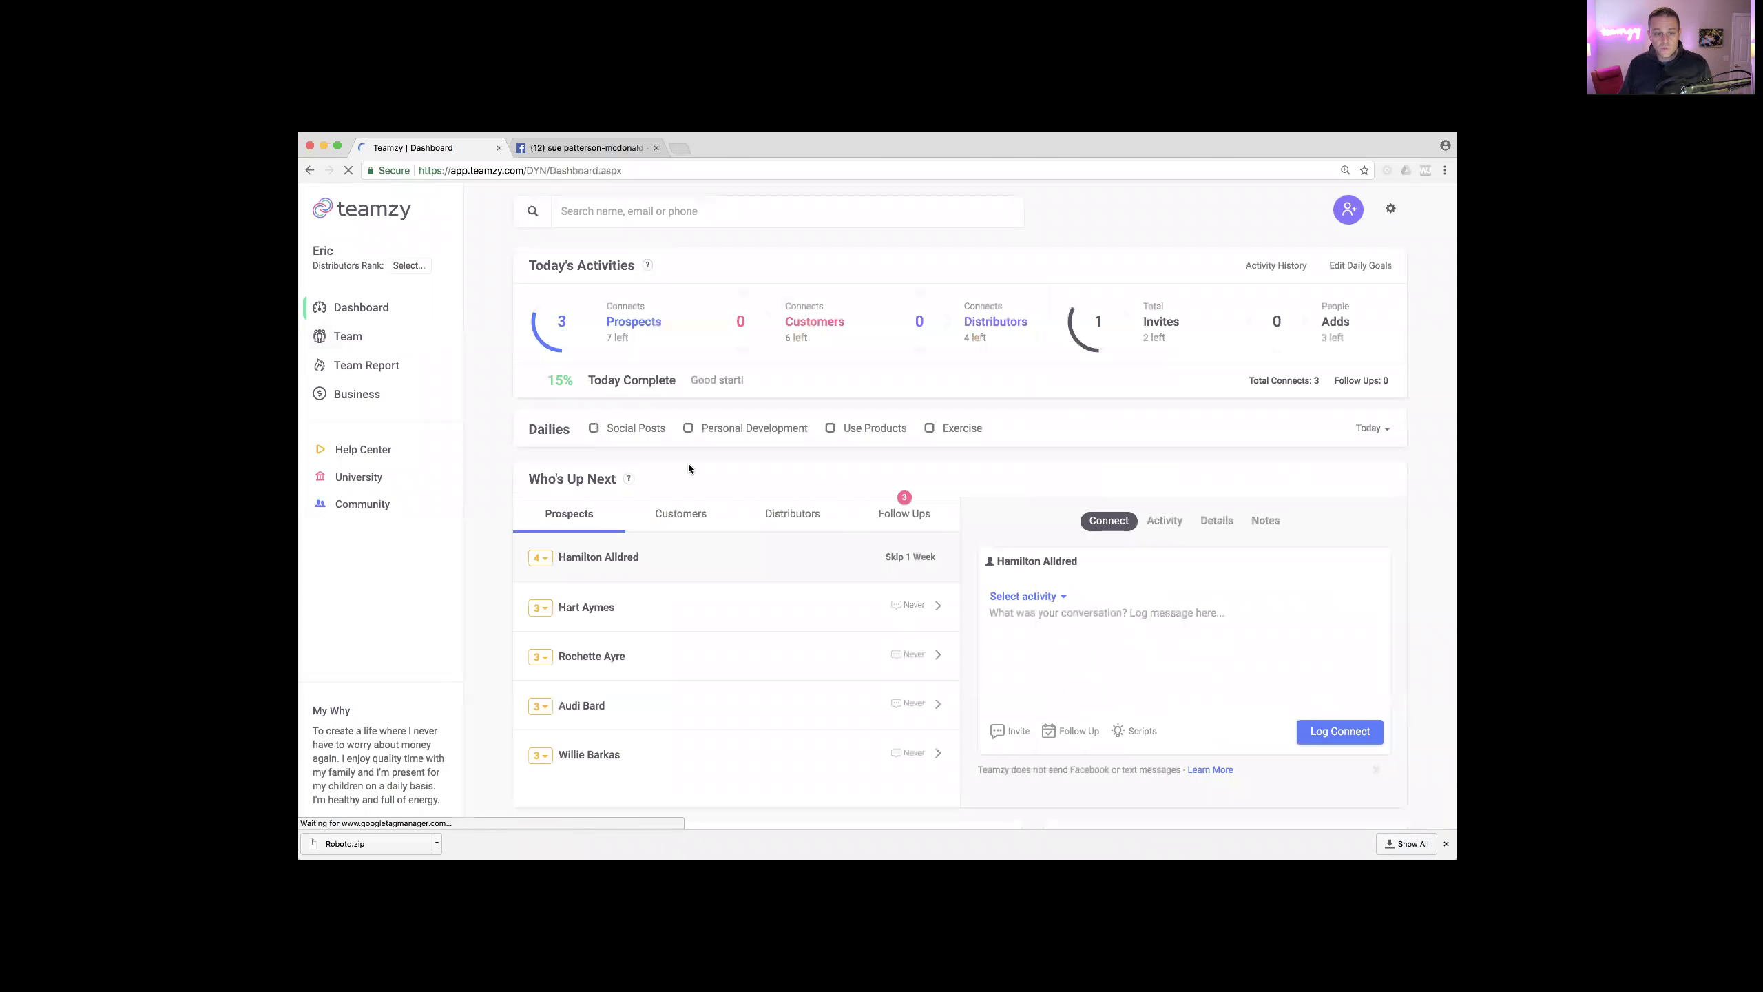
{"action": "left_click", "coordinate": [898, 515]}
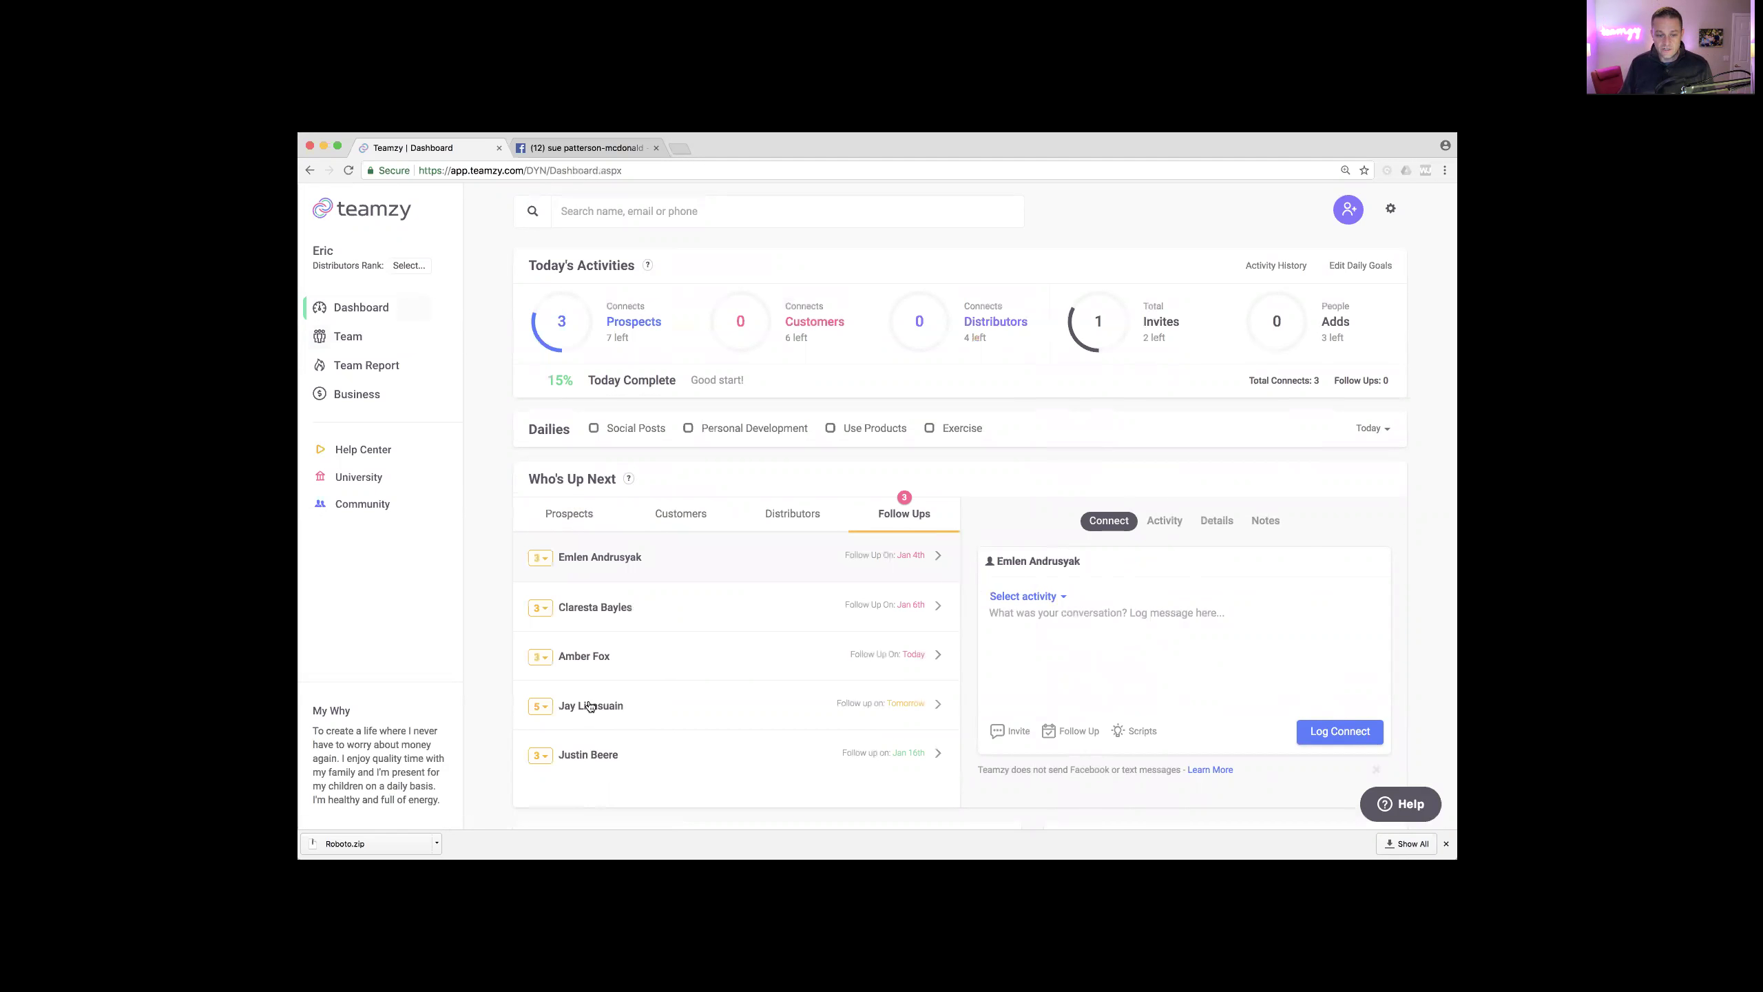